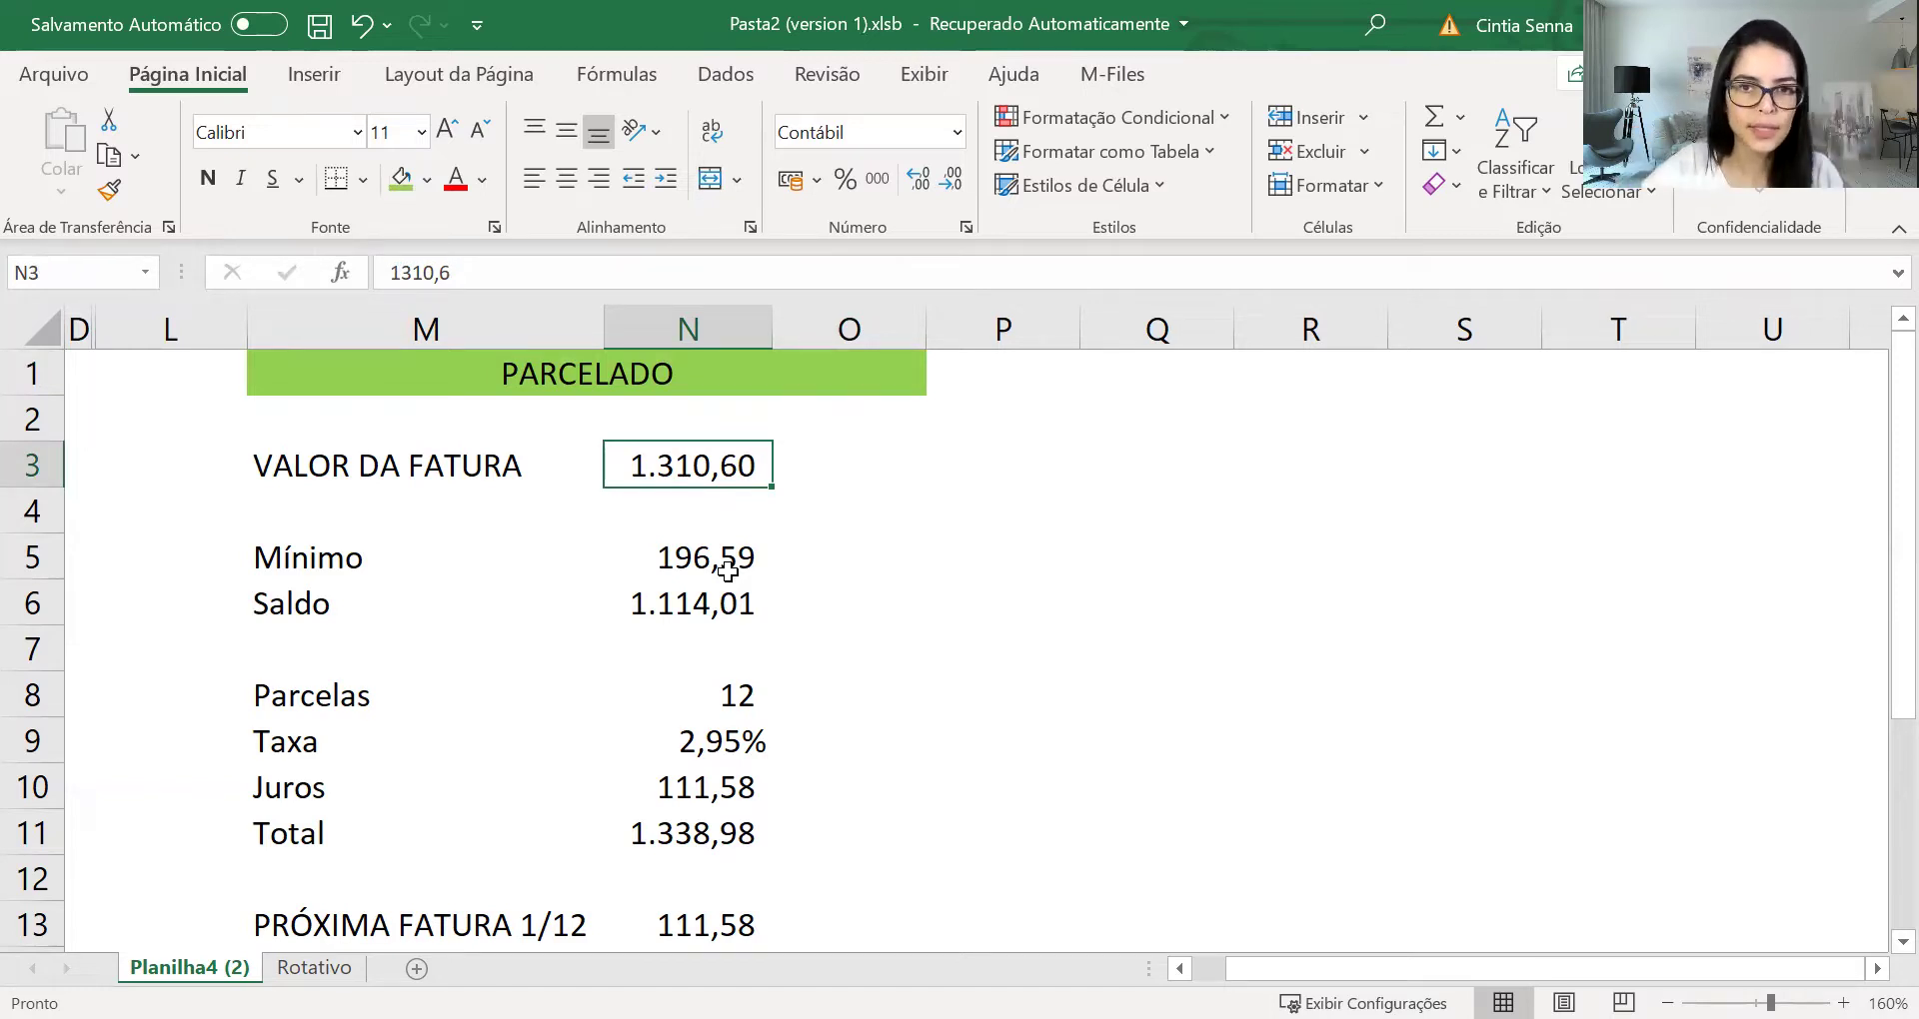
- Examine the invoice value, minimum, balance, installment count, rate and the PGTO formula behind the Juros amount
left_click(695, 698)
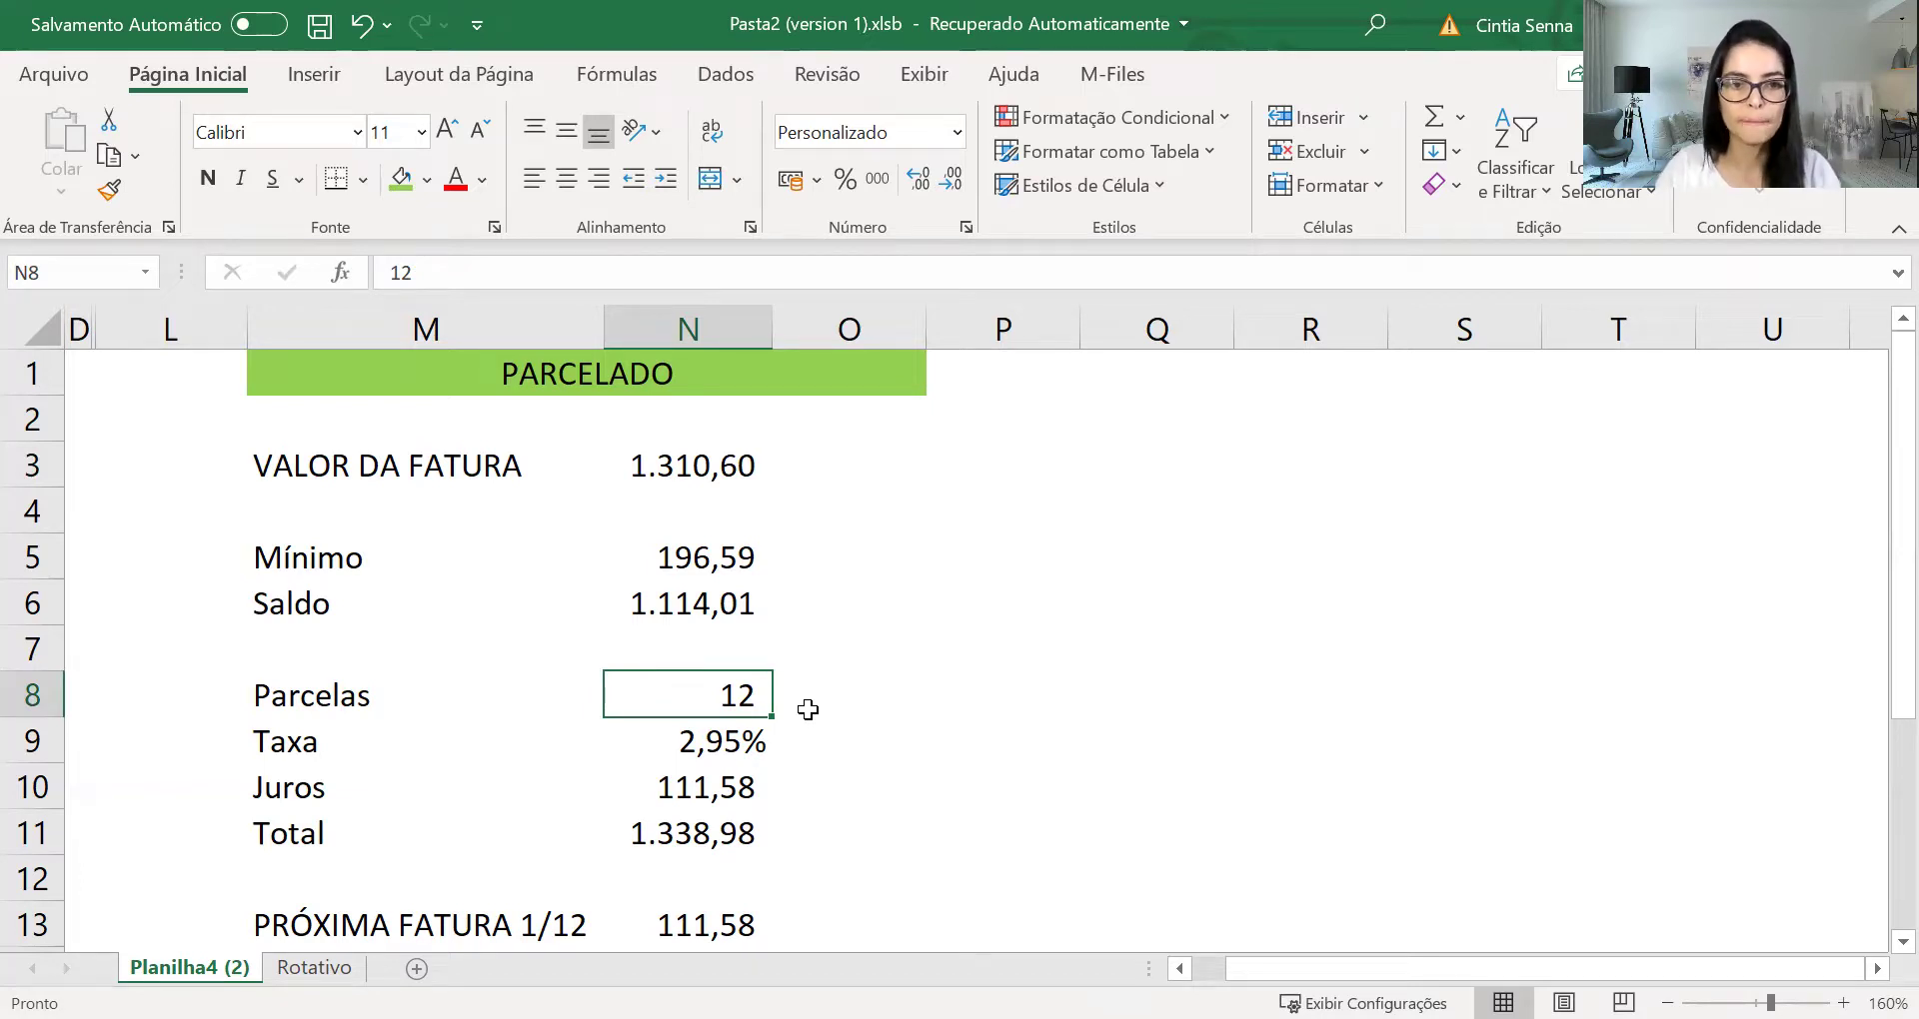
key("Down")
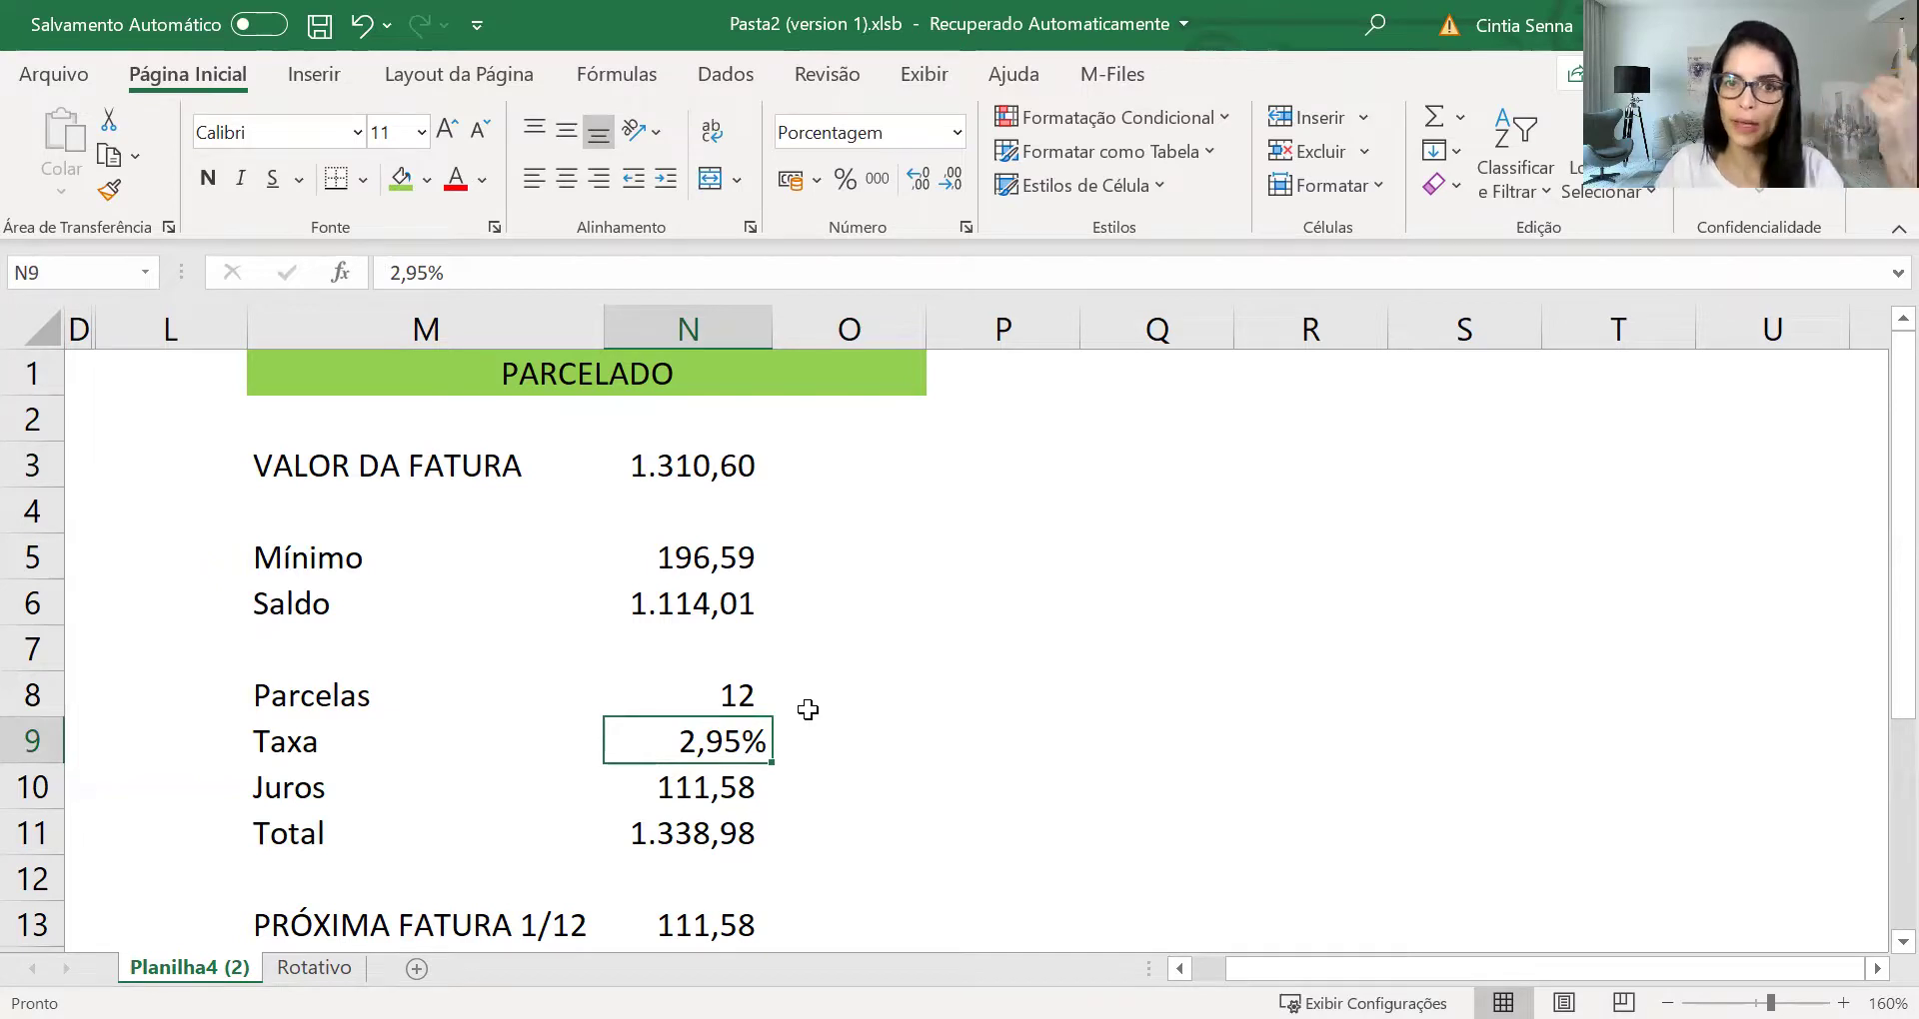
key("Up")
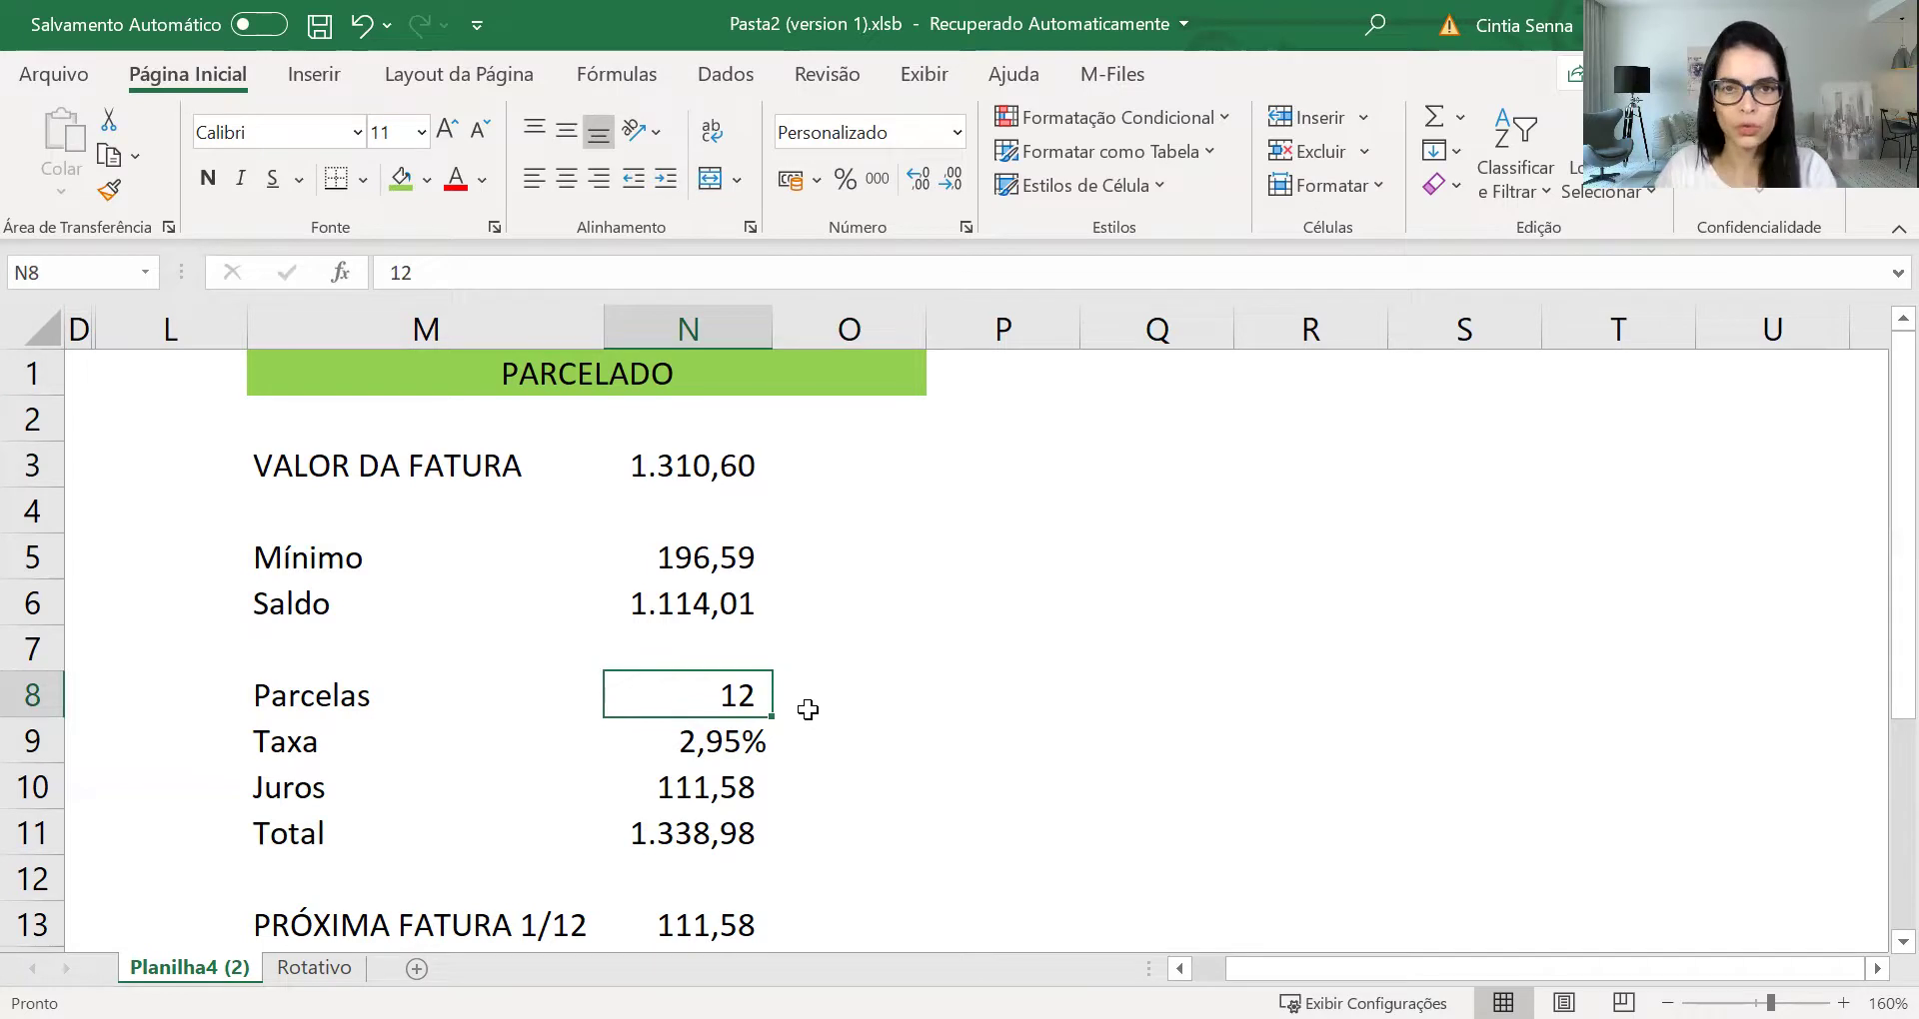
key("Down")
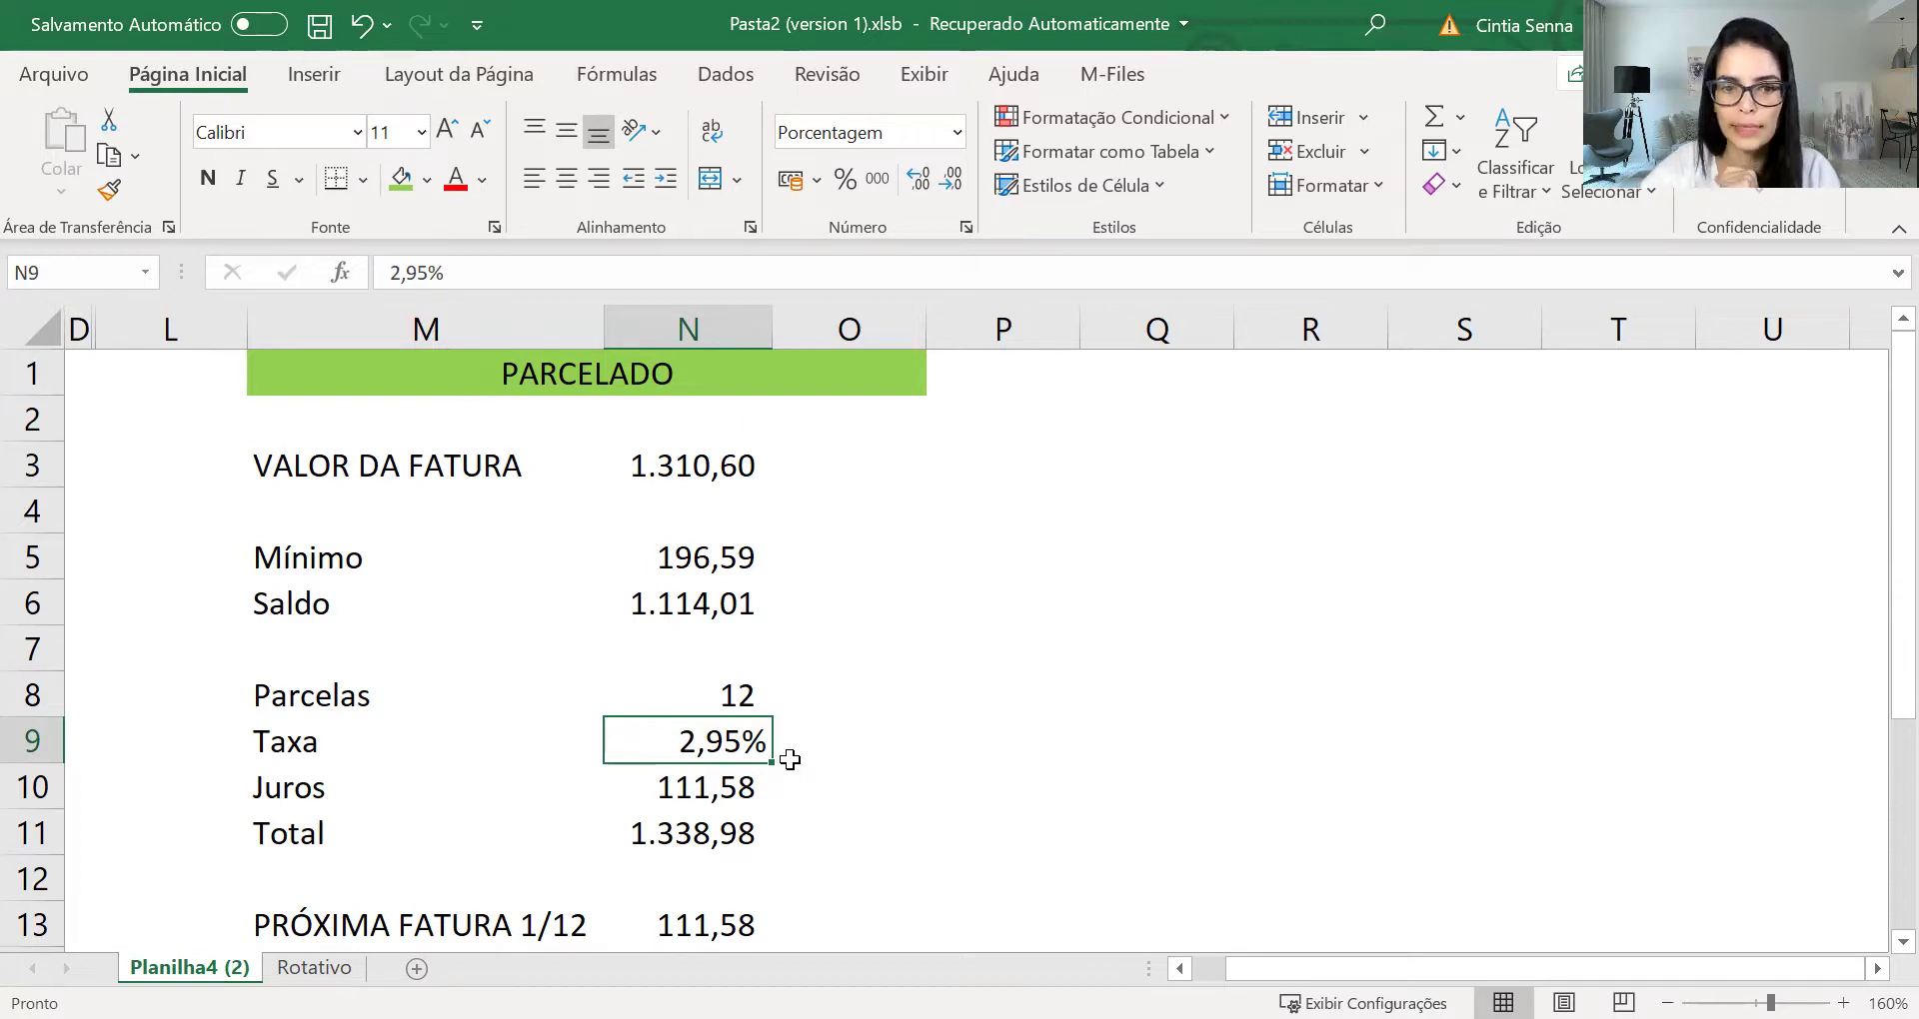
left_click(690, 465)
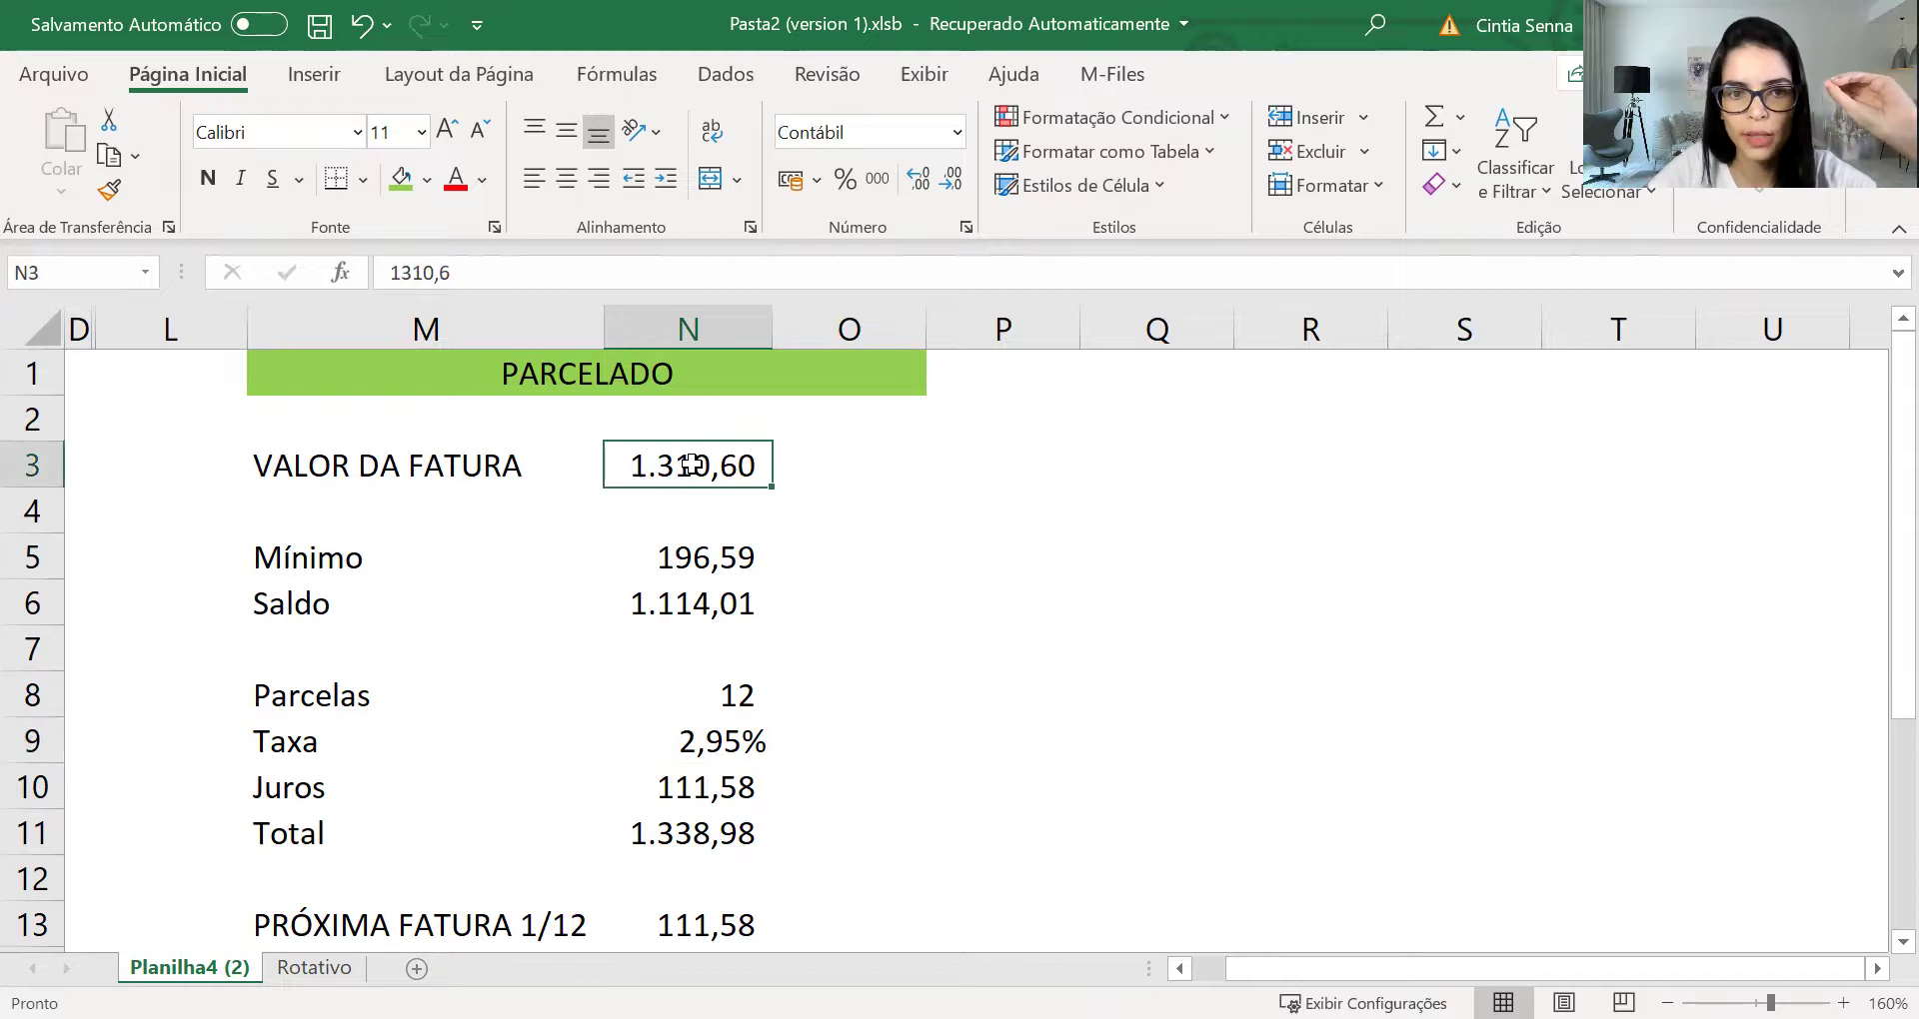
left_click(688, 556)
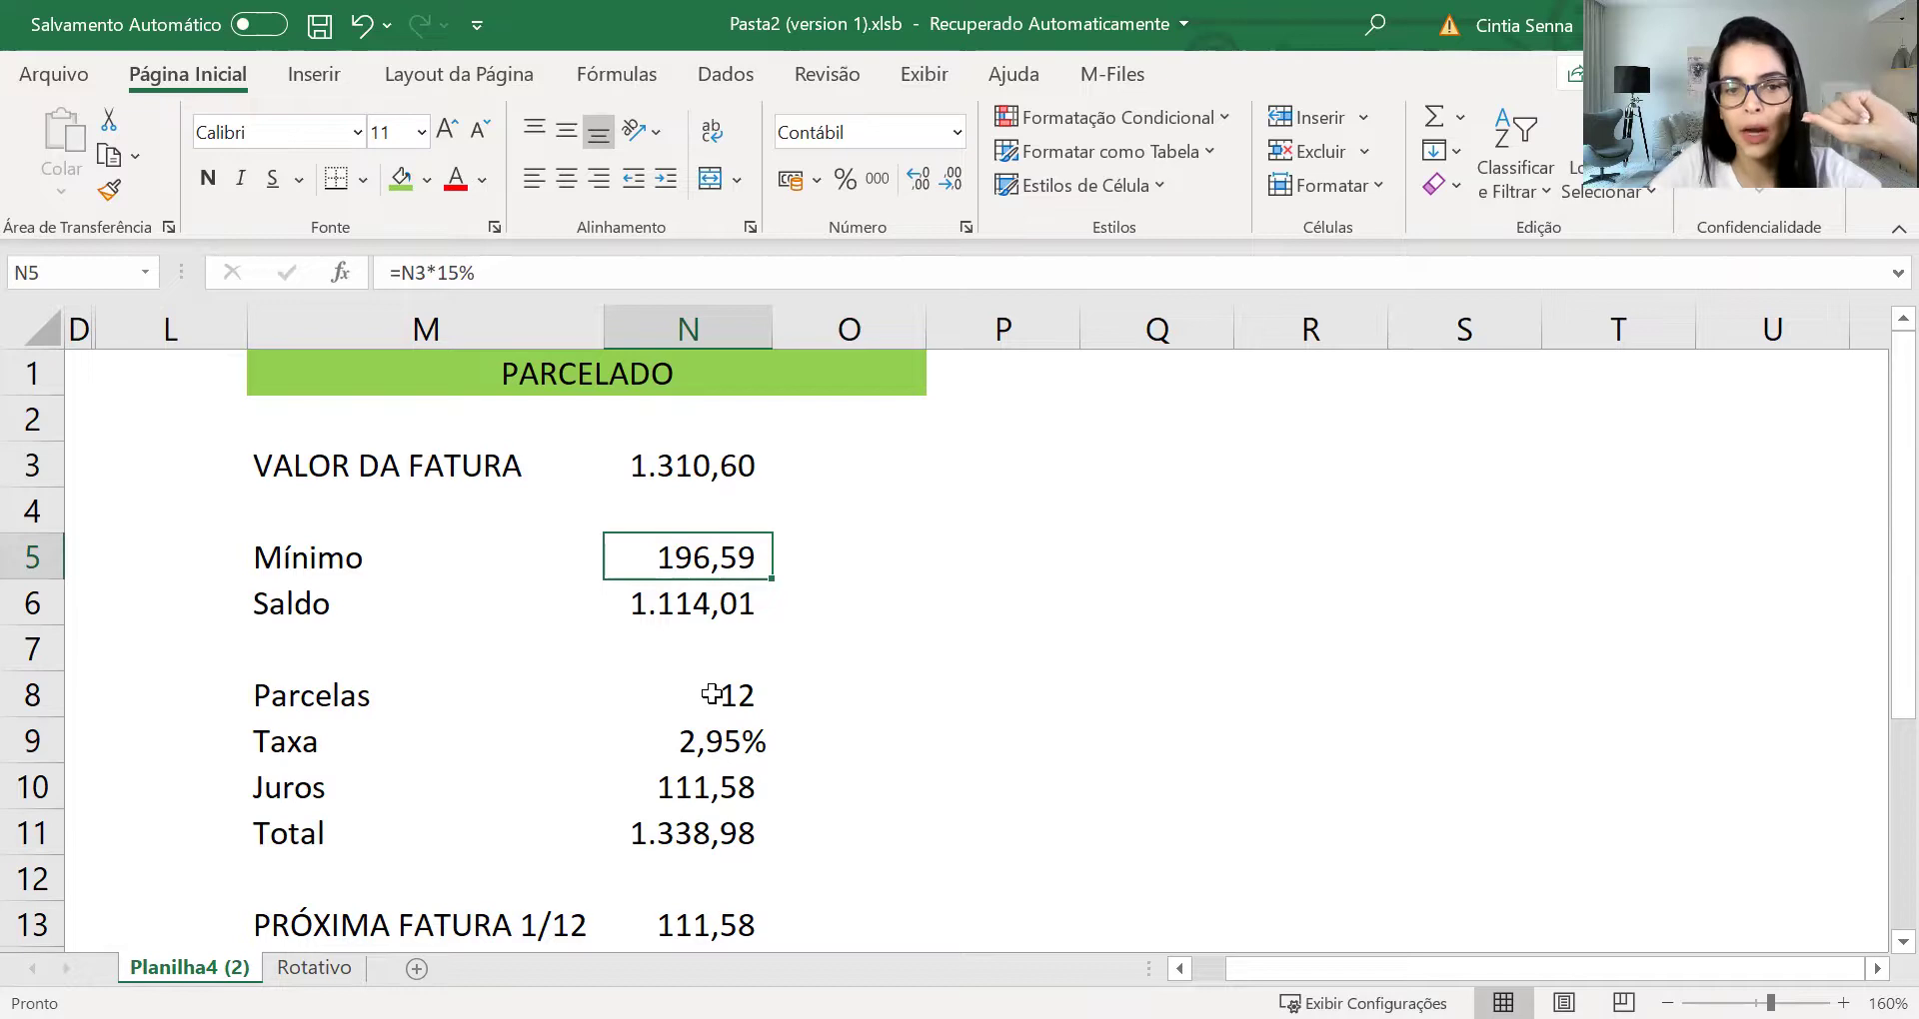
left_click(723, 612)
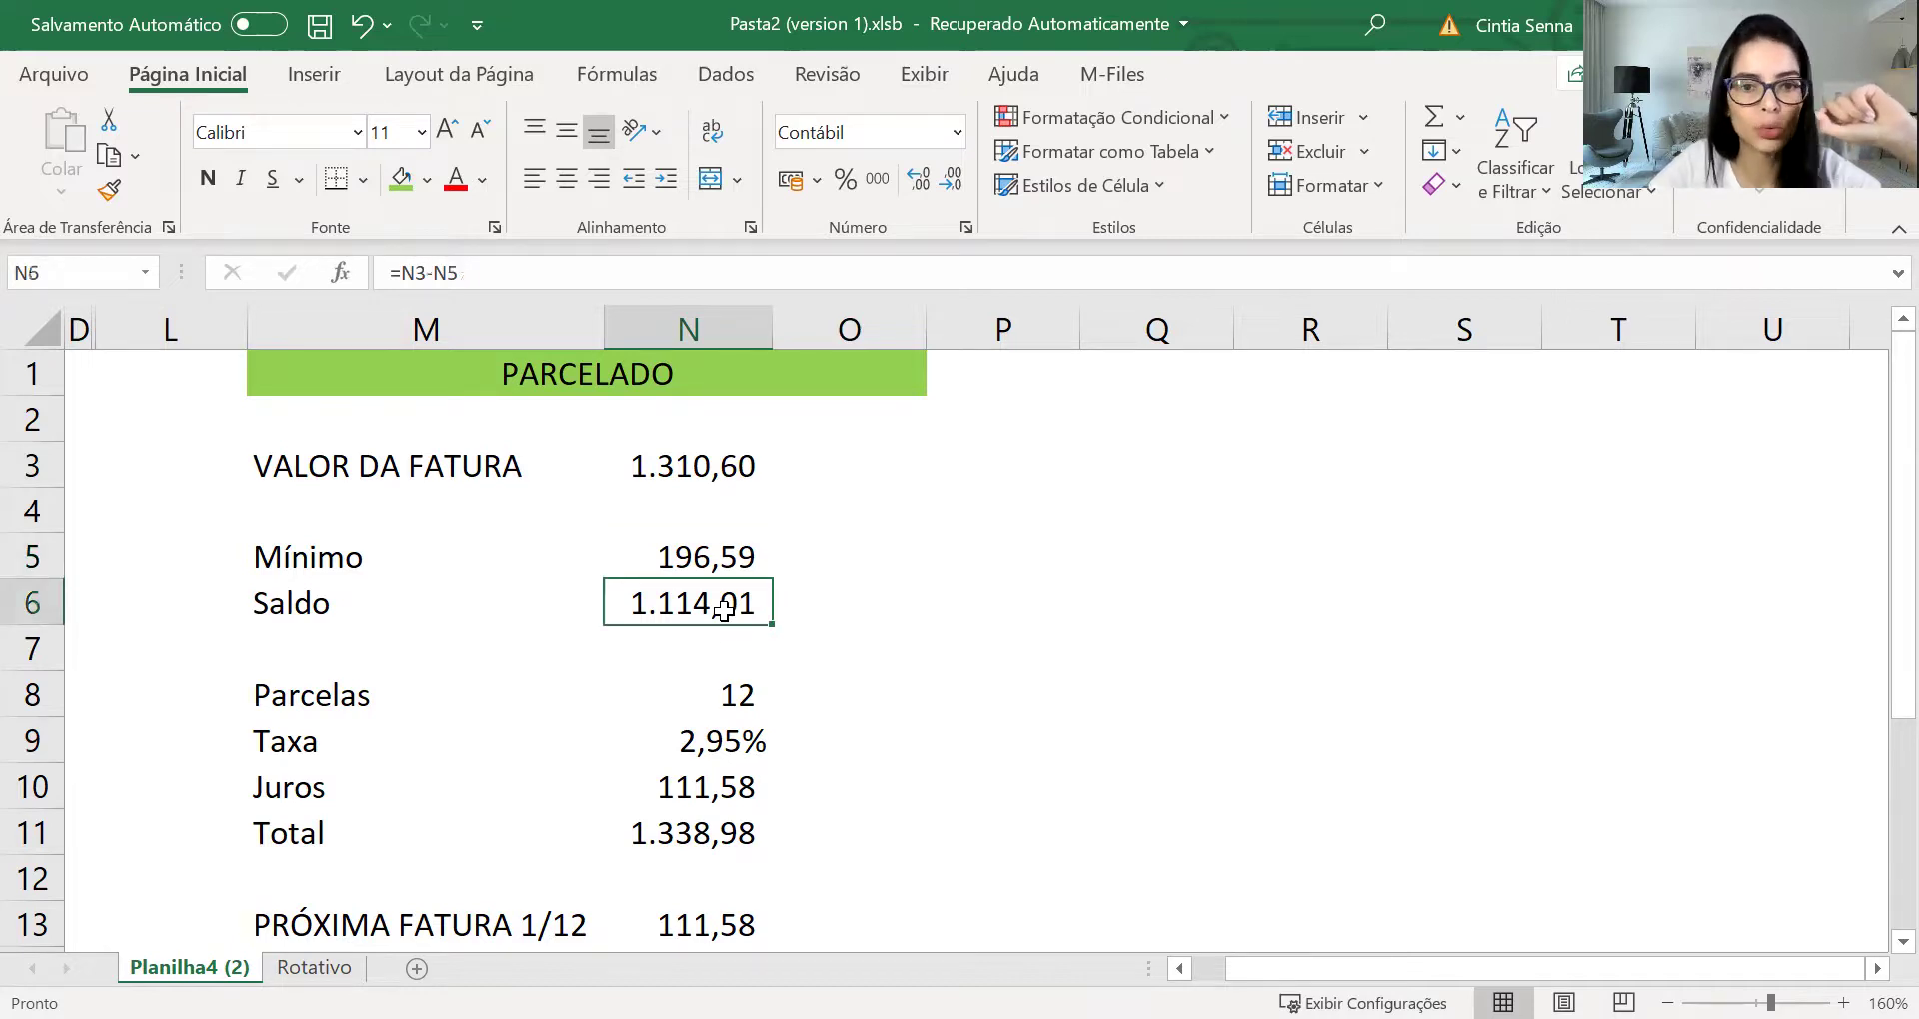
left_click(726, 789)
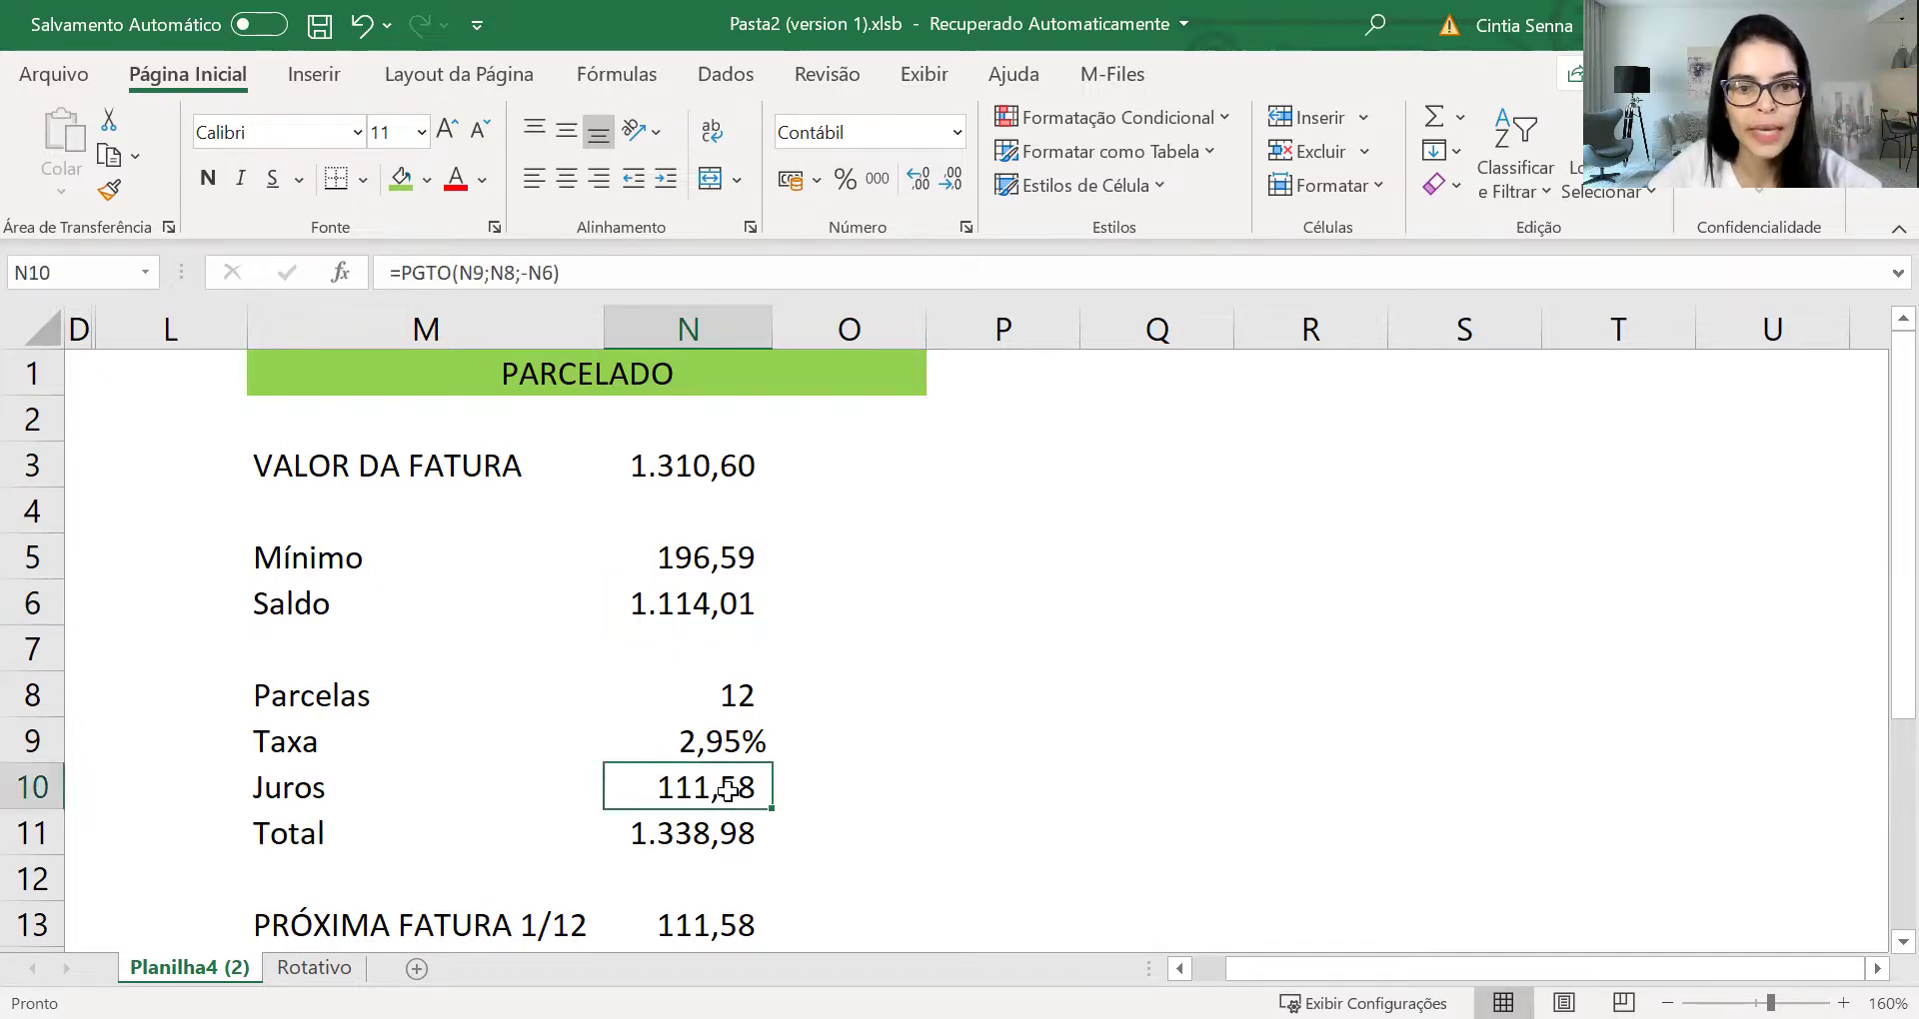
left_click(688, 279)
left_click(865, 689)
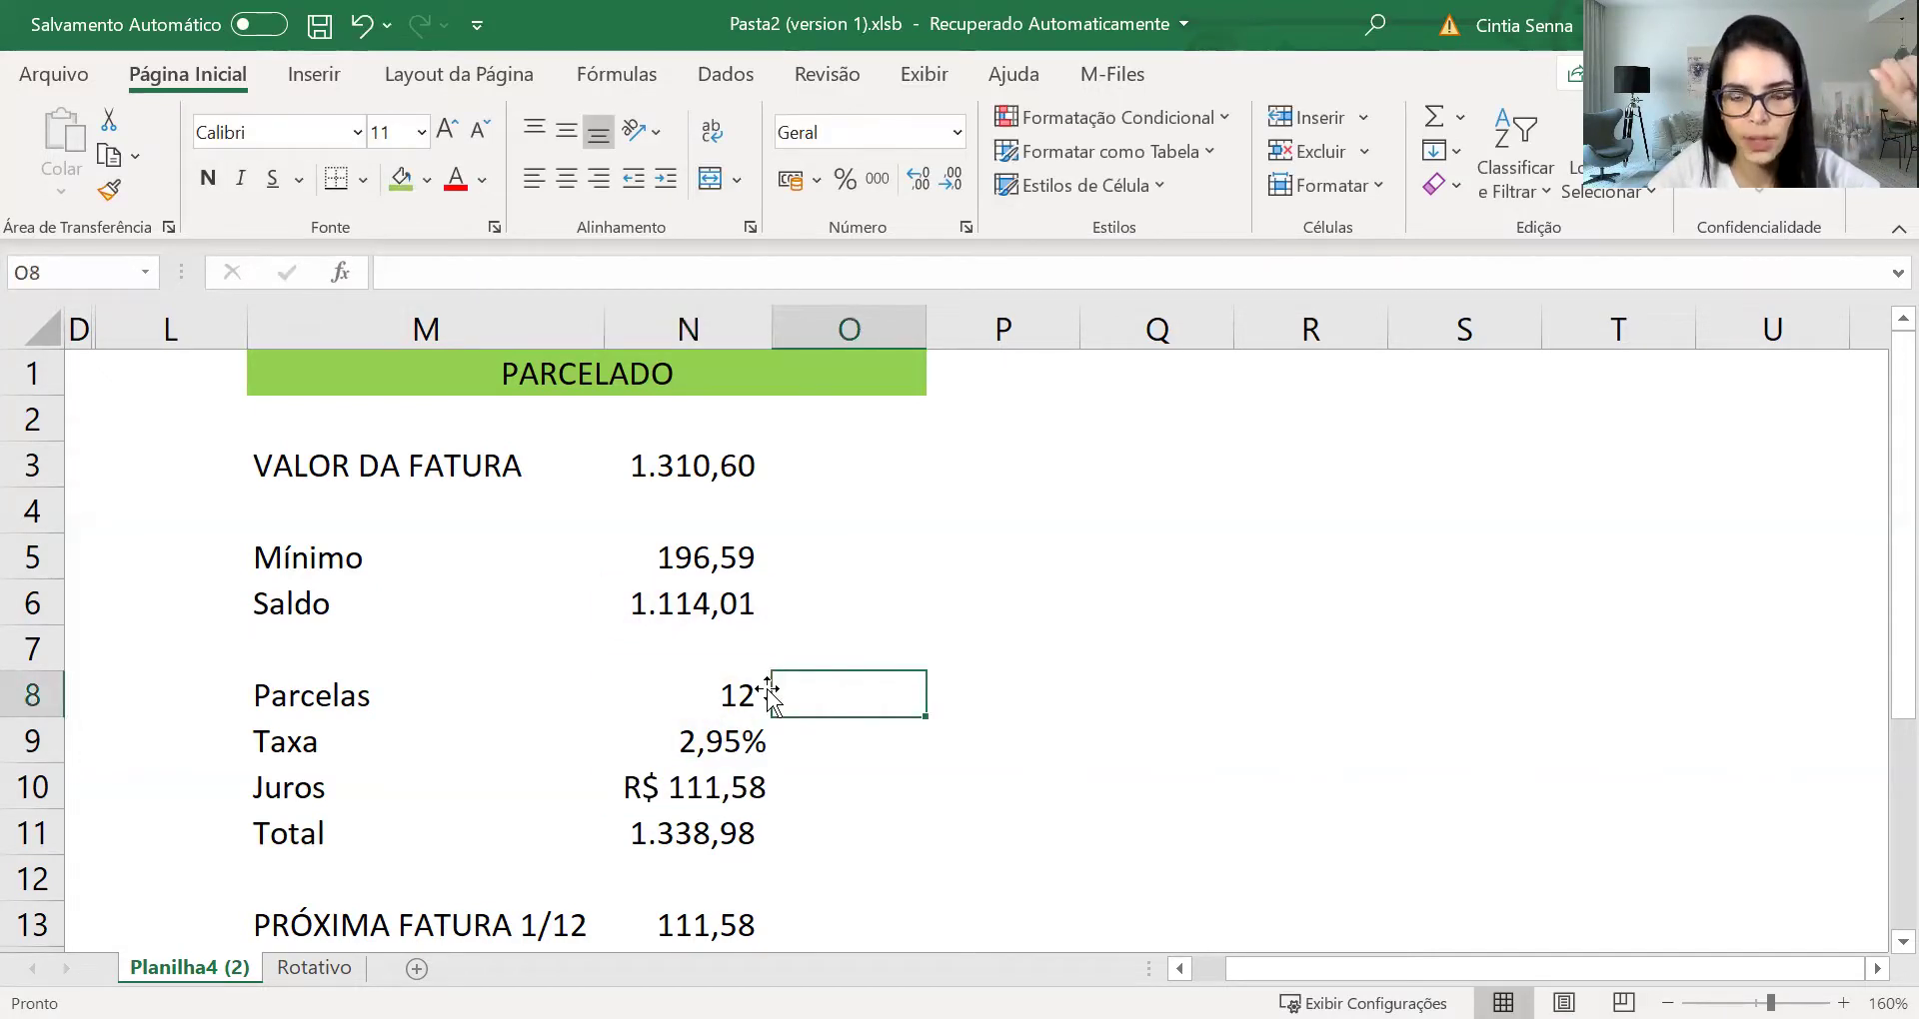
- Add the label "A.M" in cell O9, beside the Taxa percentage
left_click(719, 741)
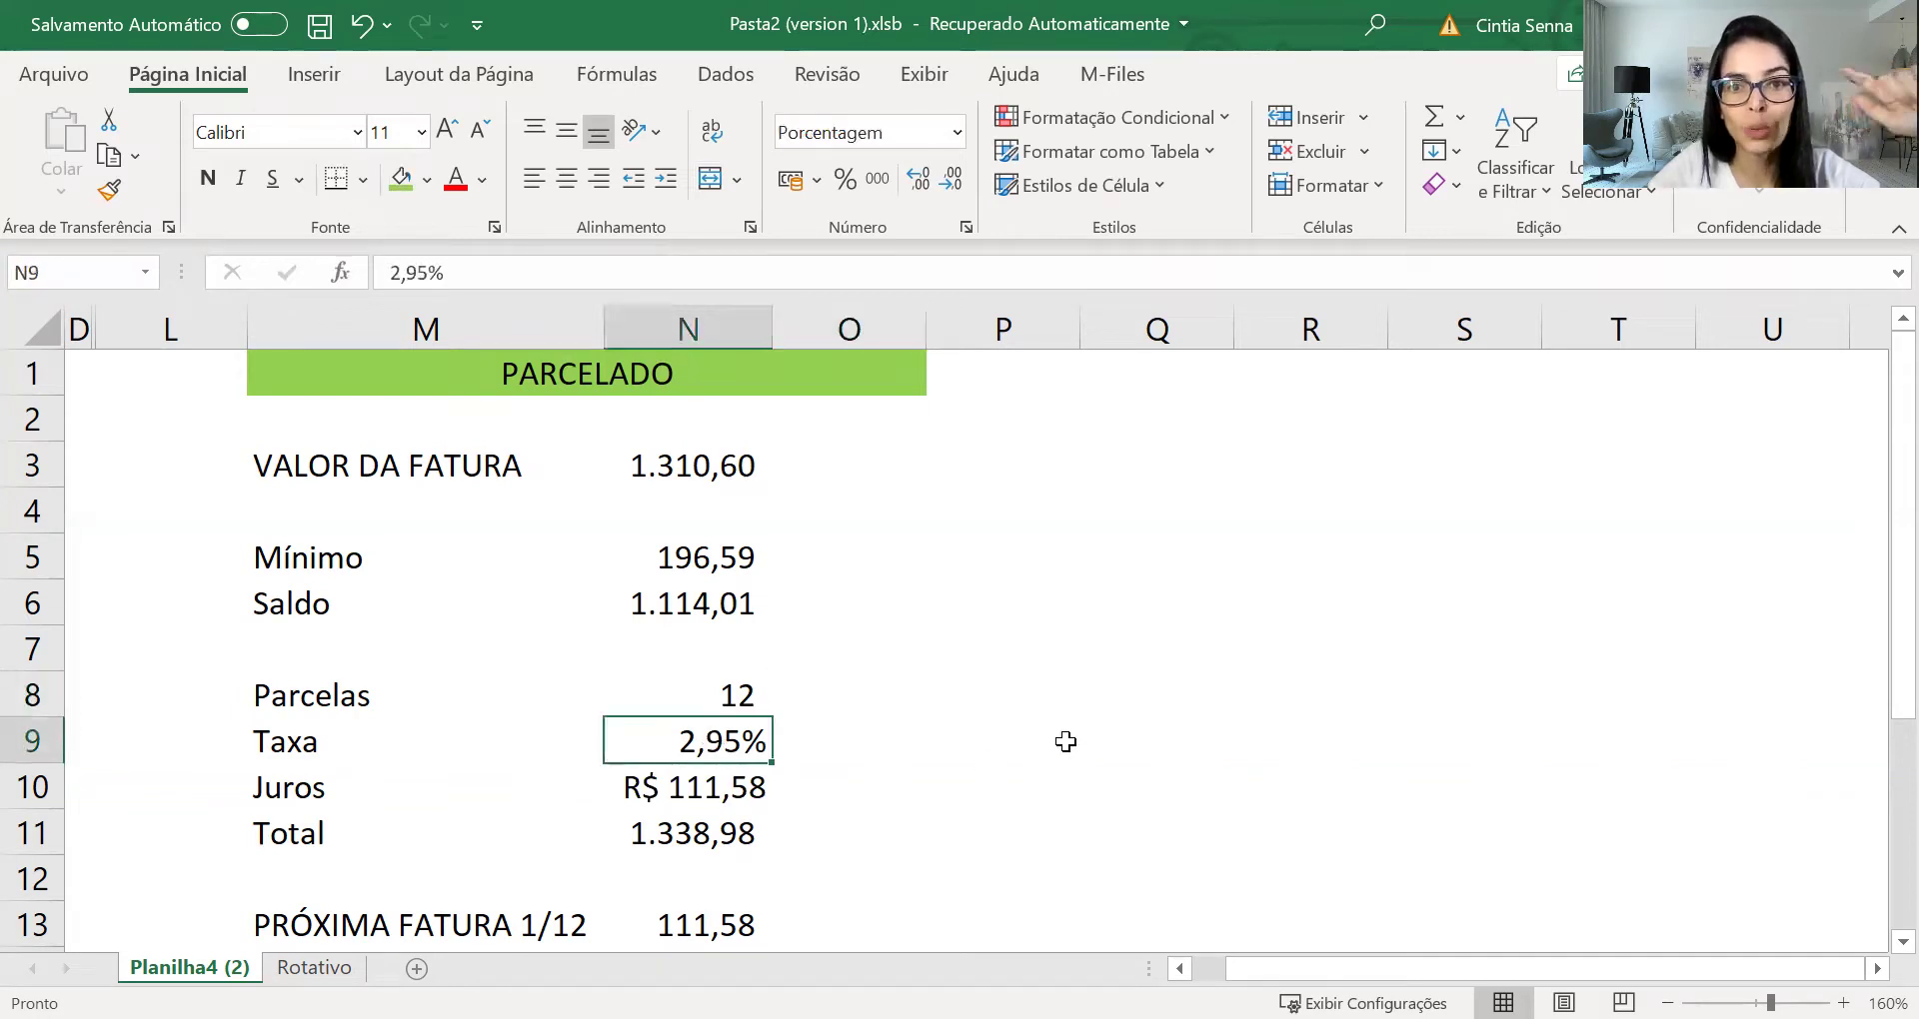
key("Right")
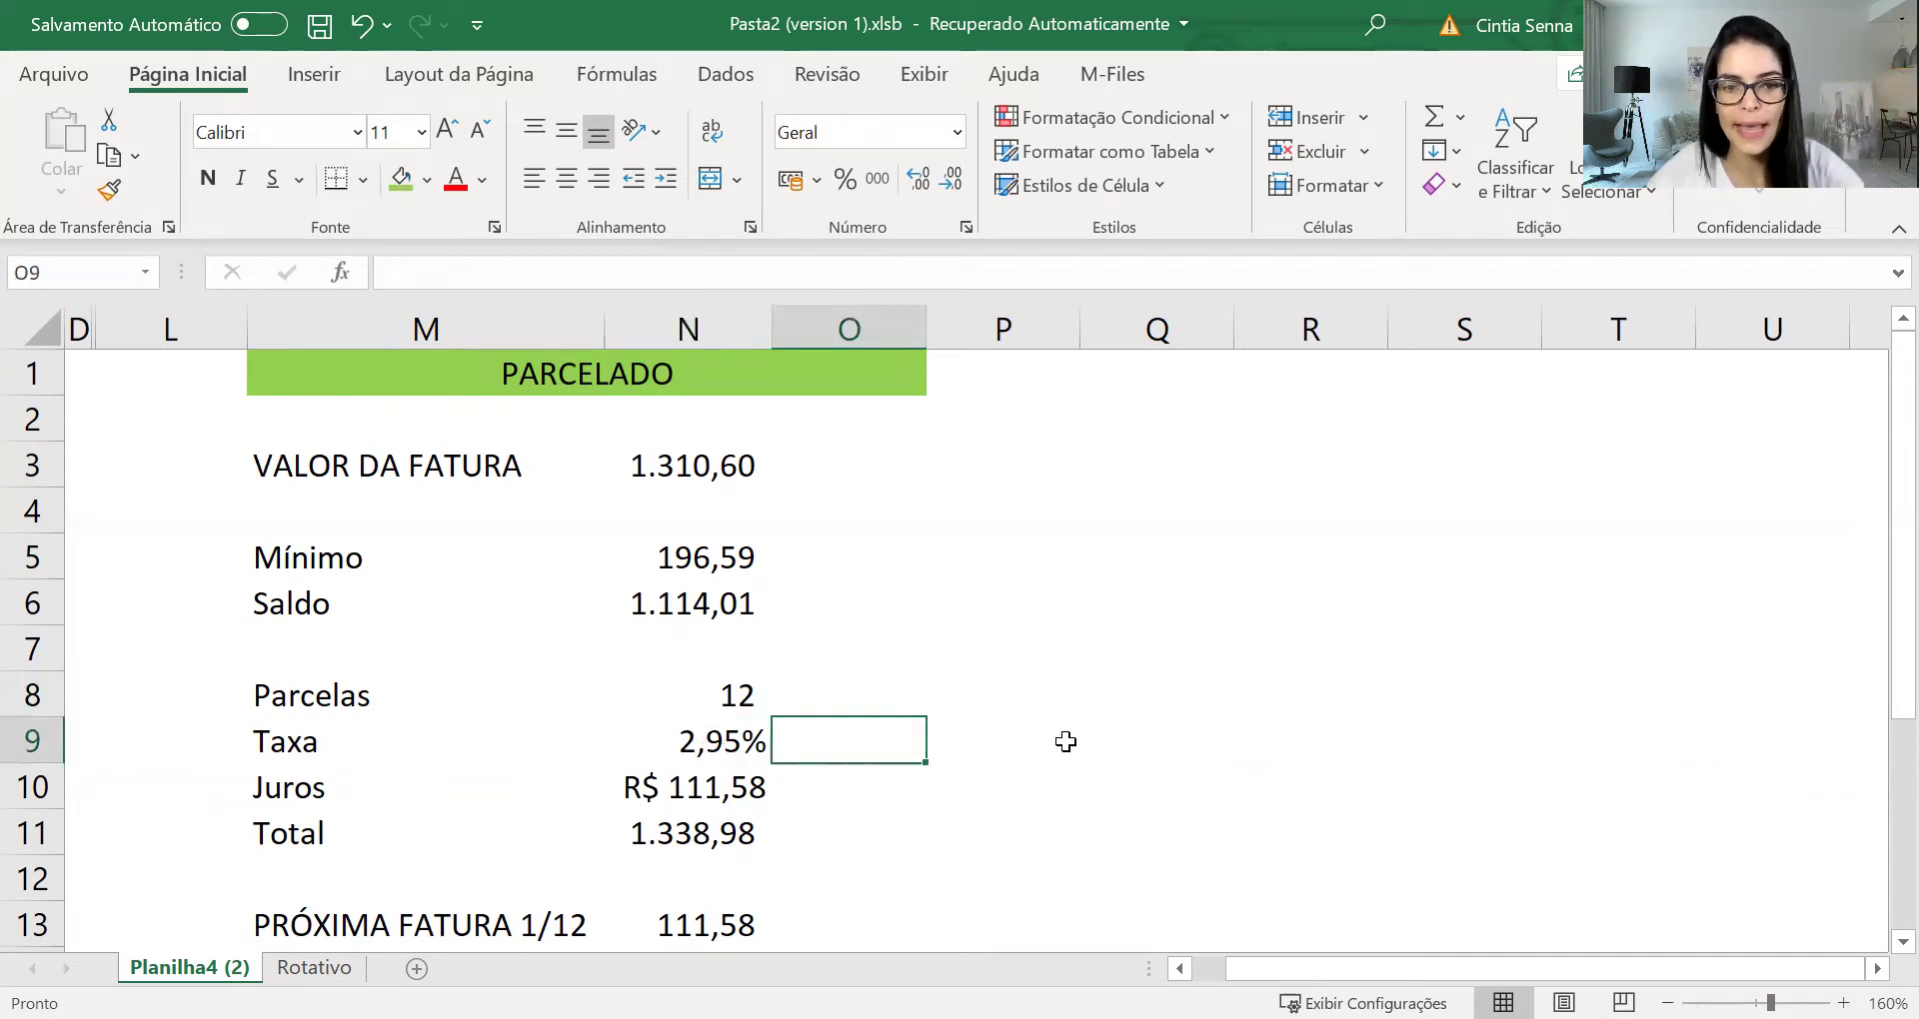
type("A.M")
key("Return")
key("Up")
key("Left")
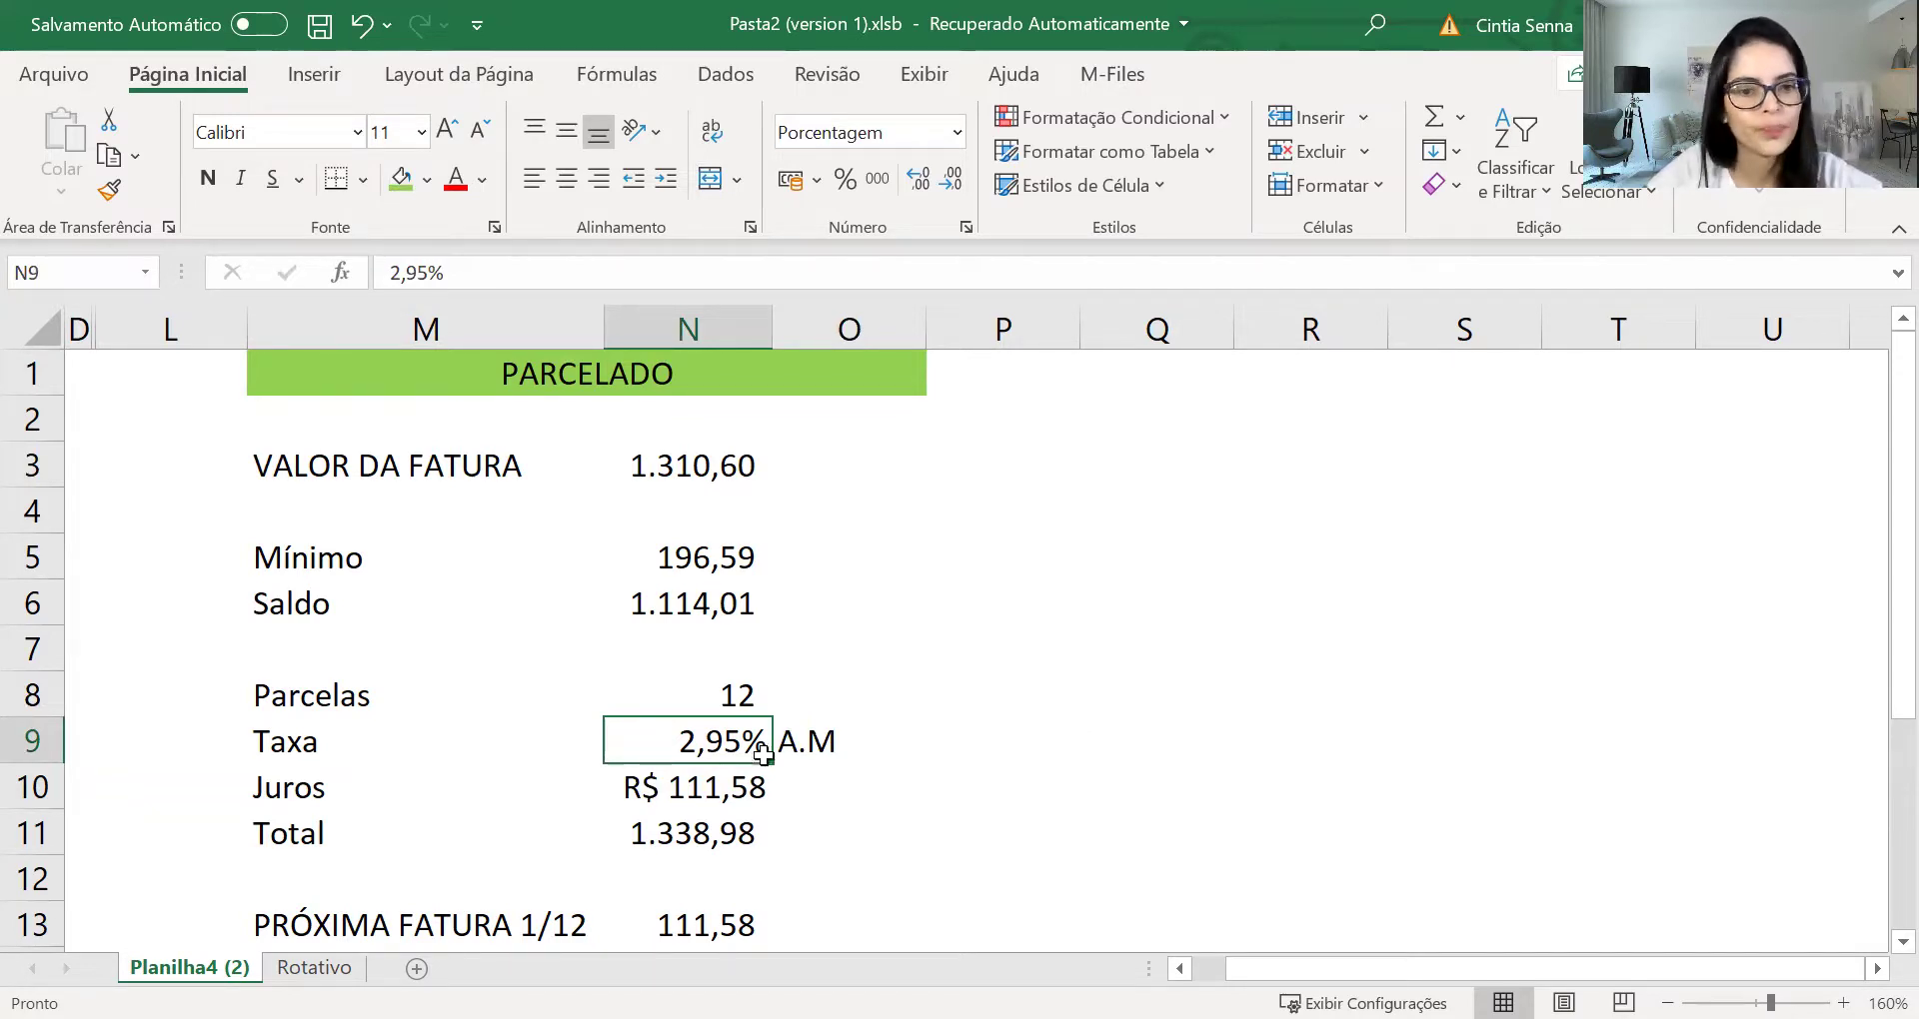
- Replace the Juros label in cell M10 with "Pagamentos"
left_click(708, 787)
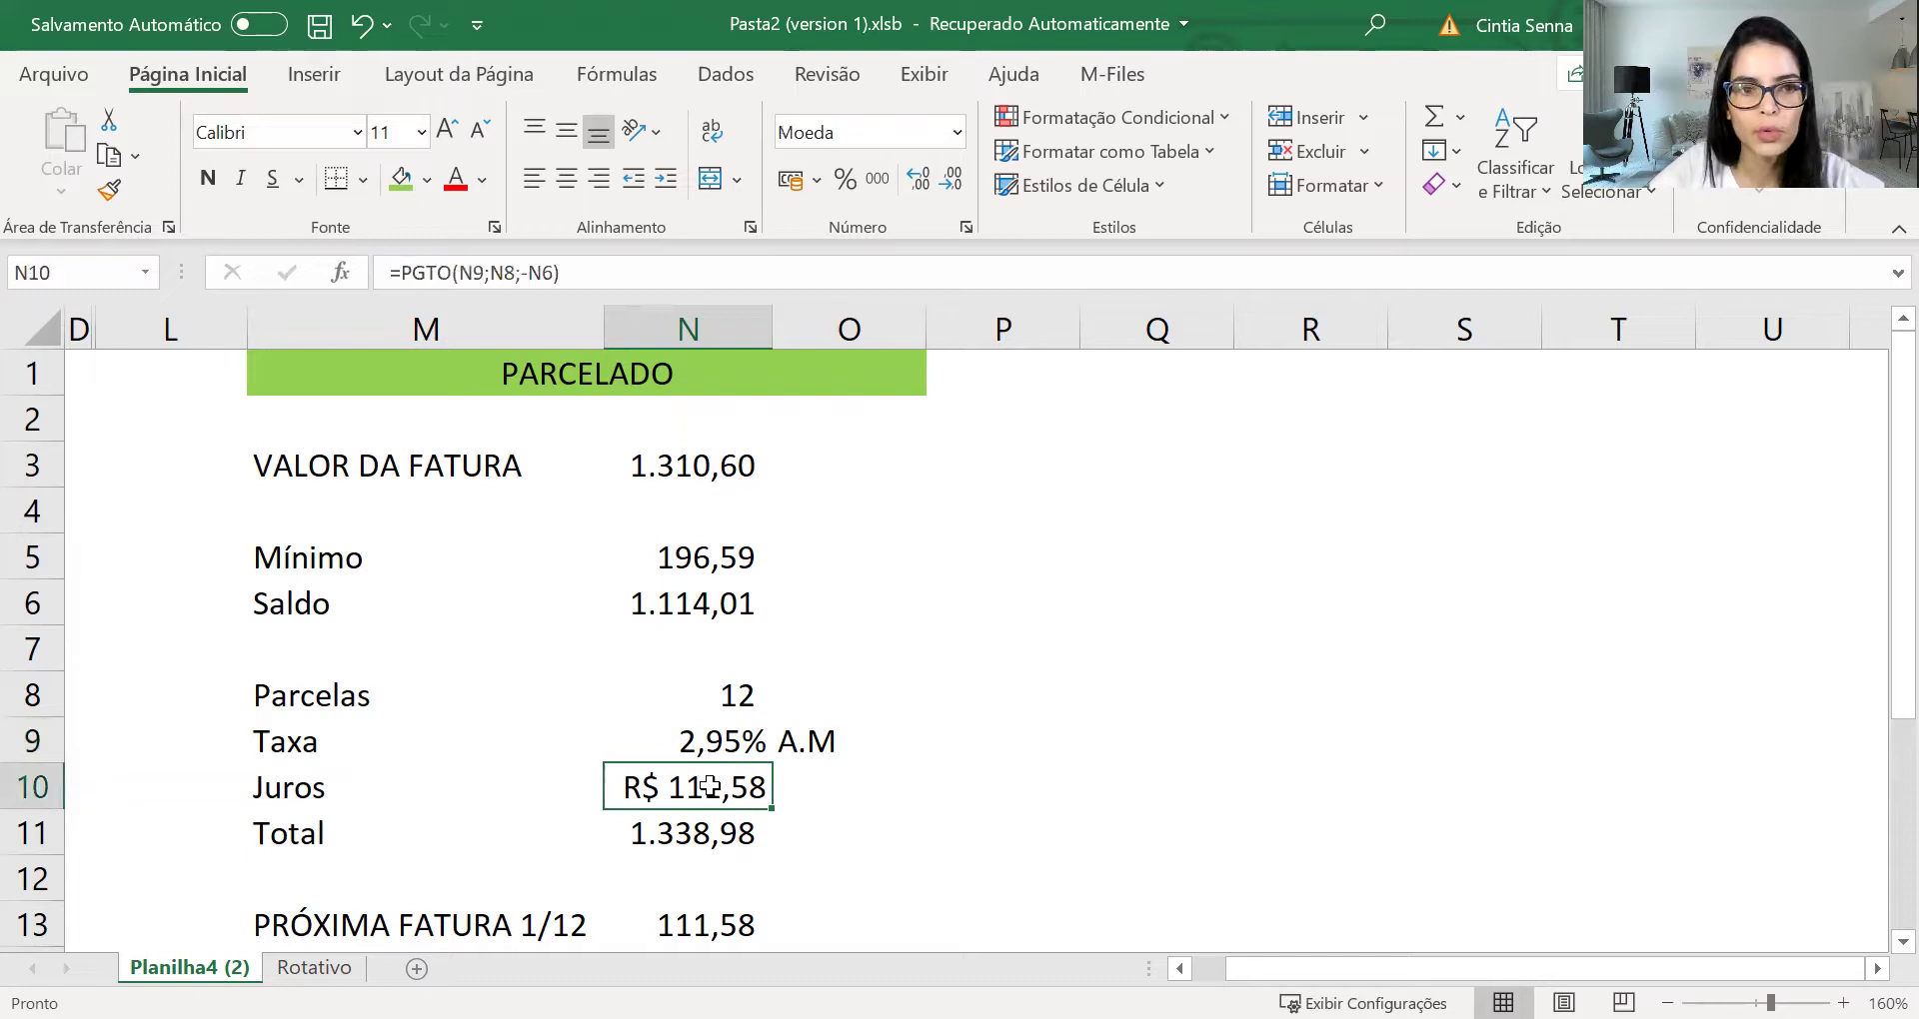
left_click(433, 794)
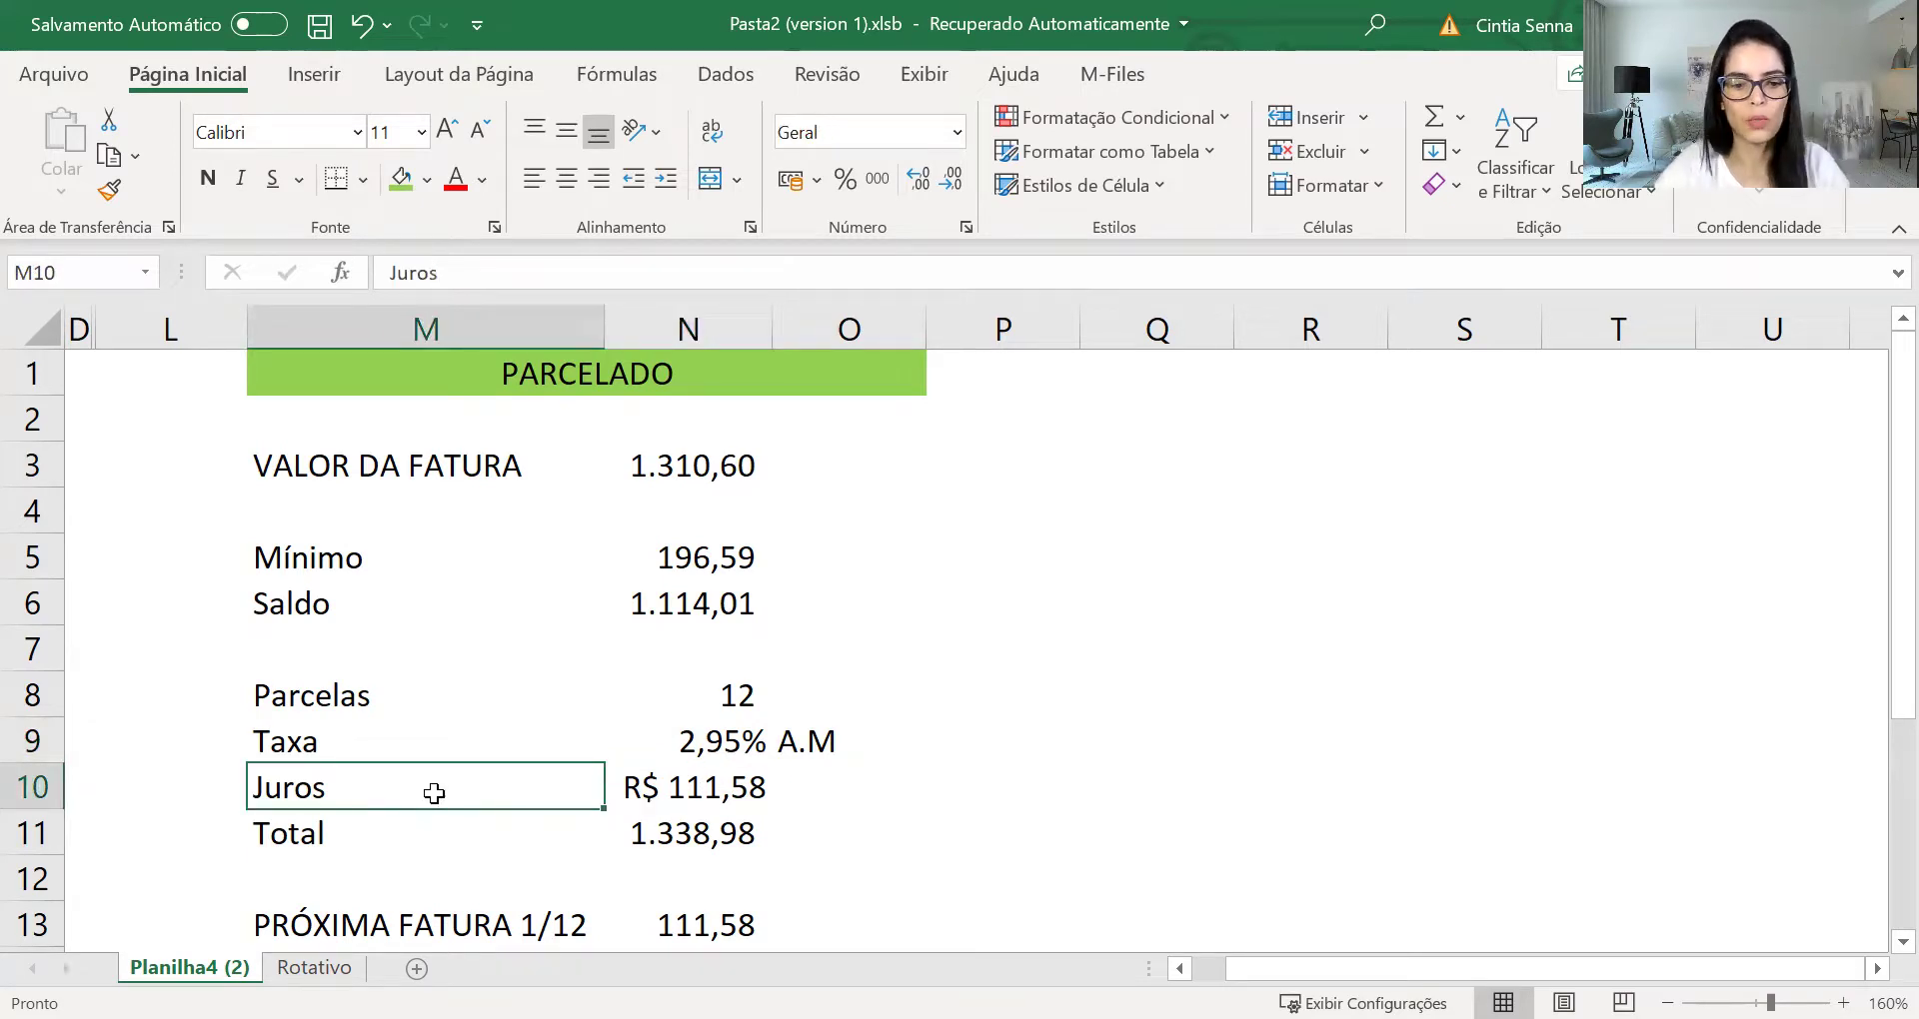
type("p")
key("BackSpace")
type("pAG")
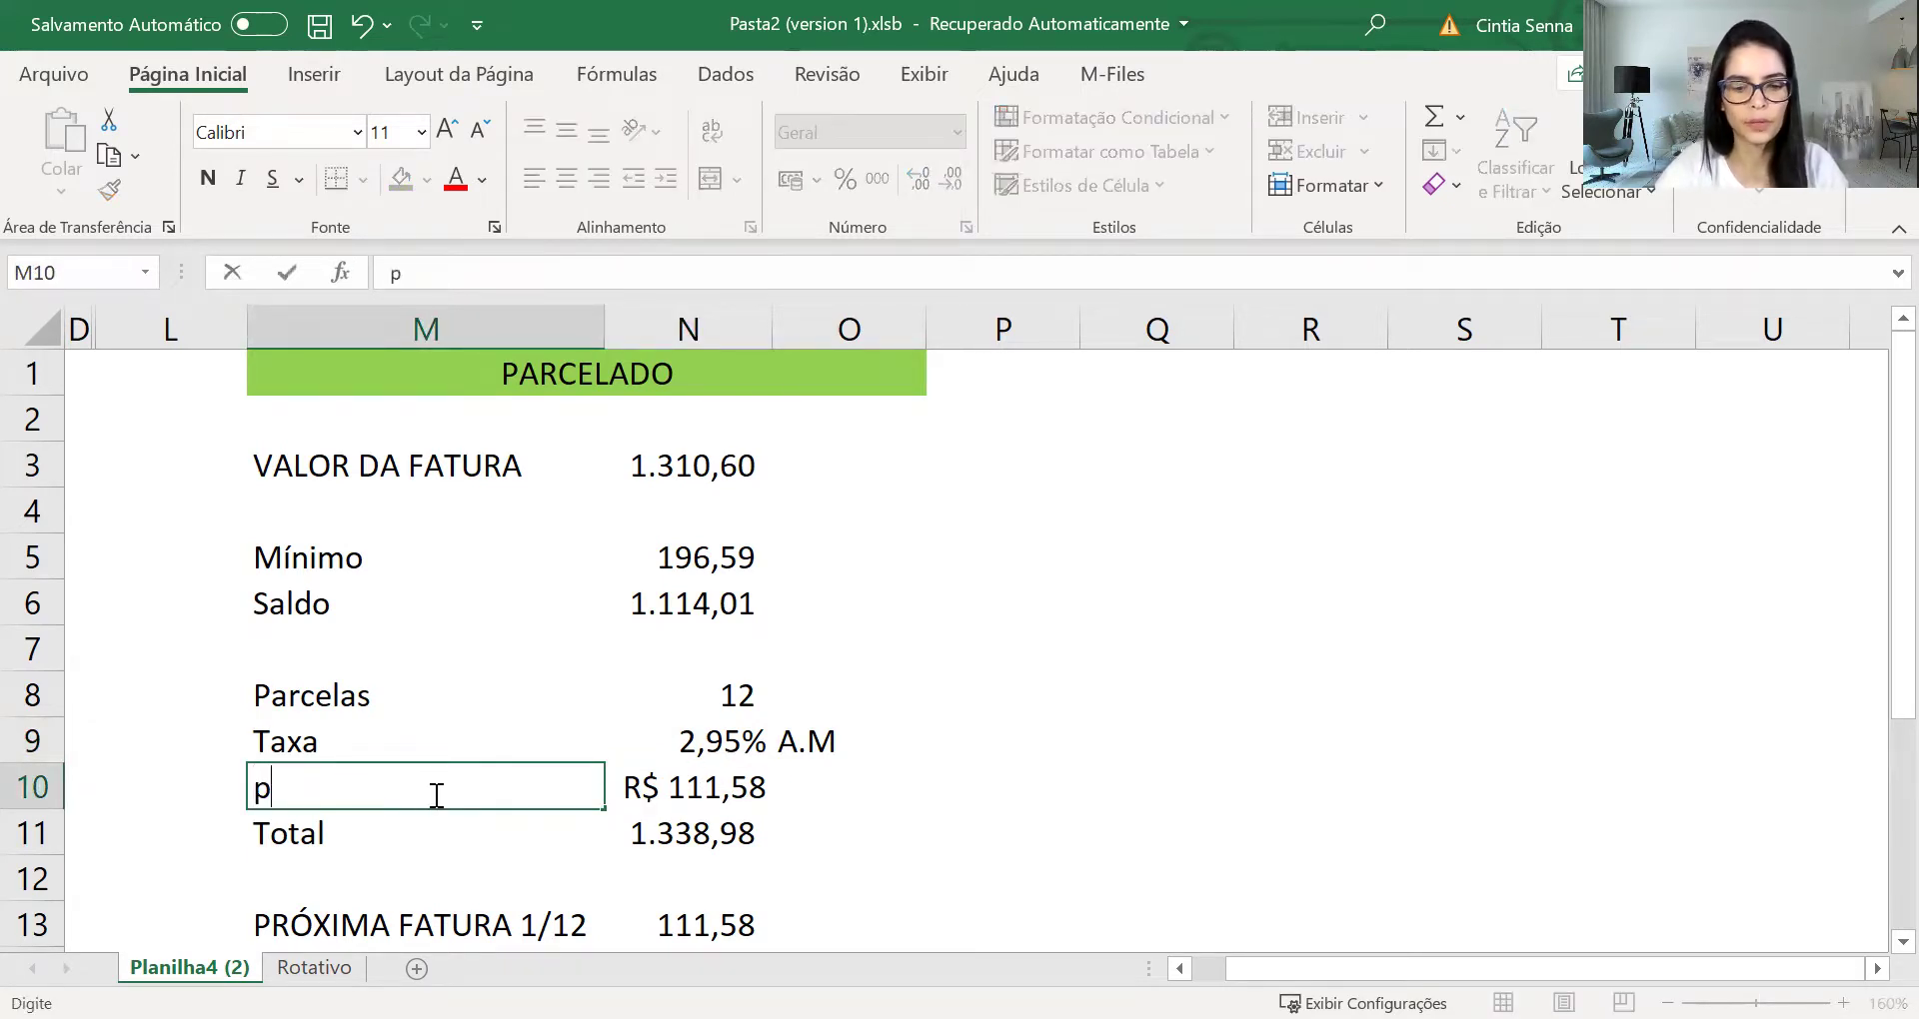
key("BackSpace")
key("BackSpace")
key("BackSpace")
type("Pa")
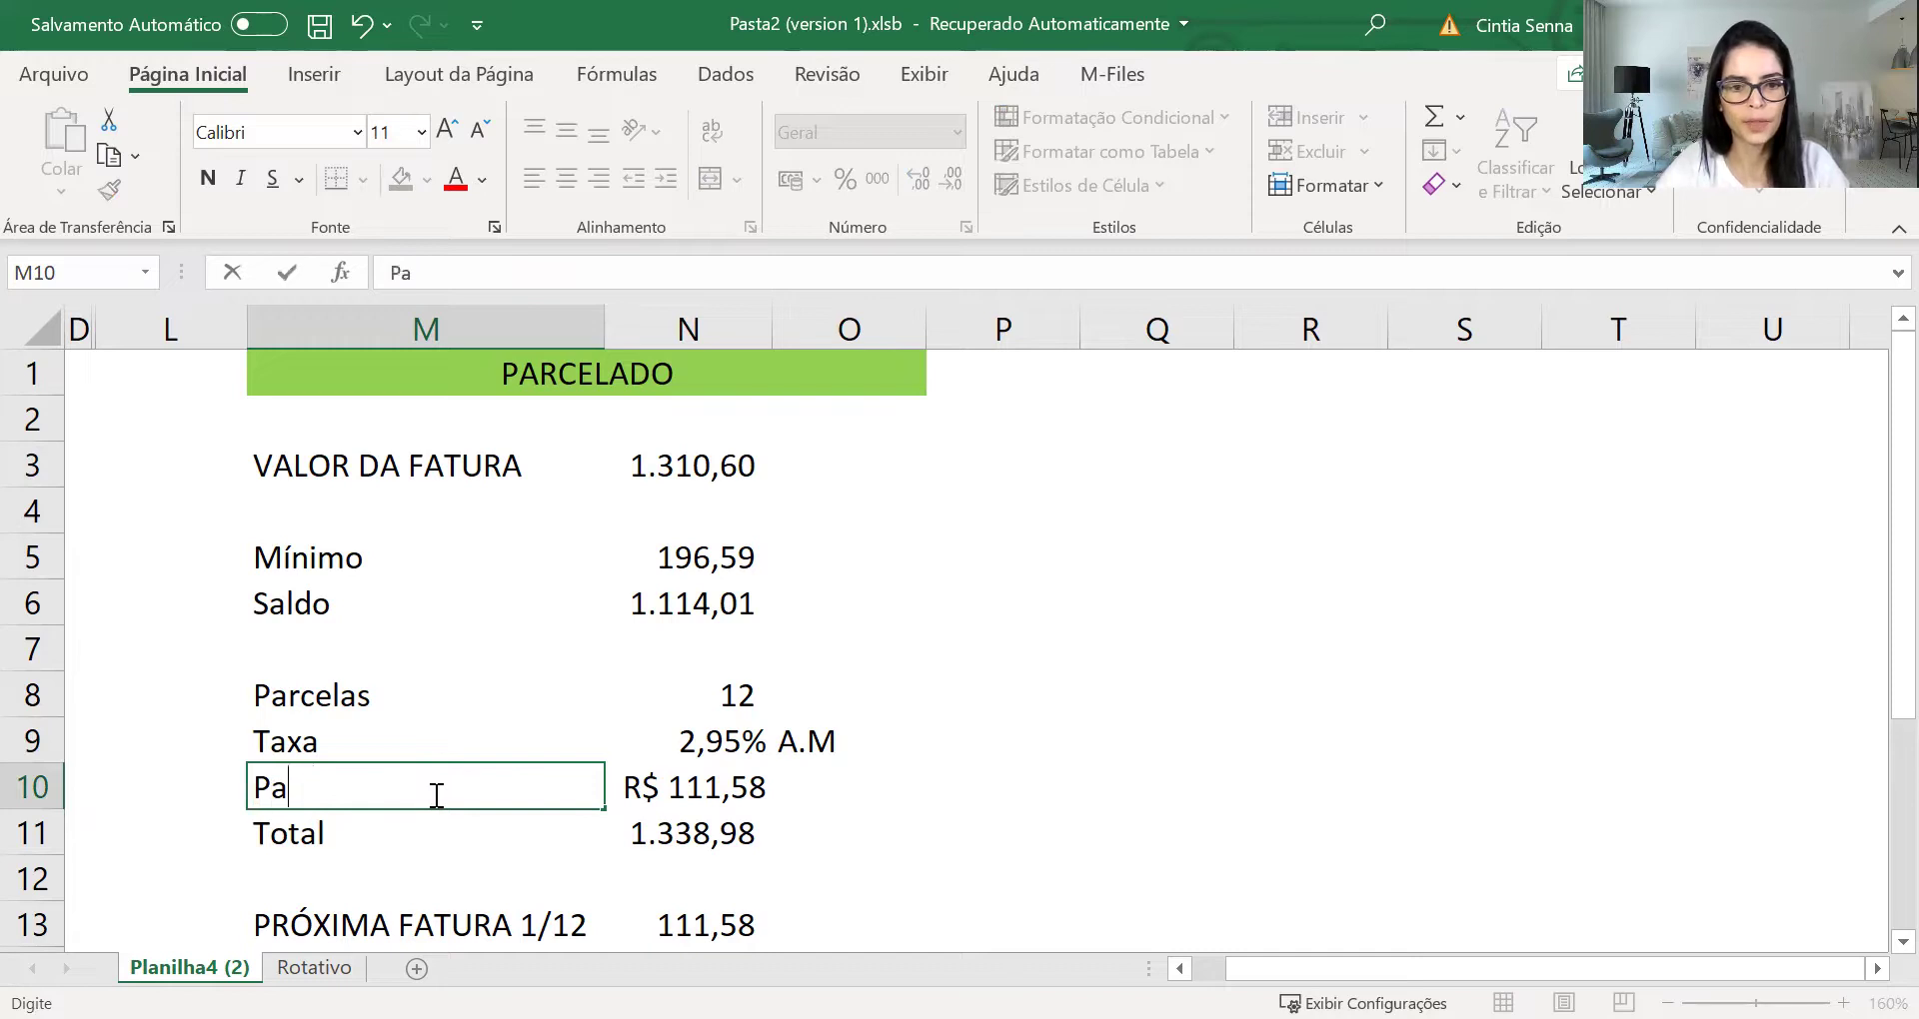
type("gamentos")
key("ctrl+Return")
- Examine the formulas behind the Pagamentos, Total and PRÓXIMA FATURA 1/12 amounts
key("Right")
key("Down")
key("Up")
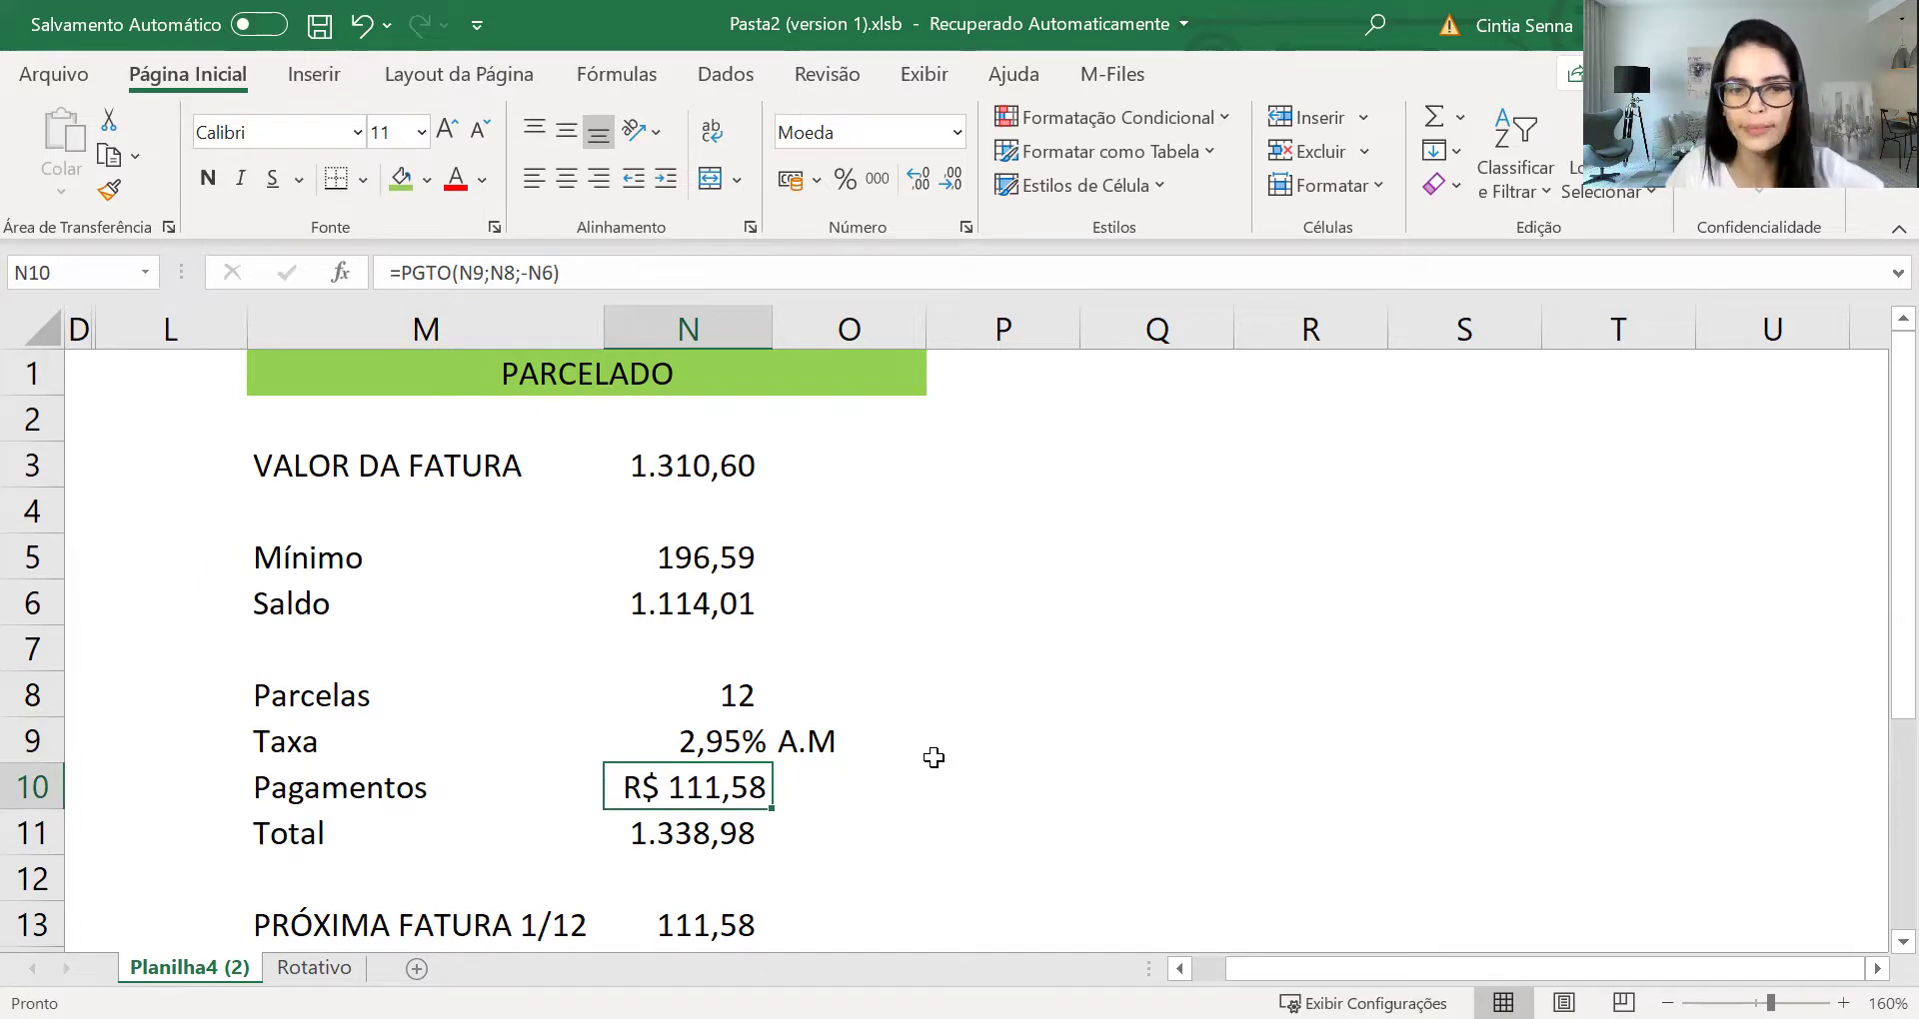
key("Down")
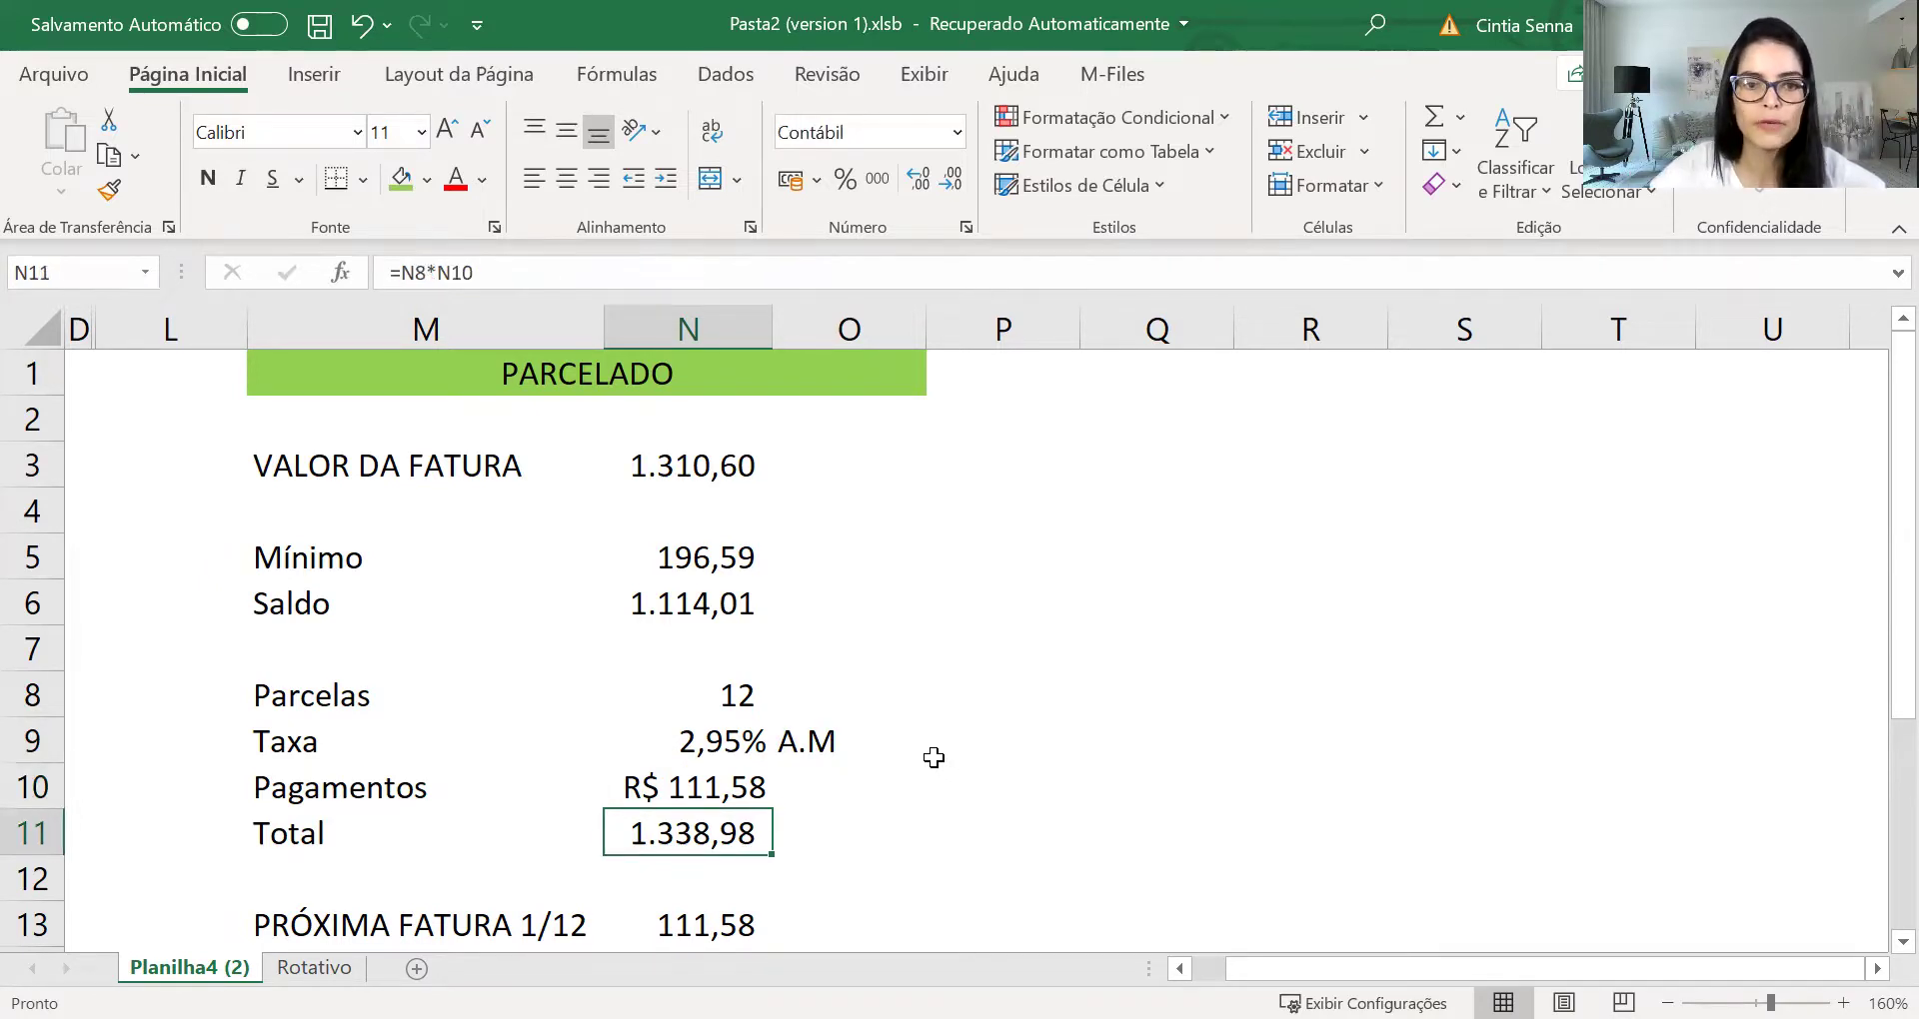
left_click(650, 274)
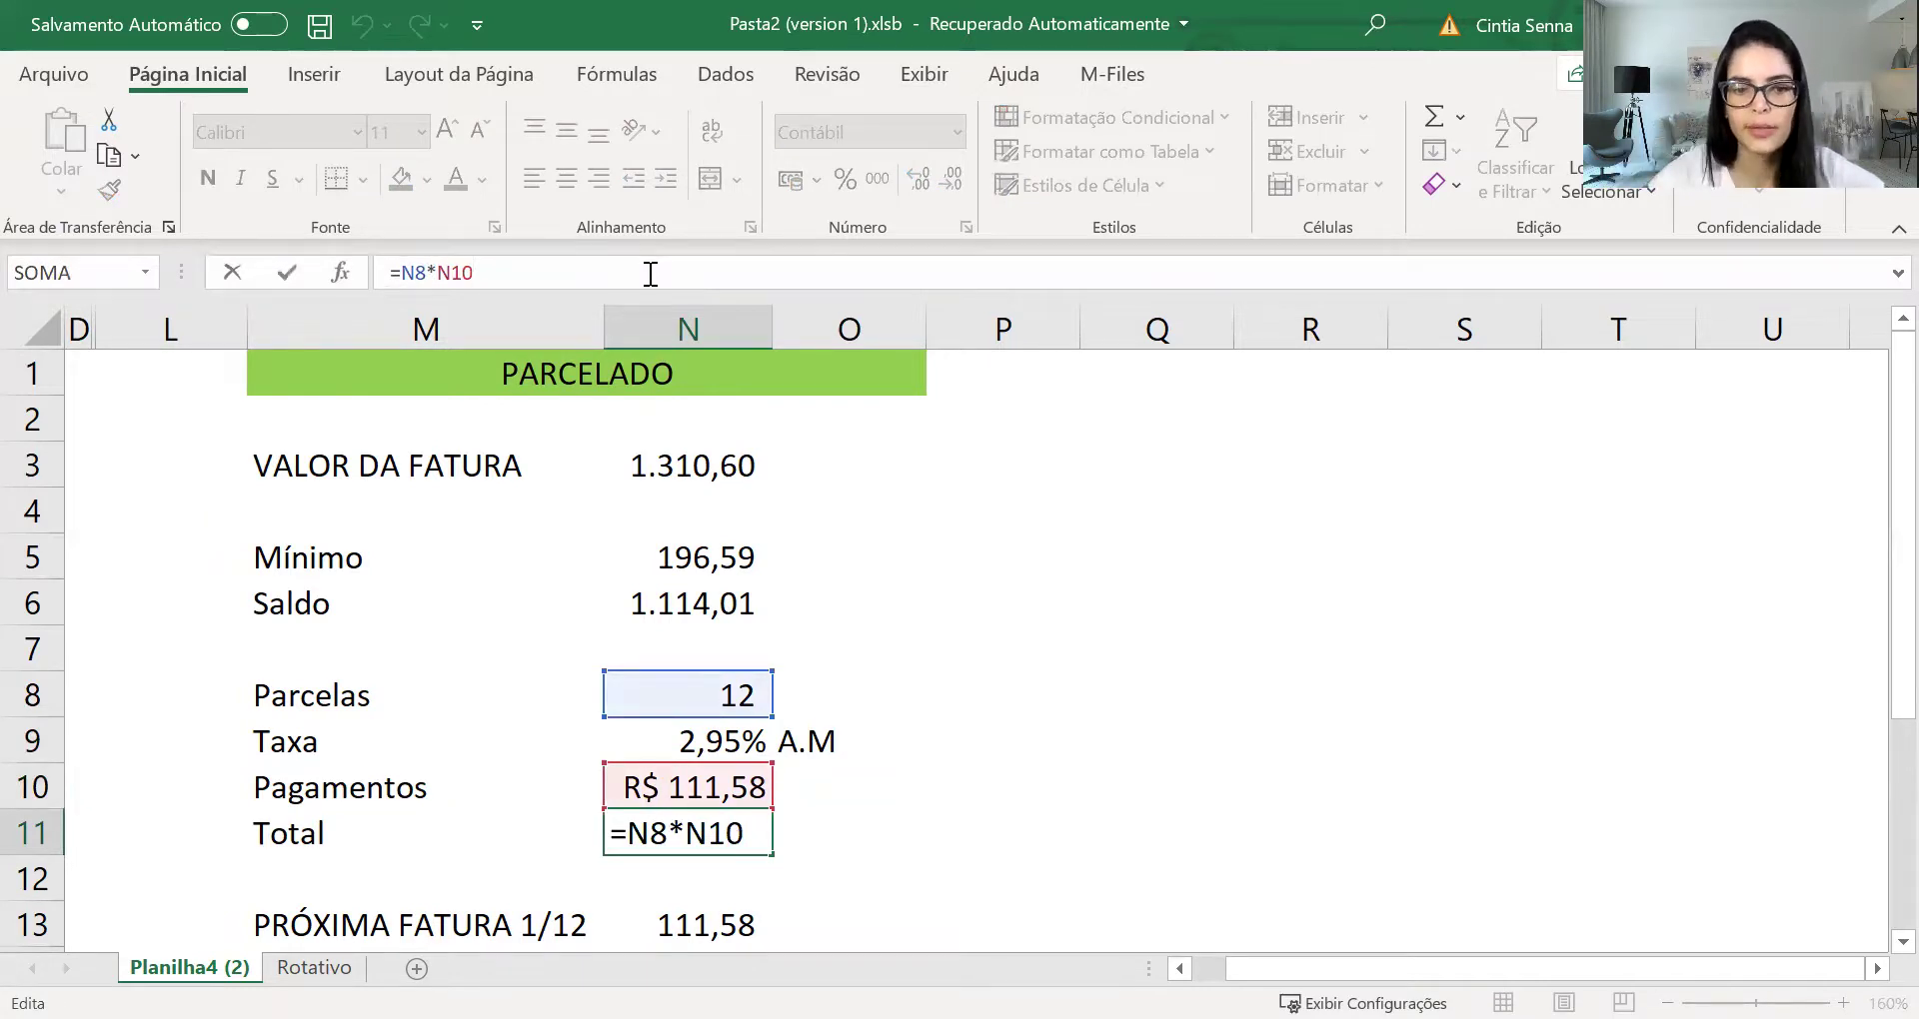
key("Escape")
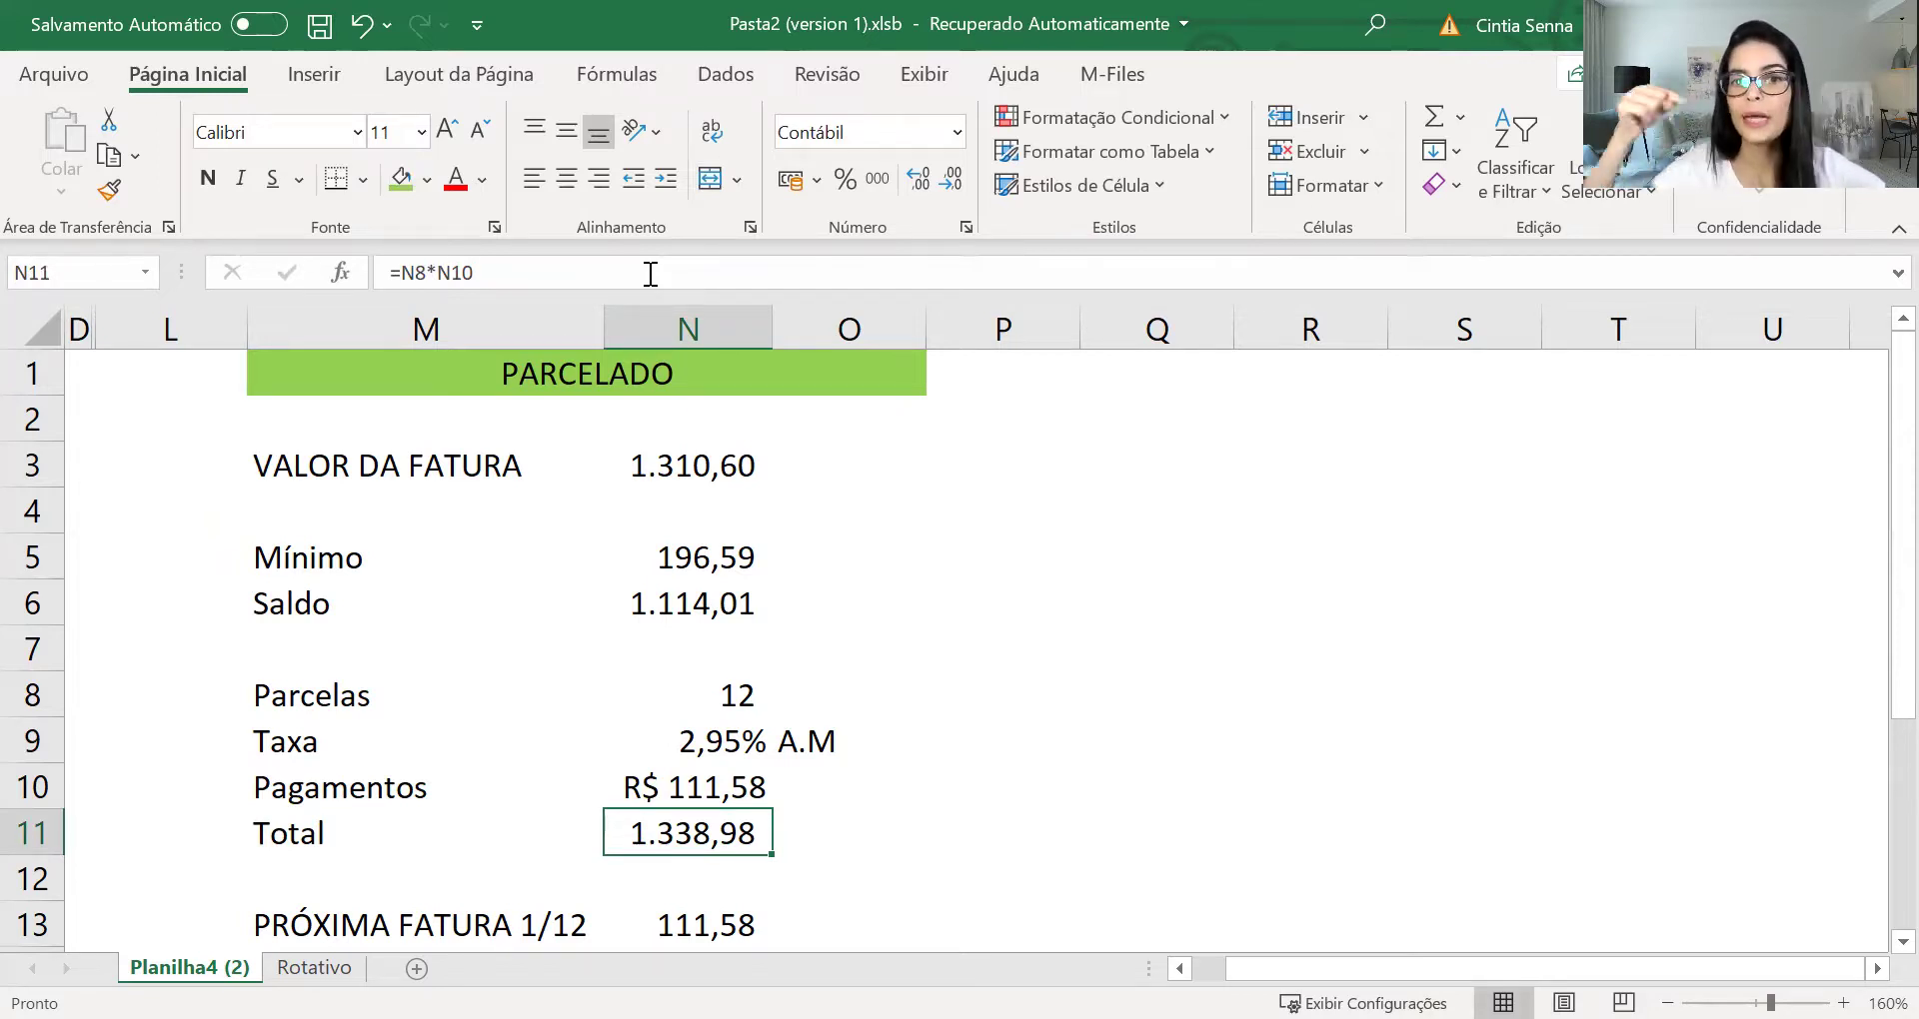
left_click(733, 904)
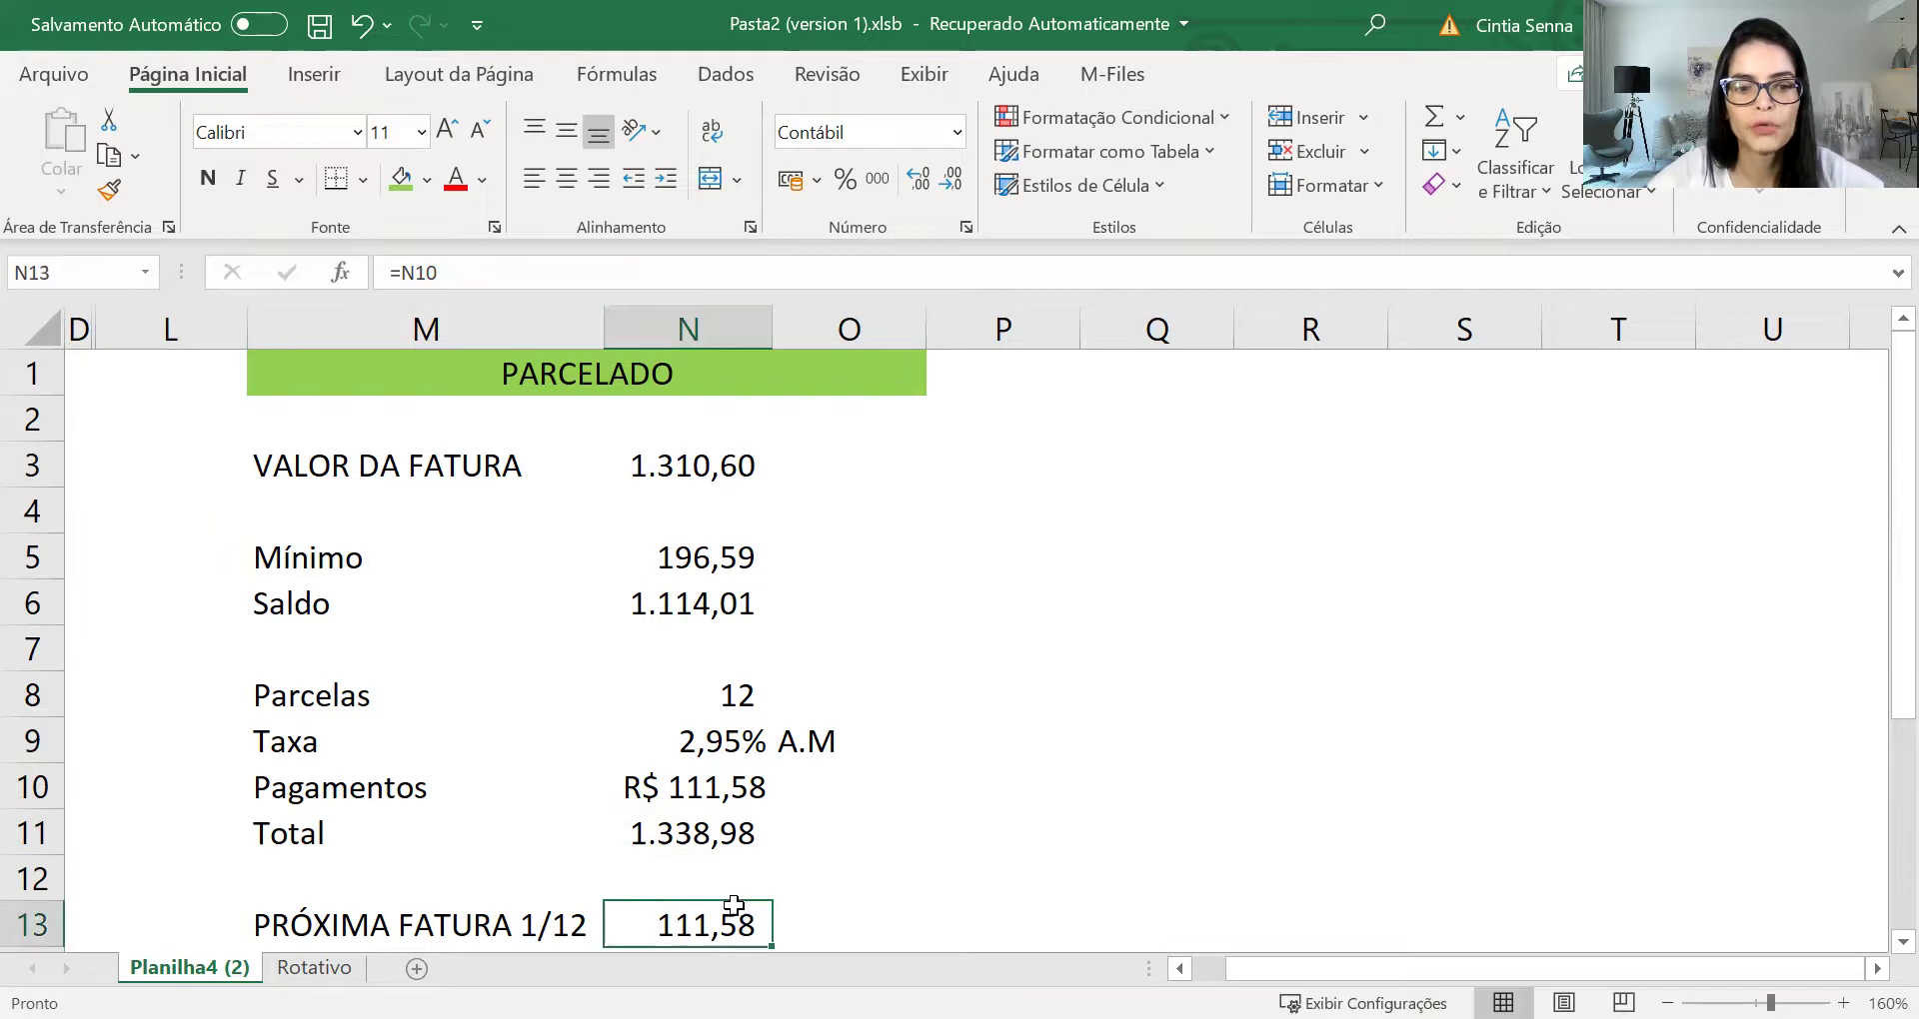
scroll(953, 689, "down", 1)
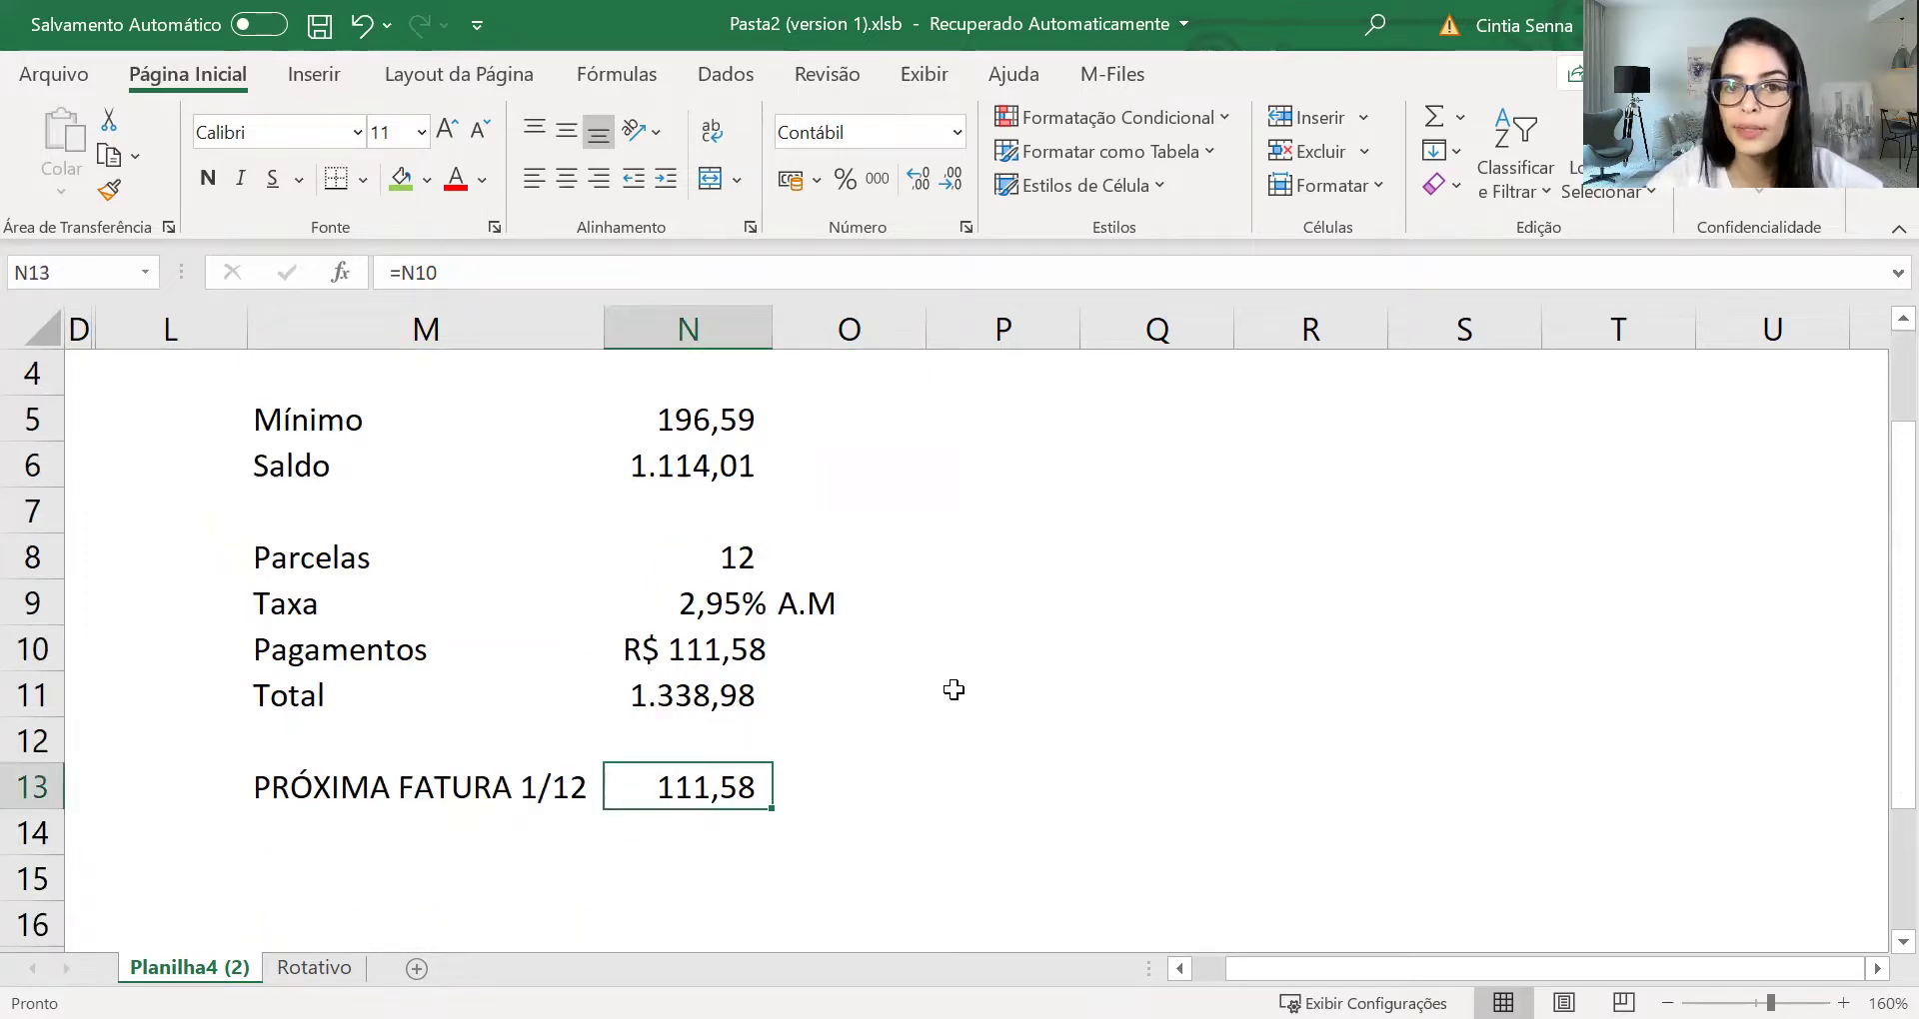
scroll(953, 689, "up", 1)
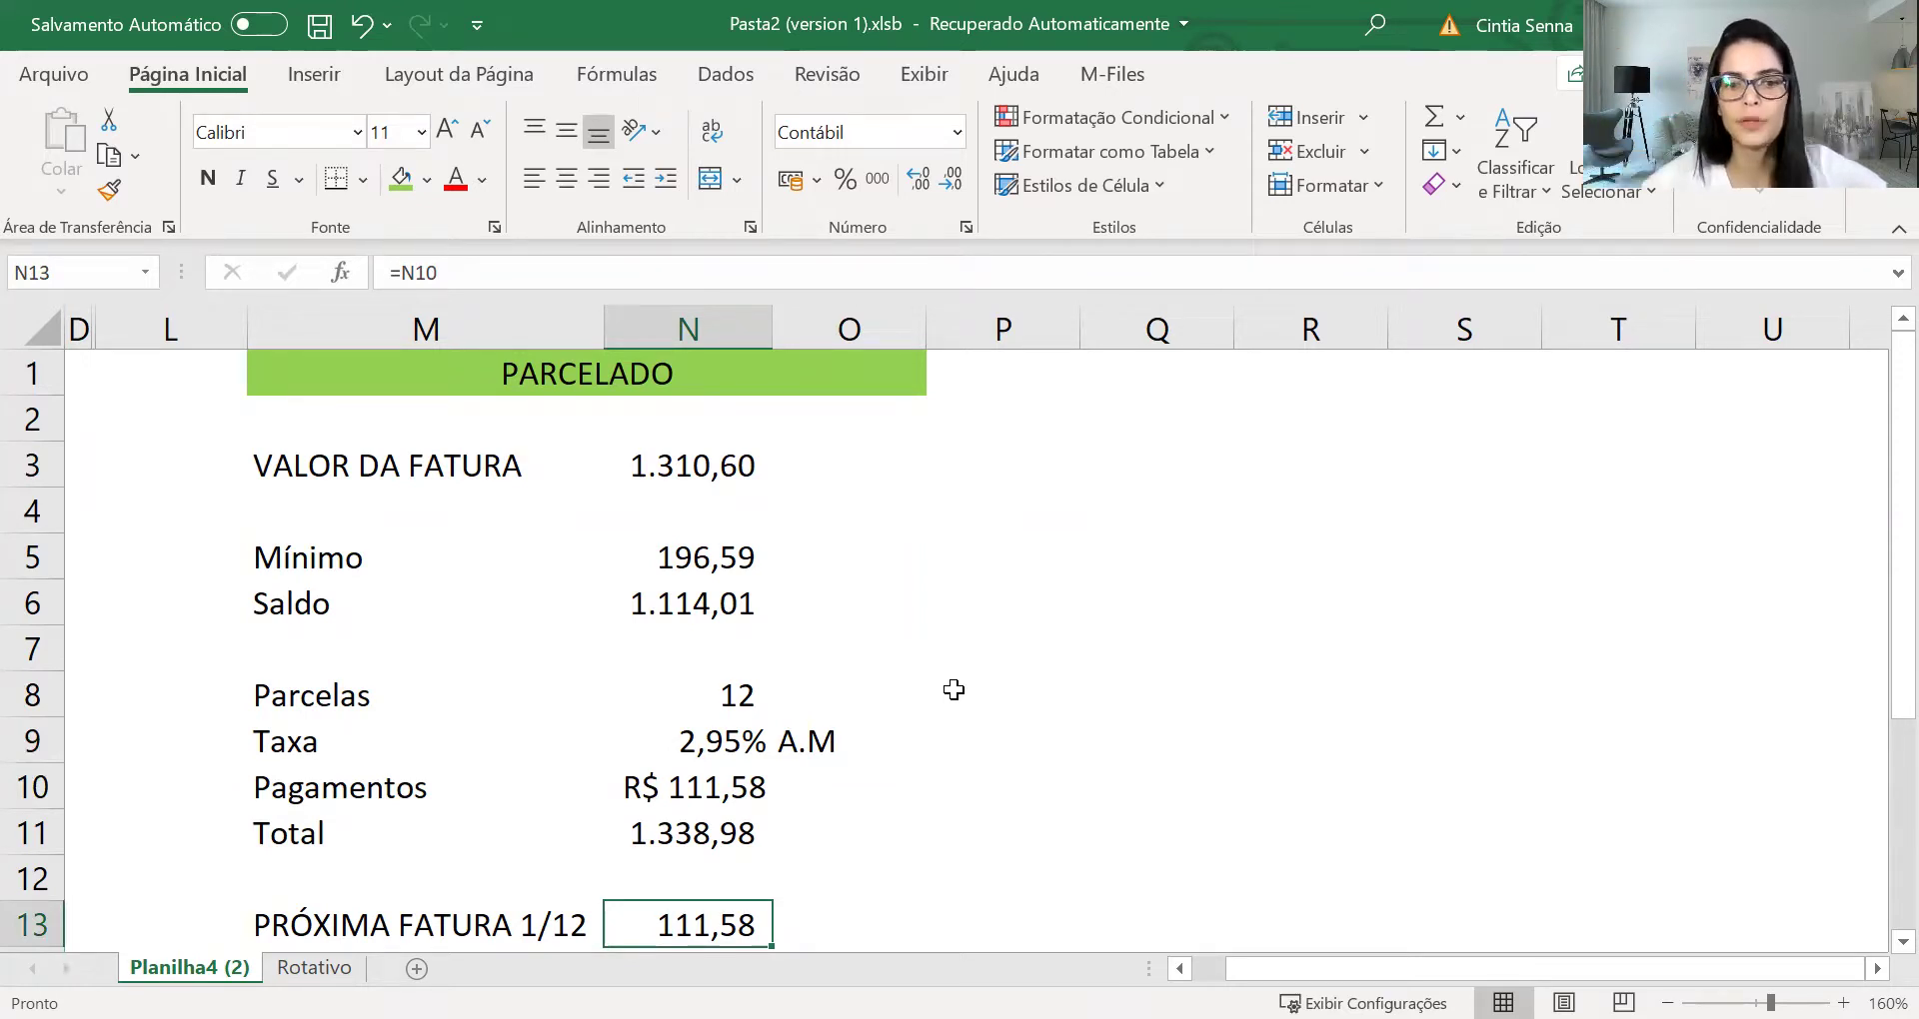
scroll(953, 690, "down", 1)
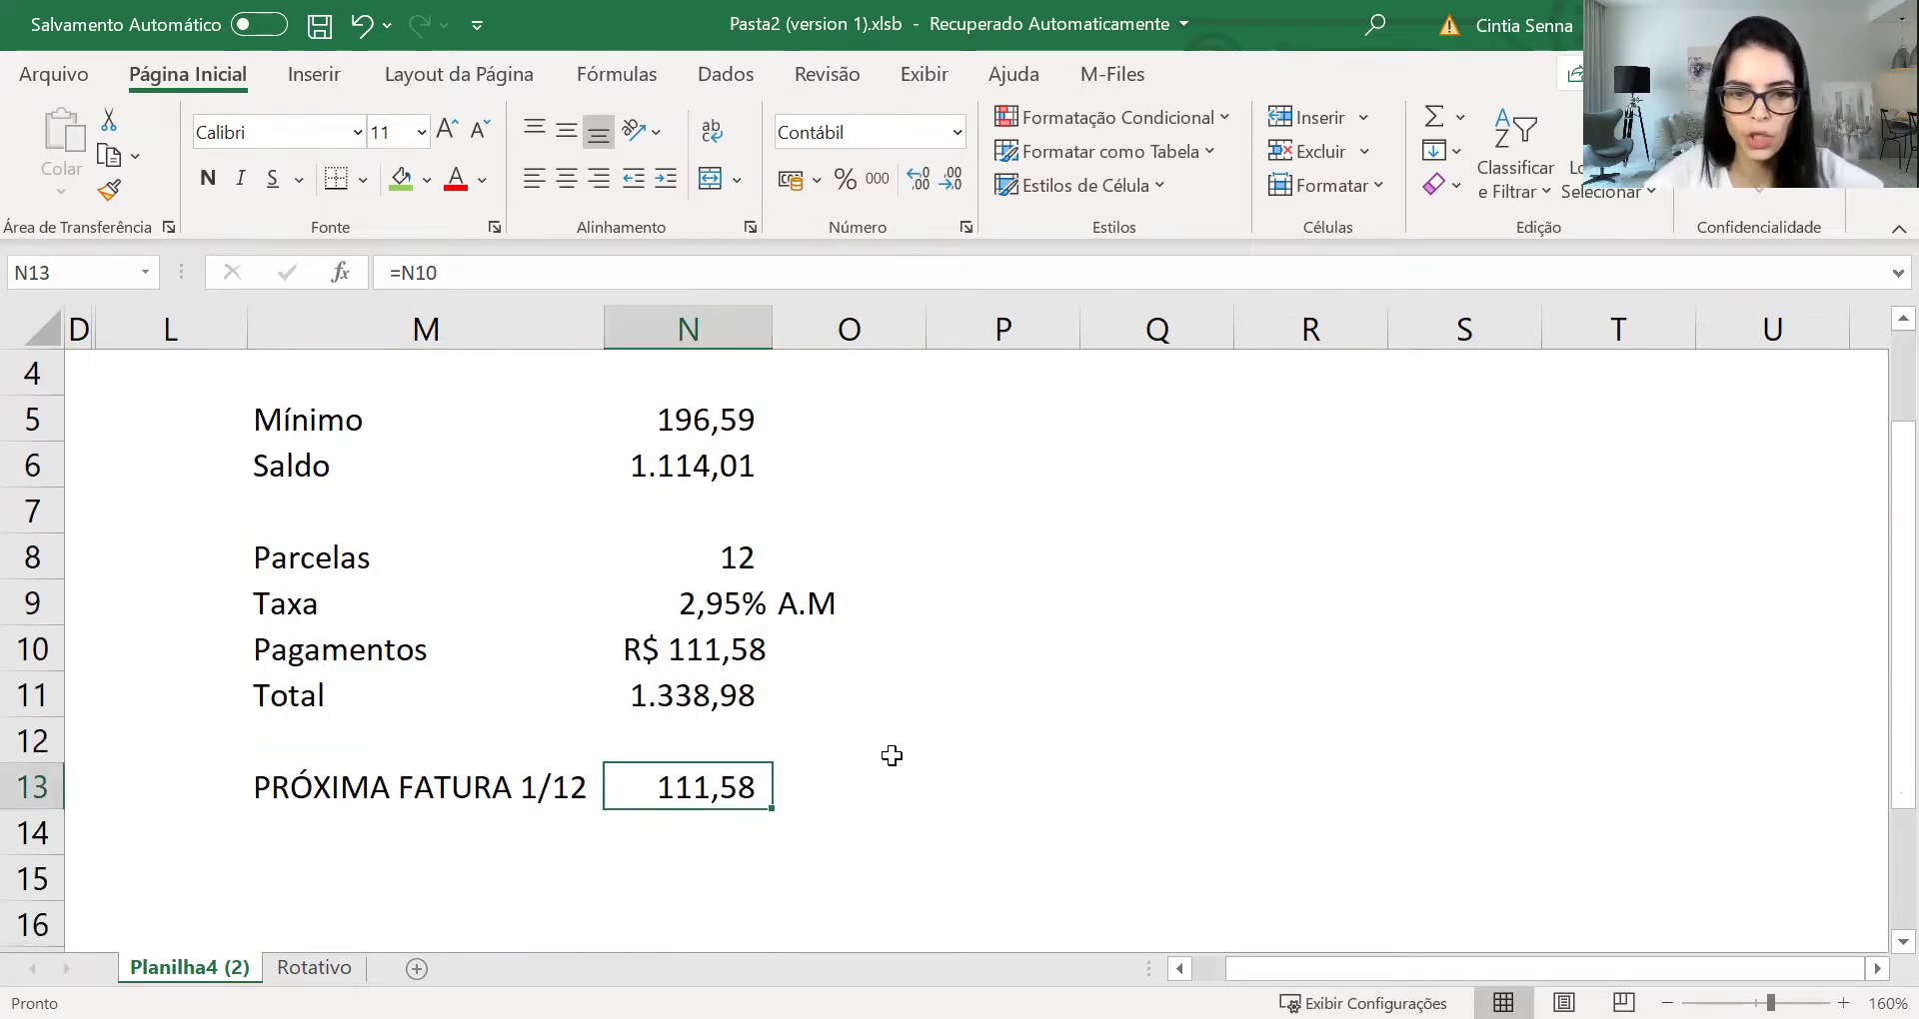
left_click(708, 845)
- Enter the formula =N11+N5 in cell N12 to add the minimum payment to the installment total
left_click(727, 740)
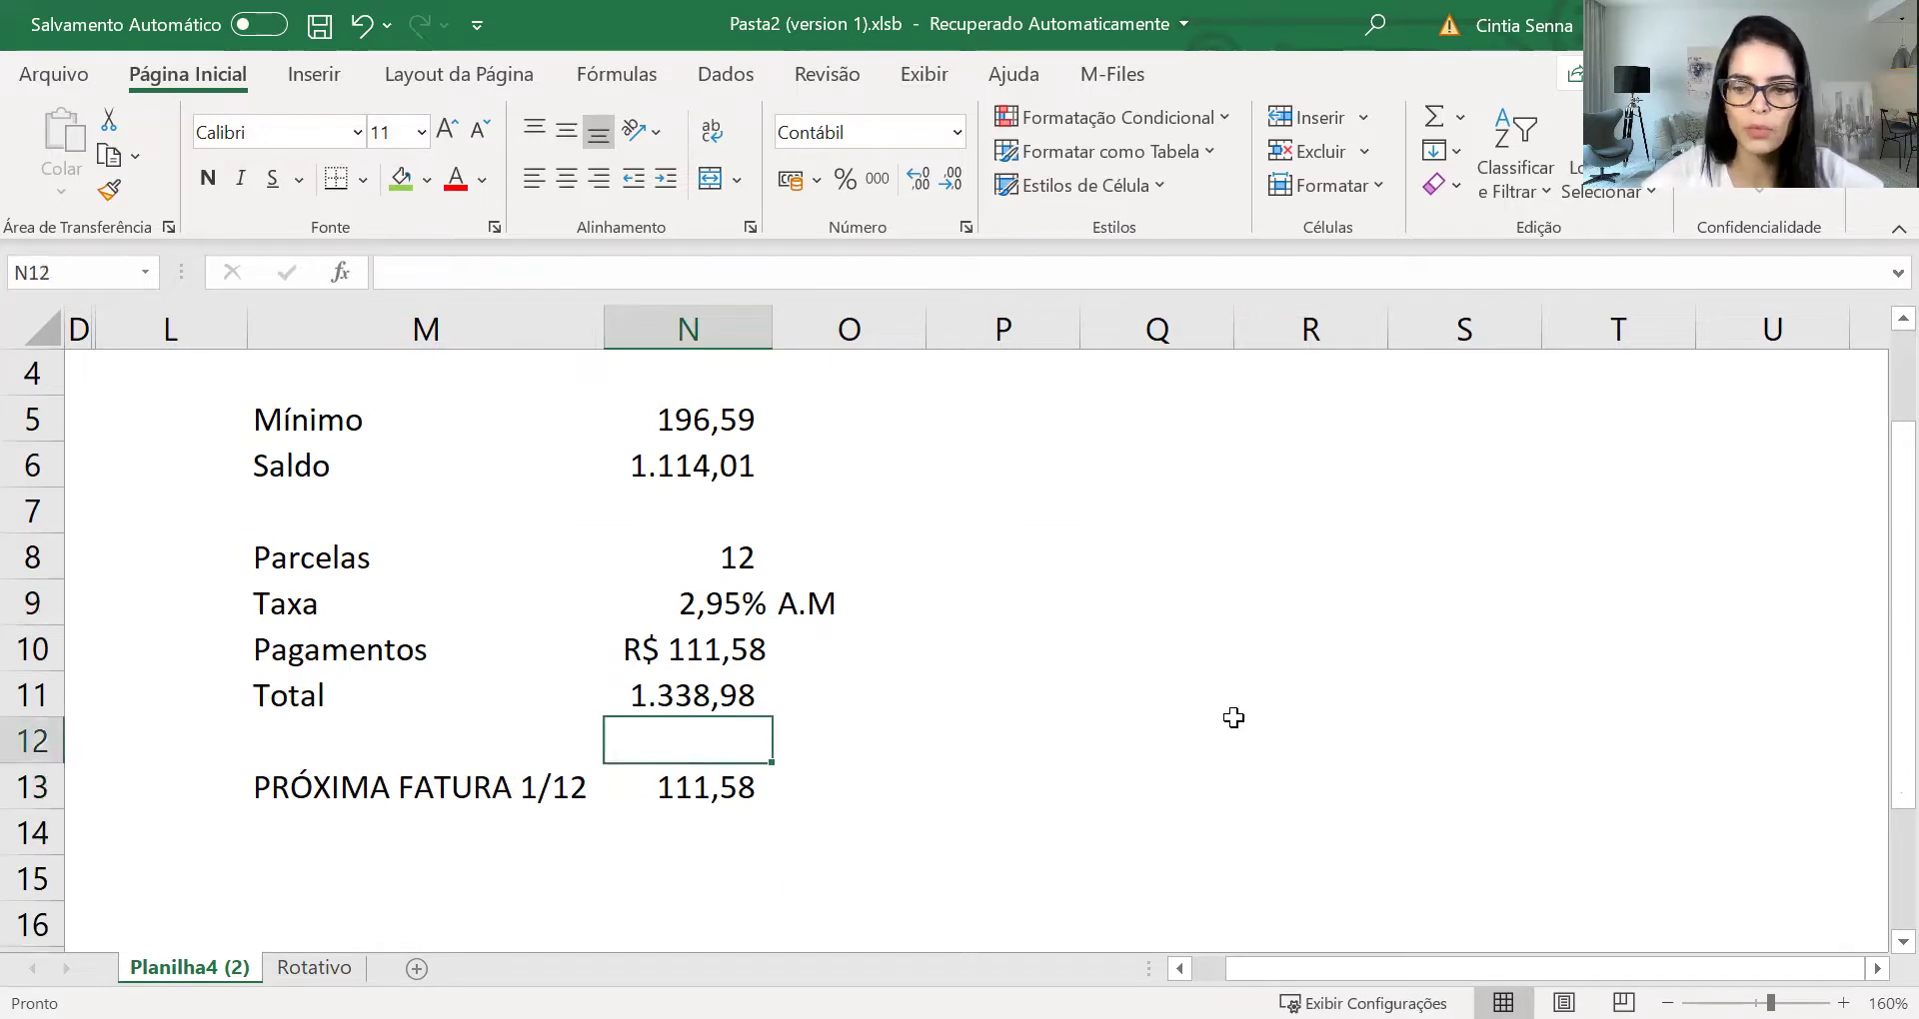
type("=")
key("Up")
type("+")
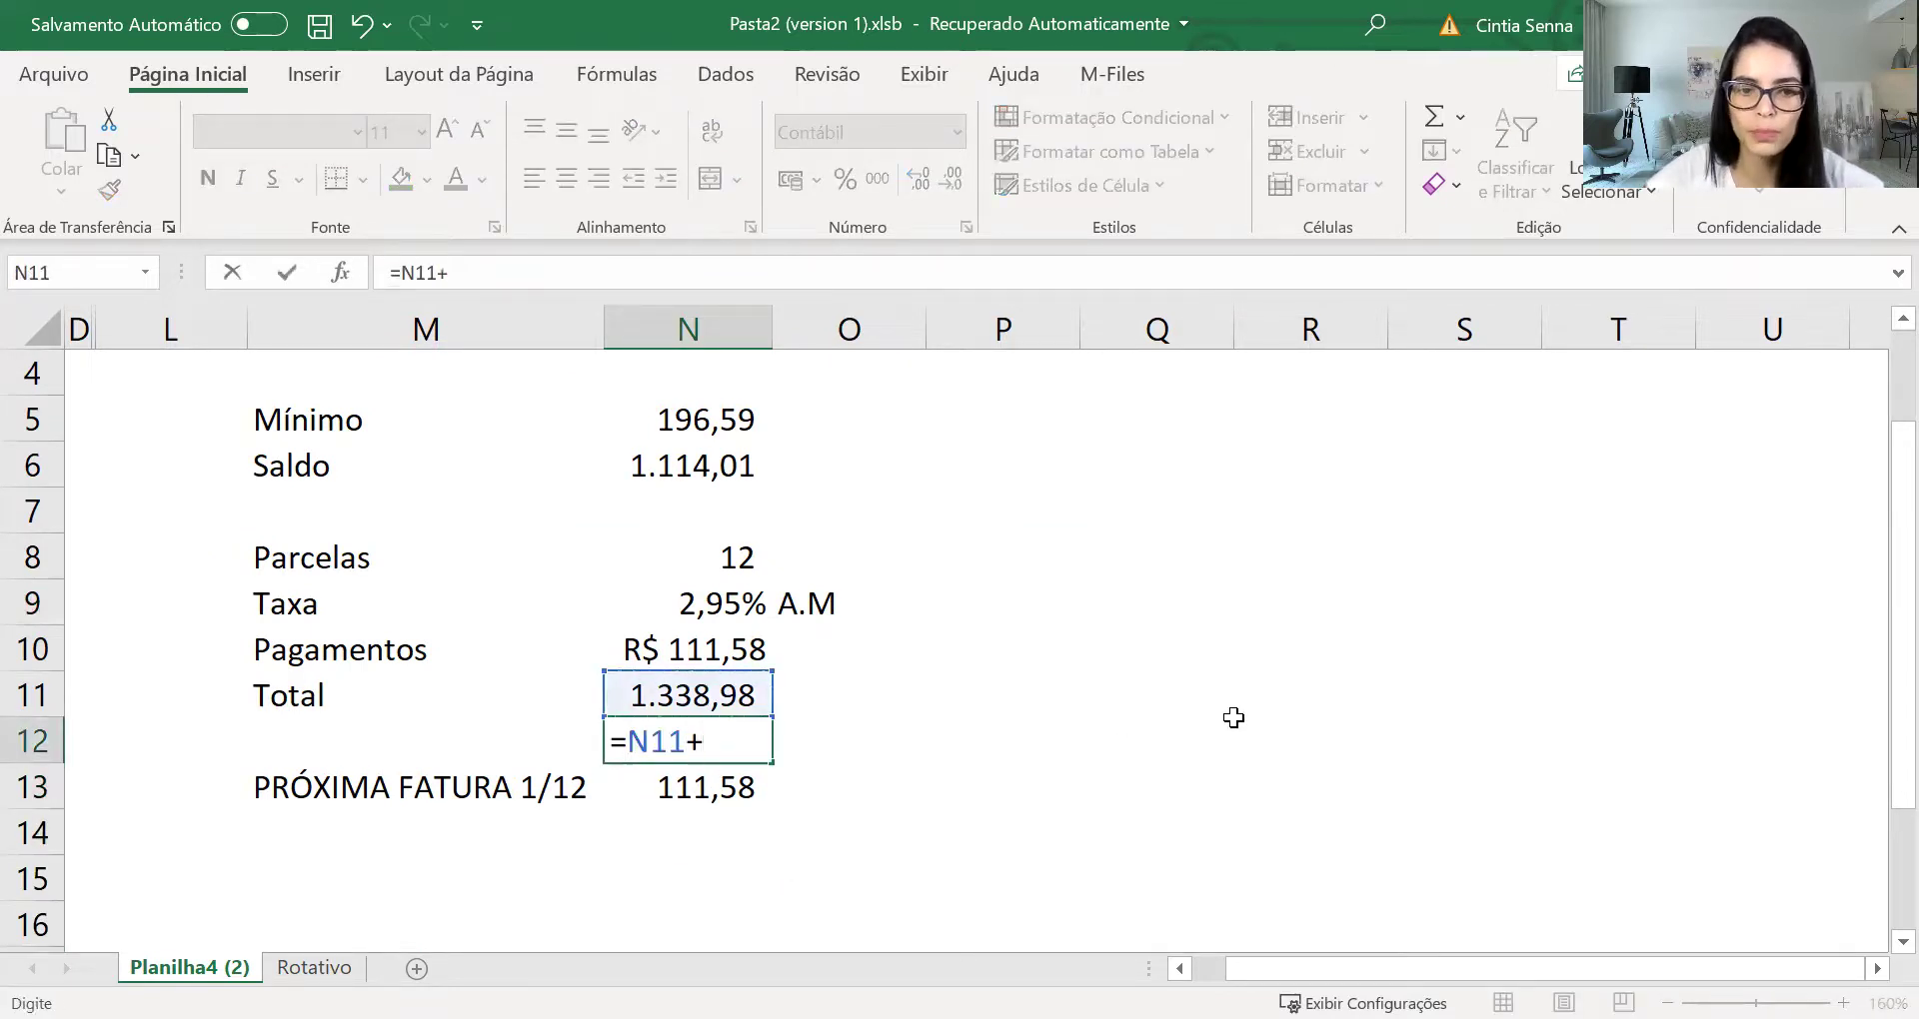
scroll(699, 560, "up", 1)
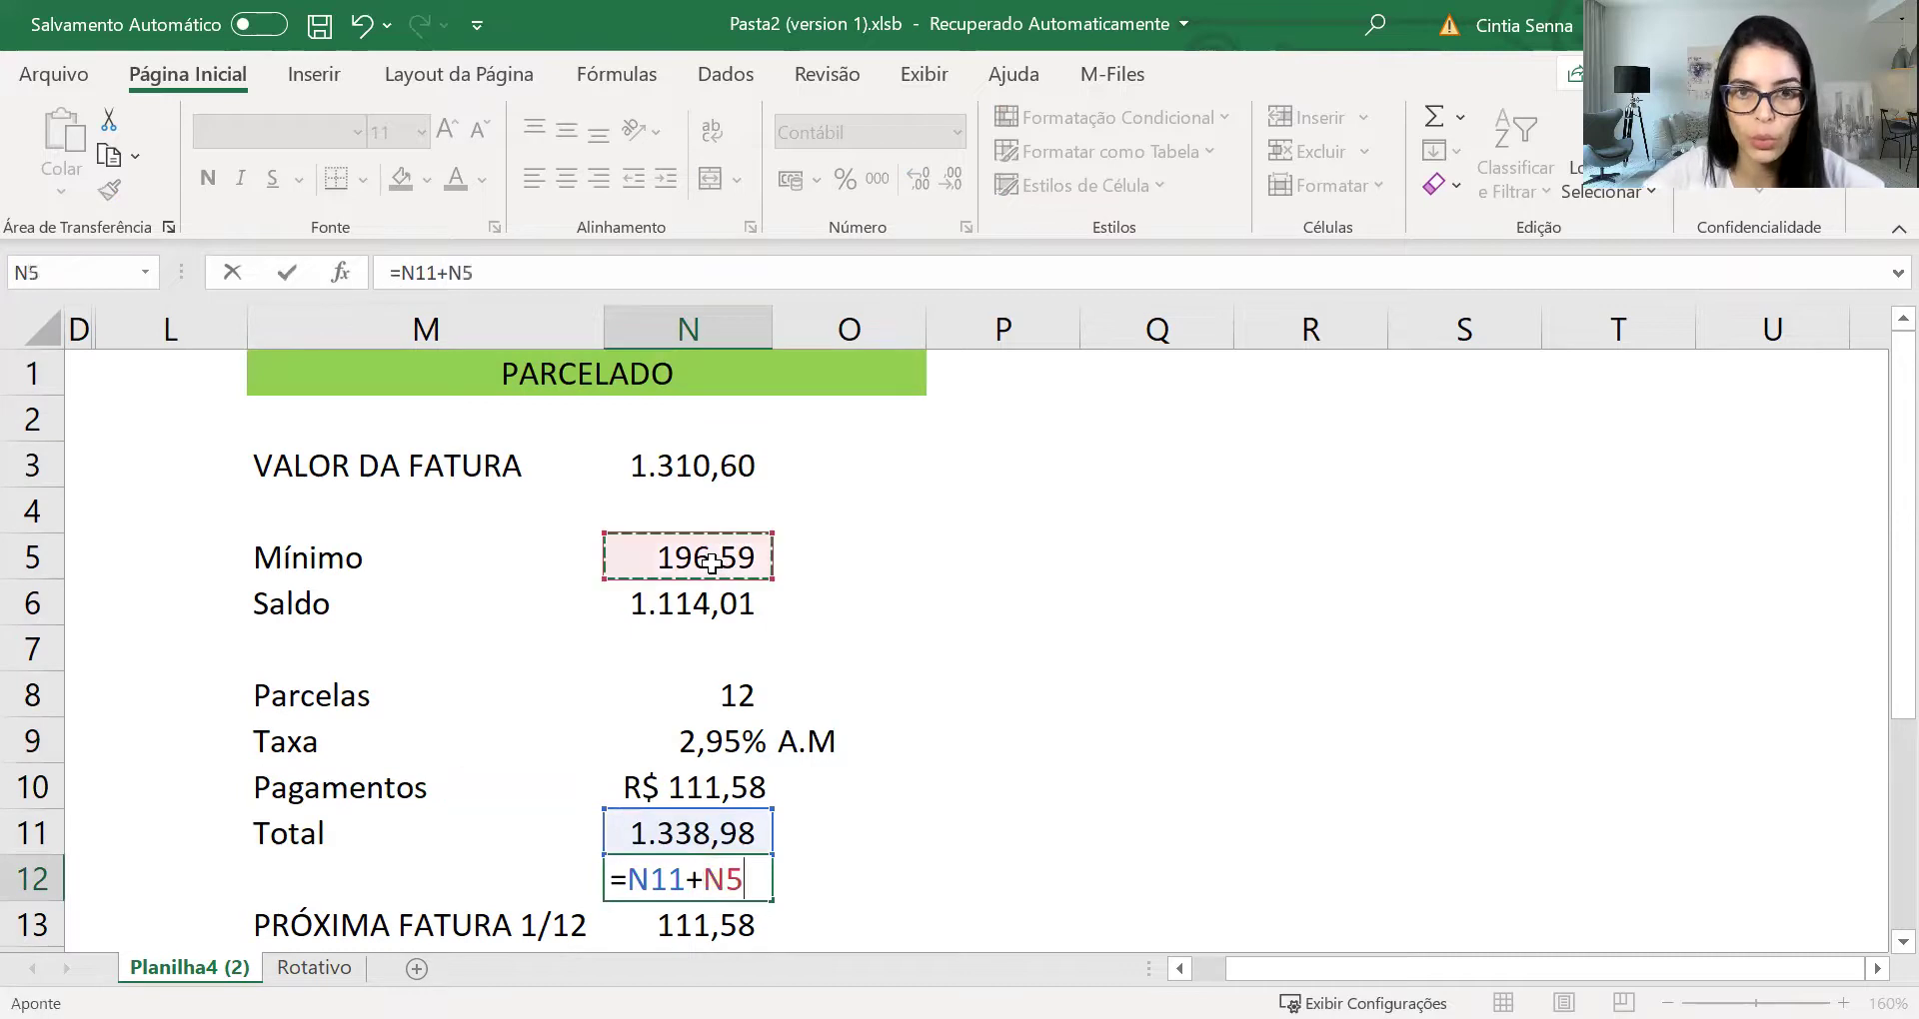
key("Return")
- Move the PRÓXIMA FATURA 1/12 label and its amount down one row to M14:N14
key("Up")
key("Down")
key("Left")
key("shift+Right")
key("ctrl+x")
key("Down")
key("Return")
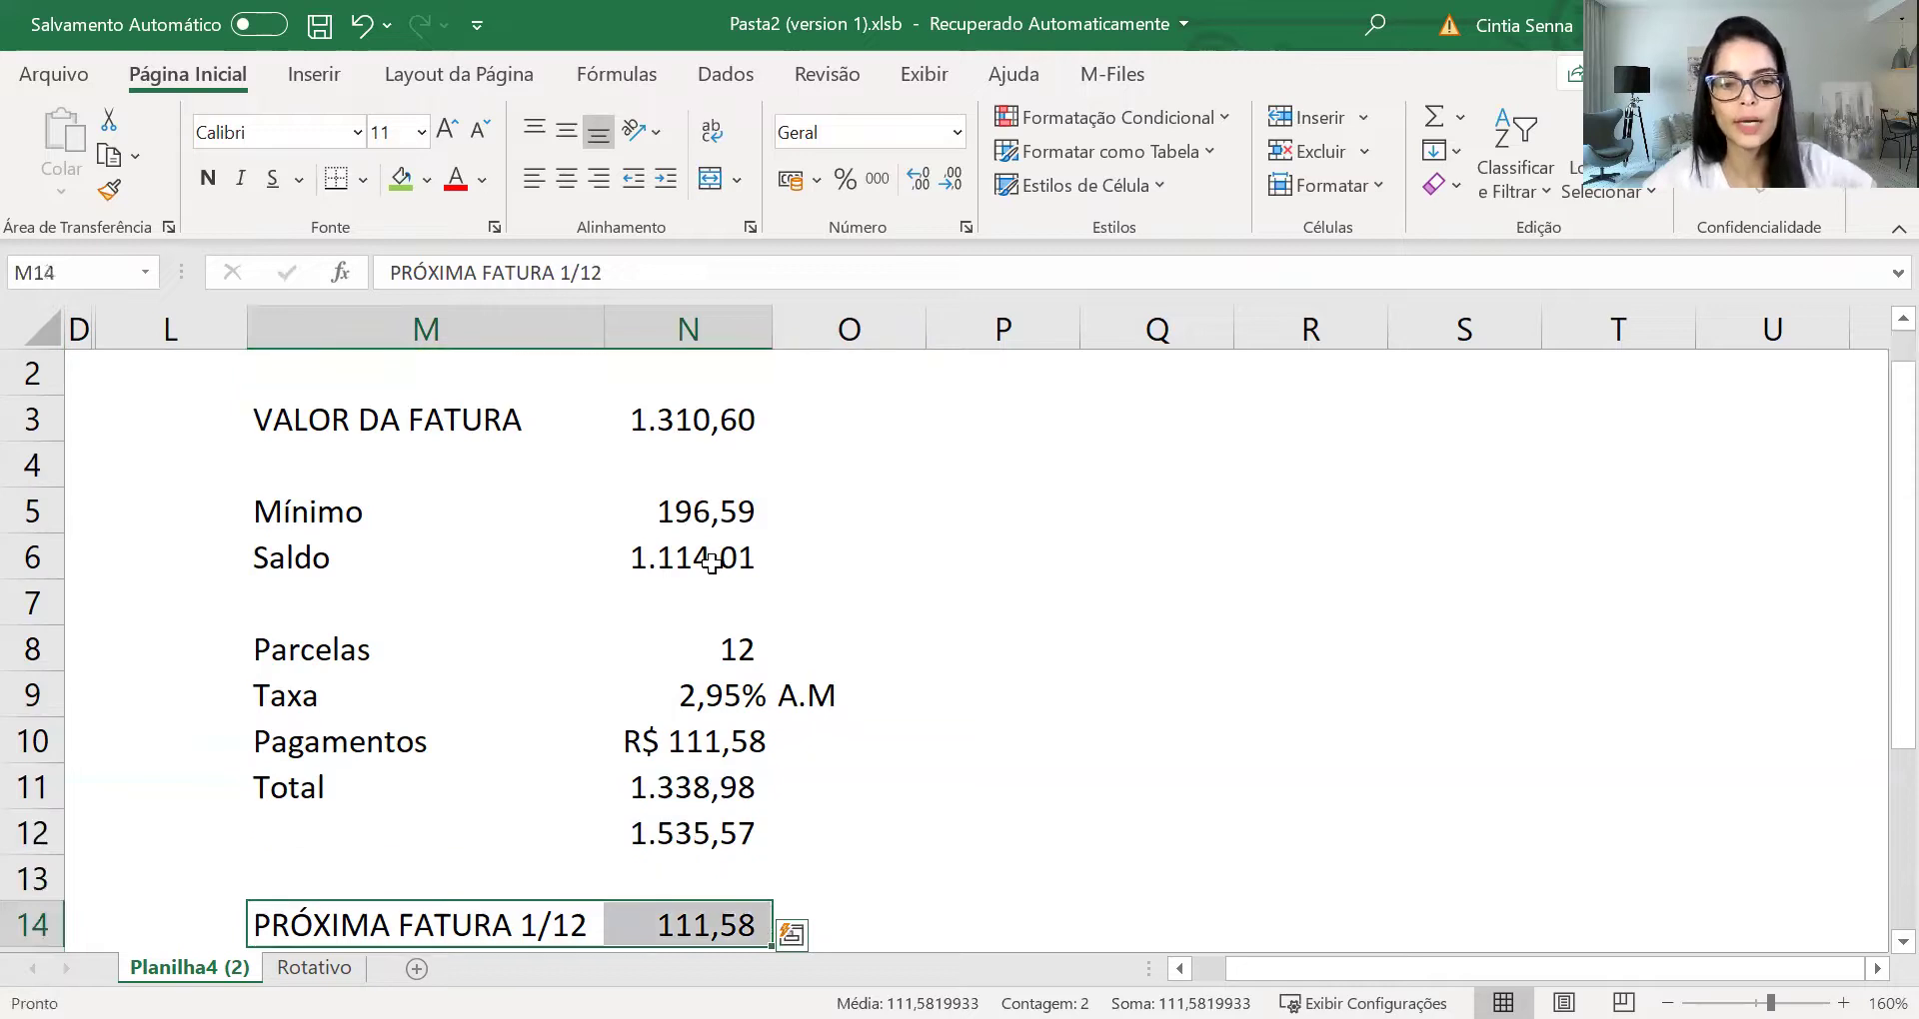
- Make the grand total in cell N12 bold
left_click(648, 849)
scroll(669, 699, "up", 1)
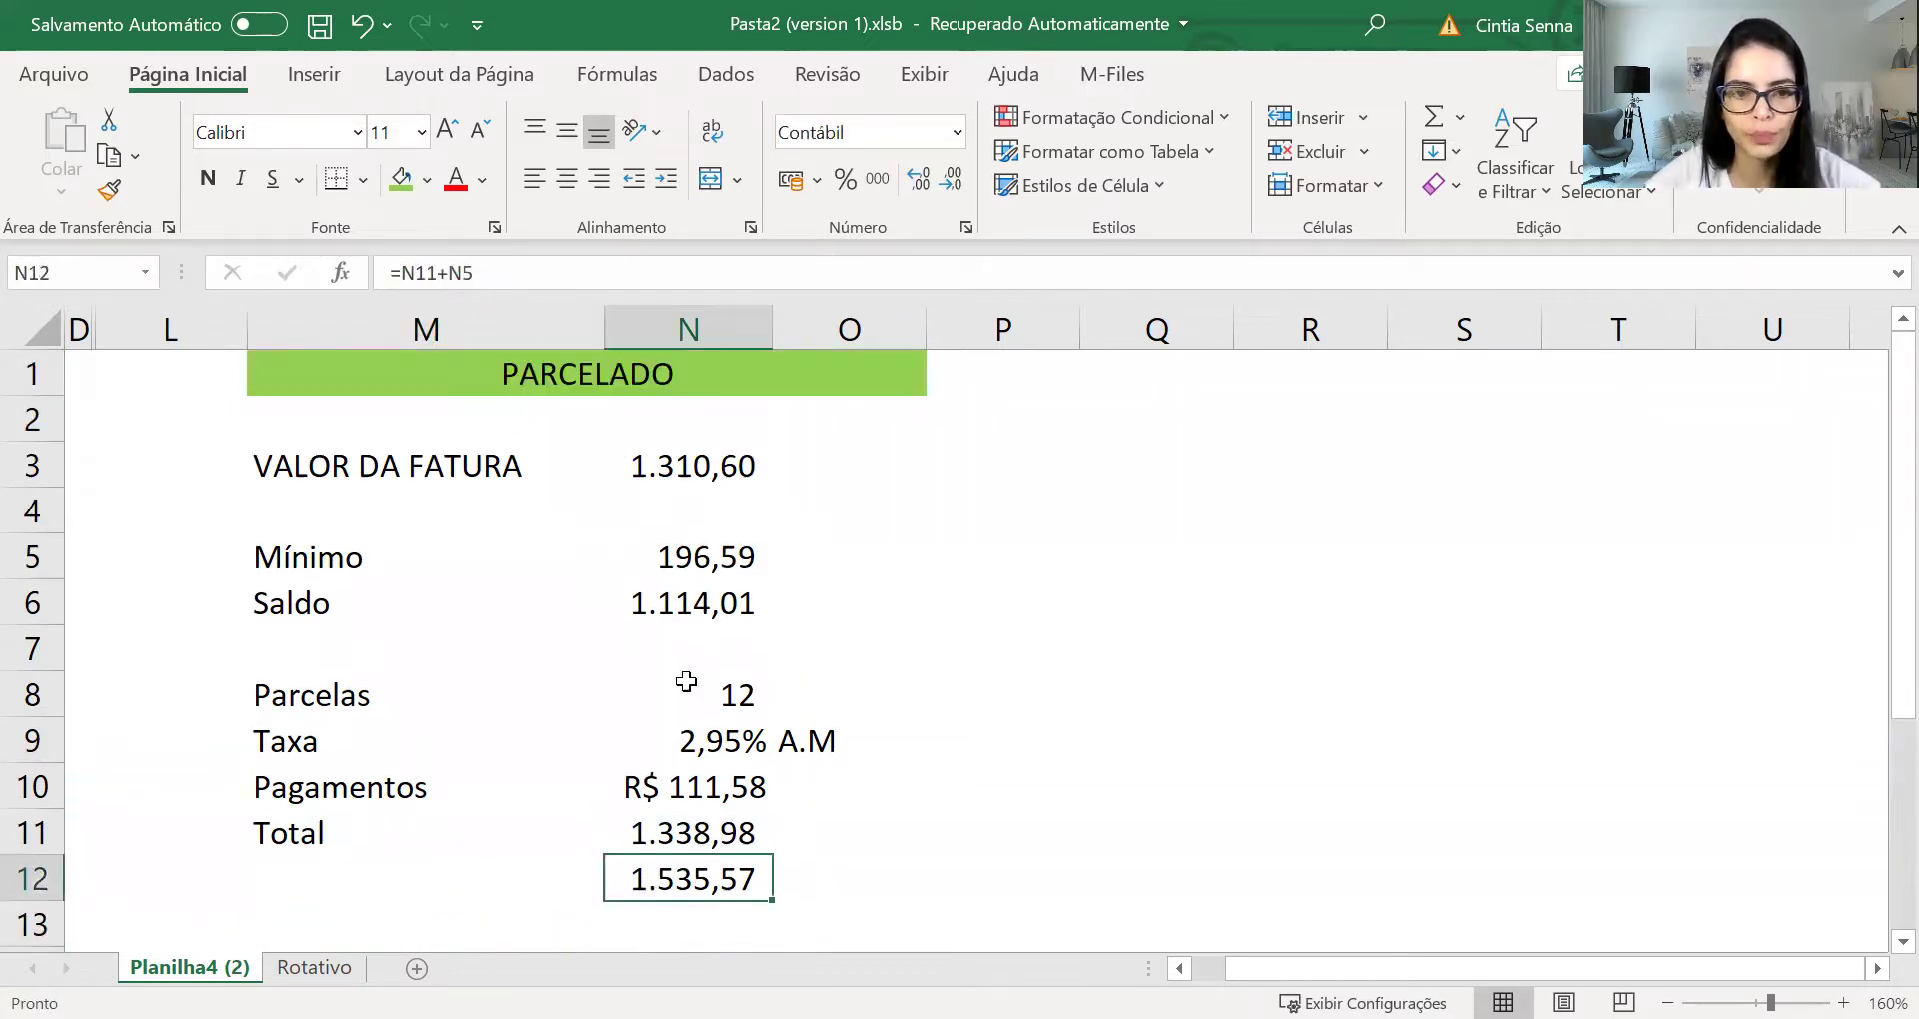
left_click(208, 178)
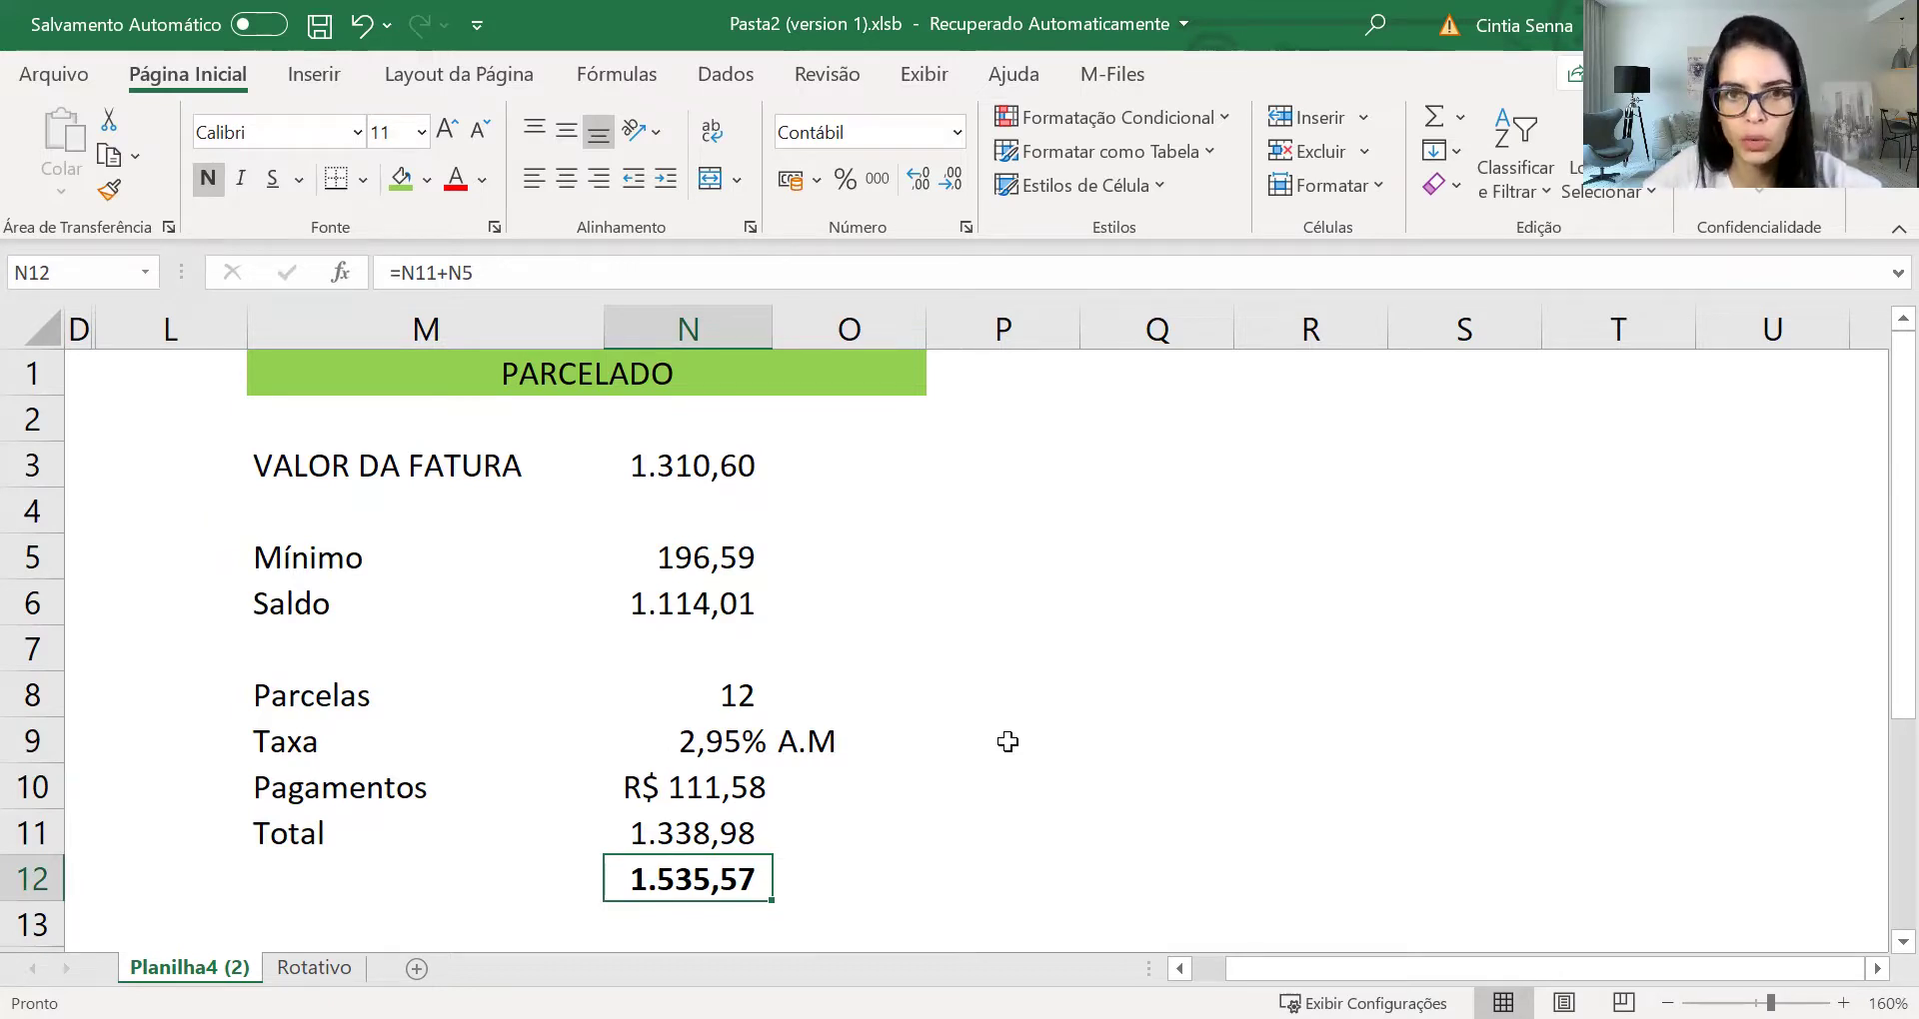
- Highlight the Taxa percentage in cell N9 with a yellow fill
left_click_drag(644, 740, 740, 747)
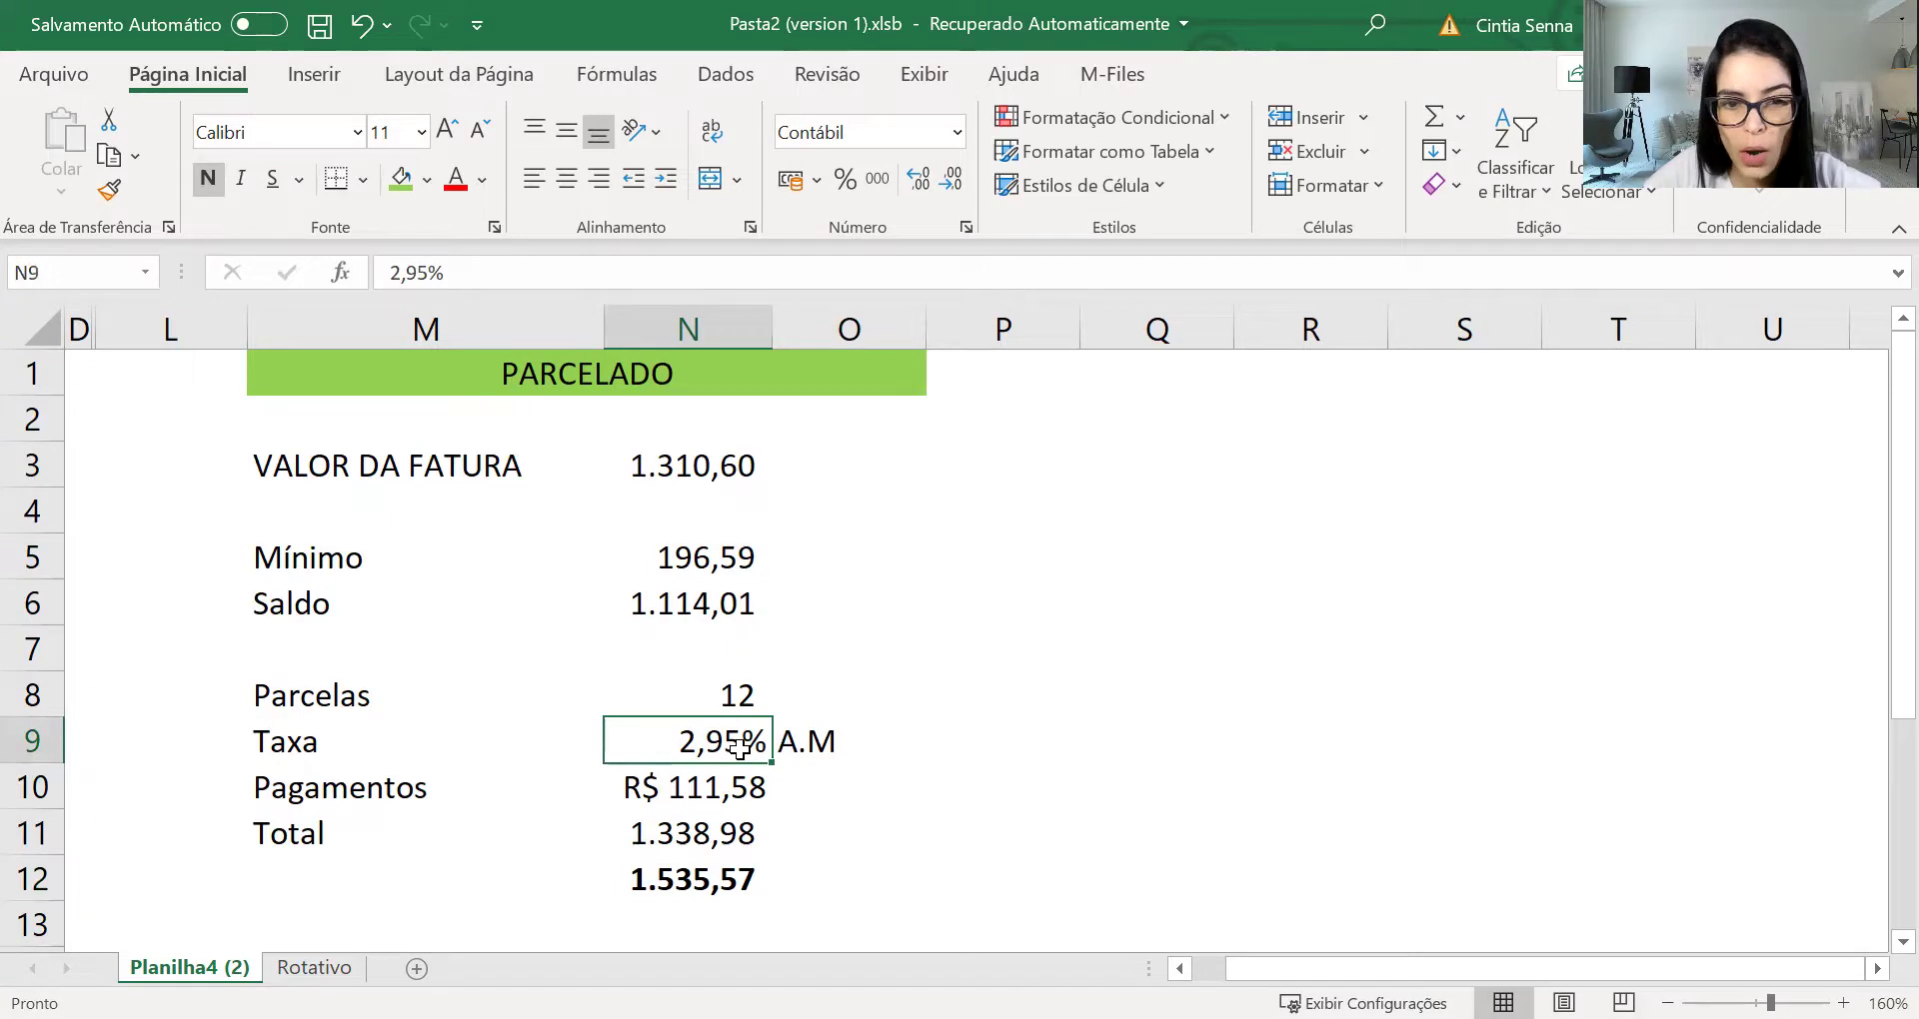
left_click(427, 180)
left_click(481, 465)
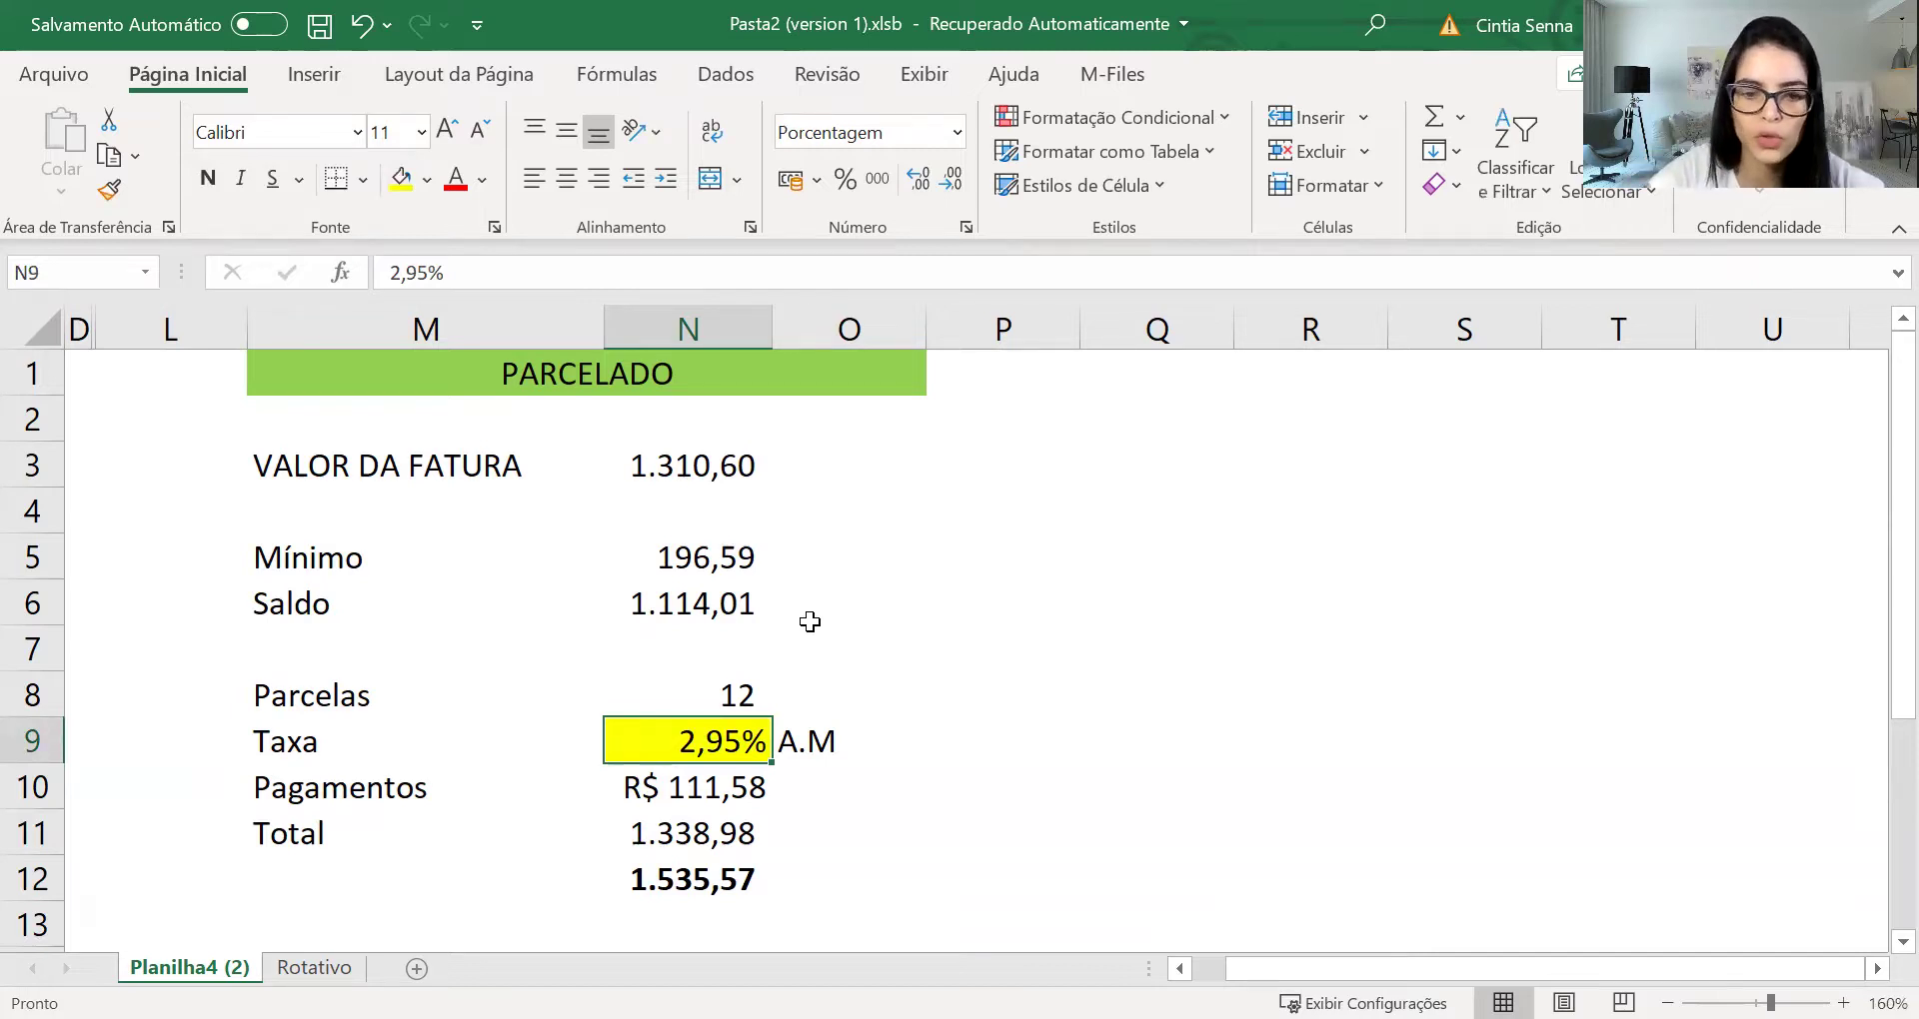
- Set the monthly rate in cell N9 to 8% and check the recalculated grand total in N12
type("8")
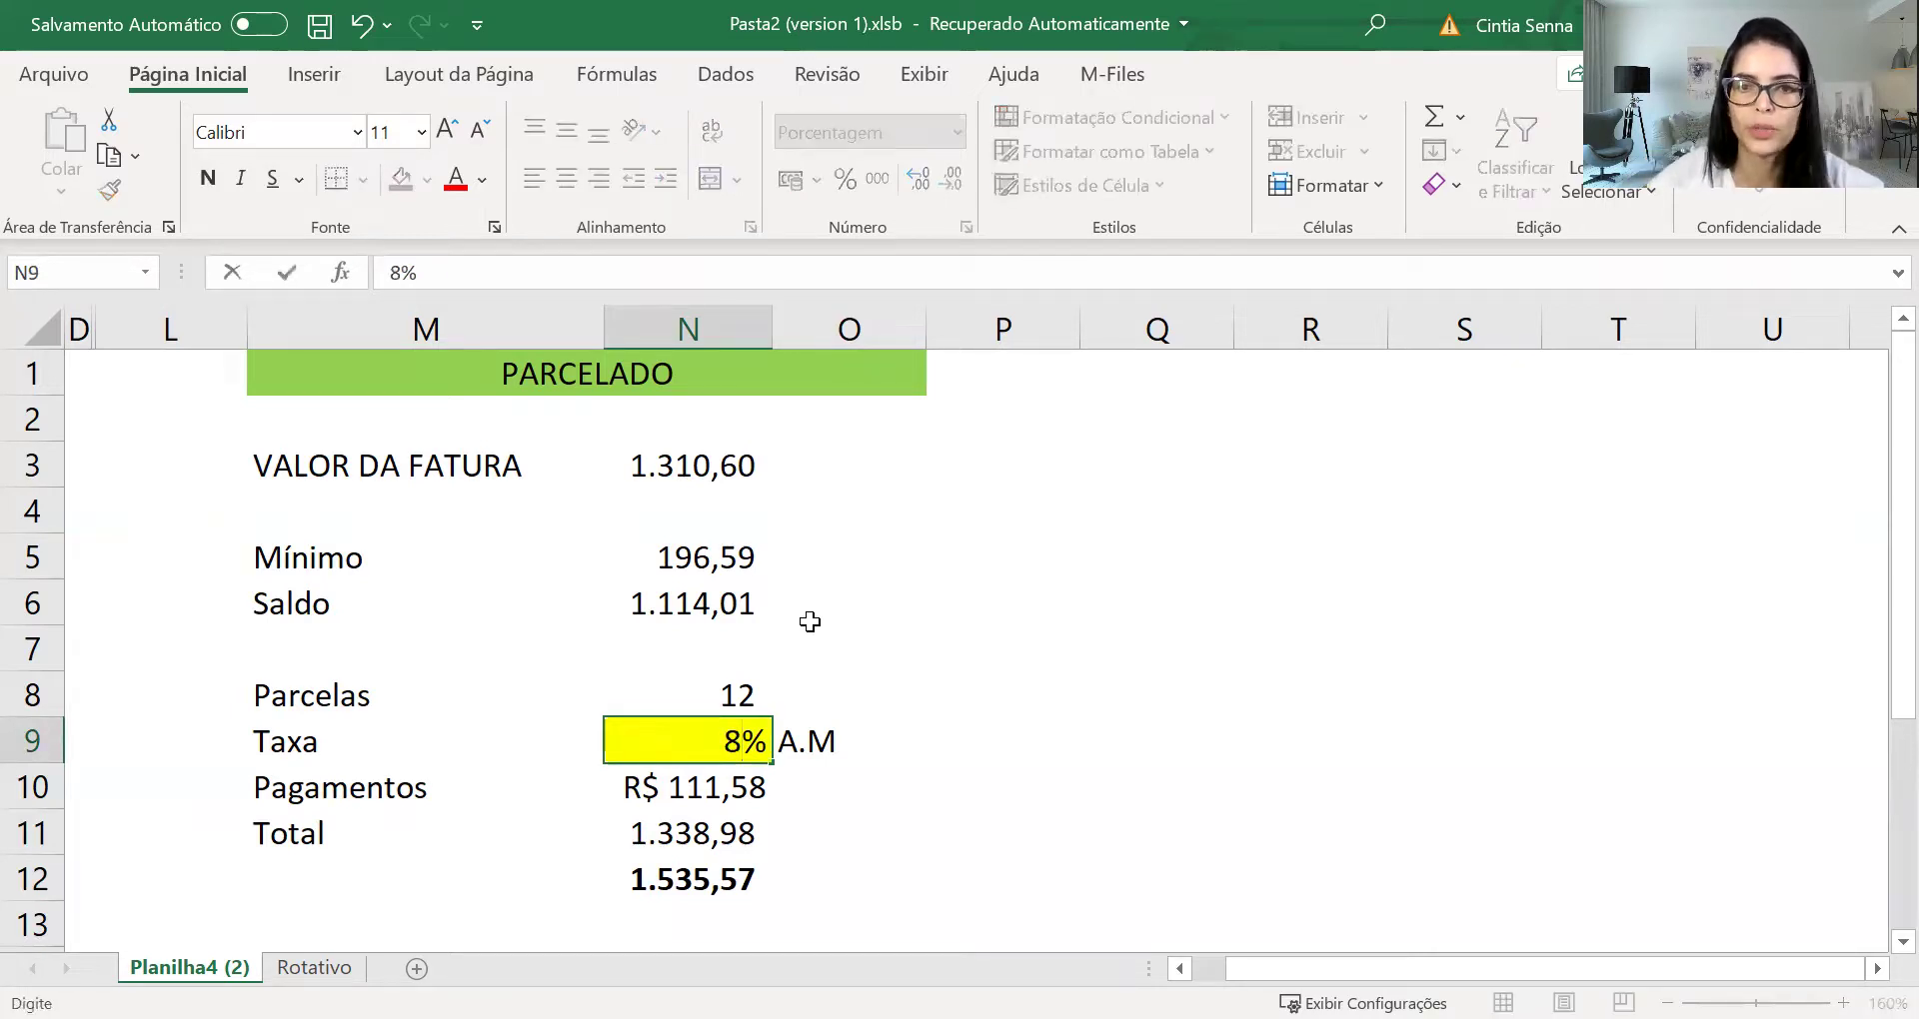
key("Return")
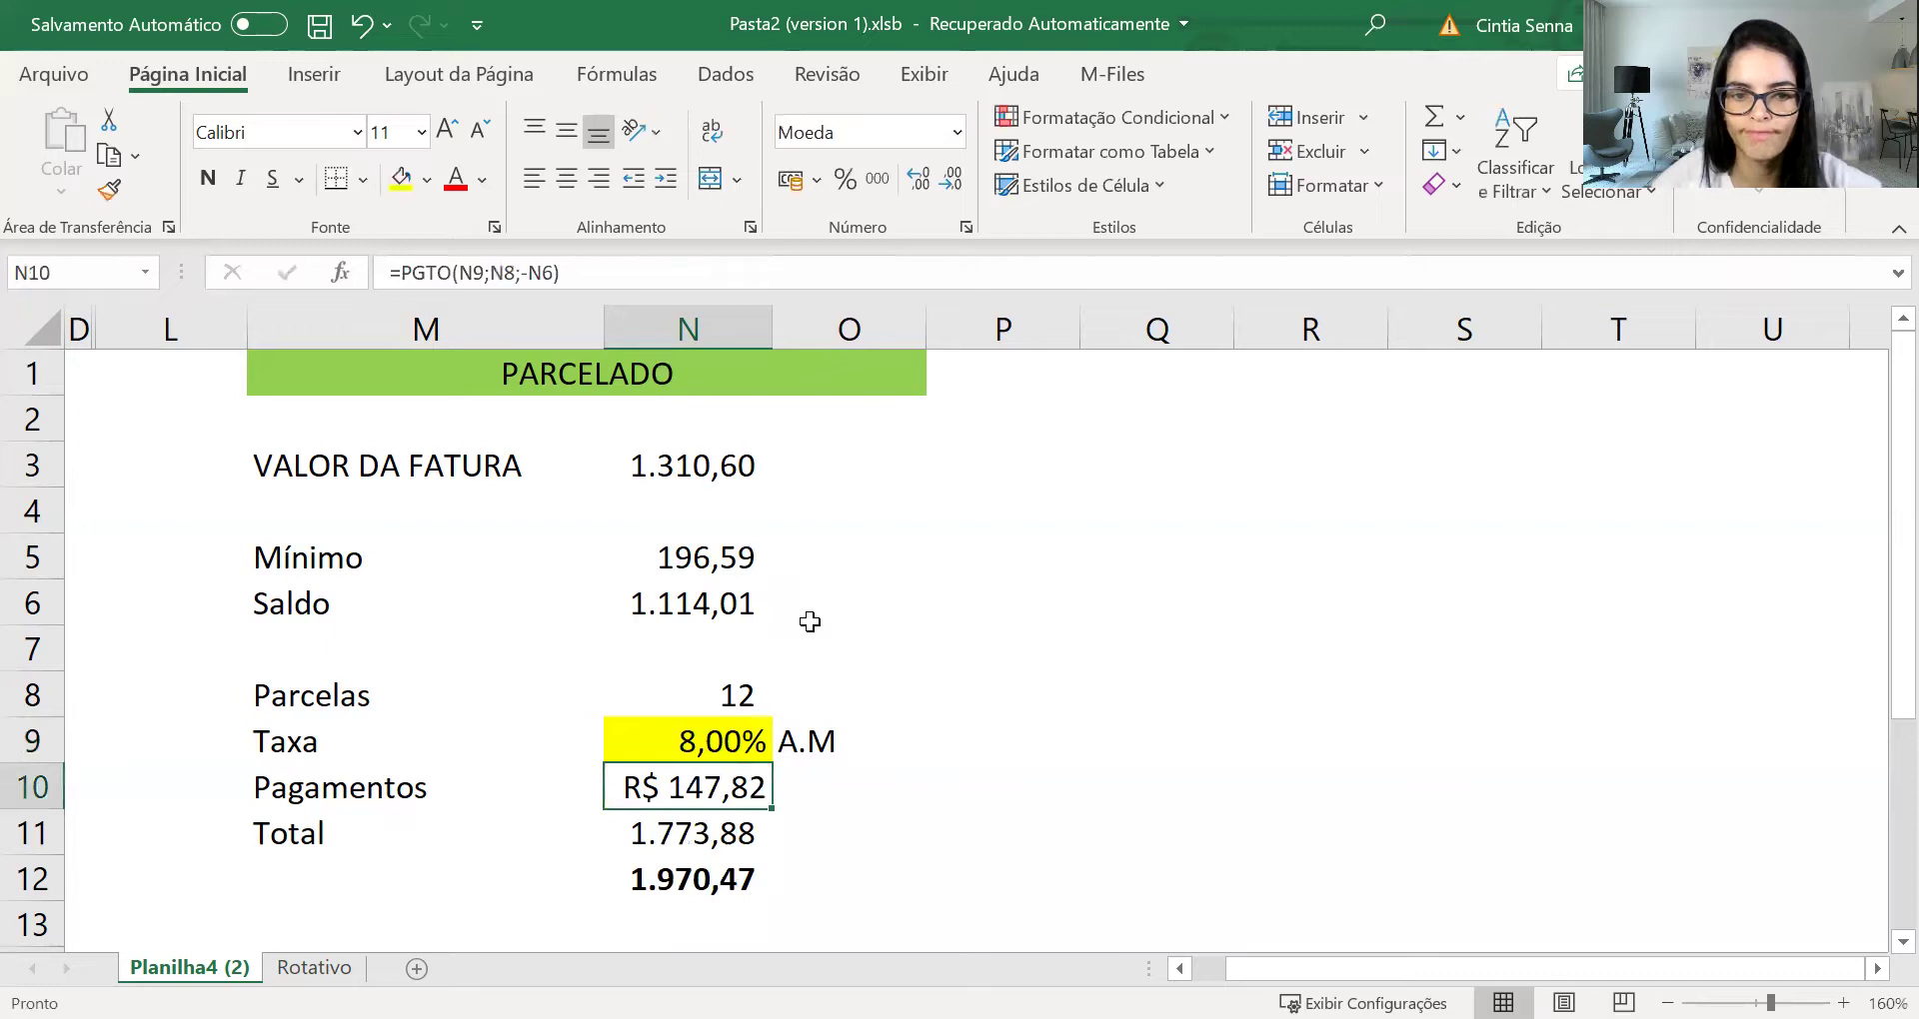
key("Down")
key("Down")
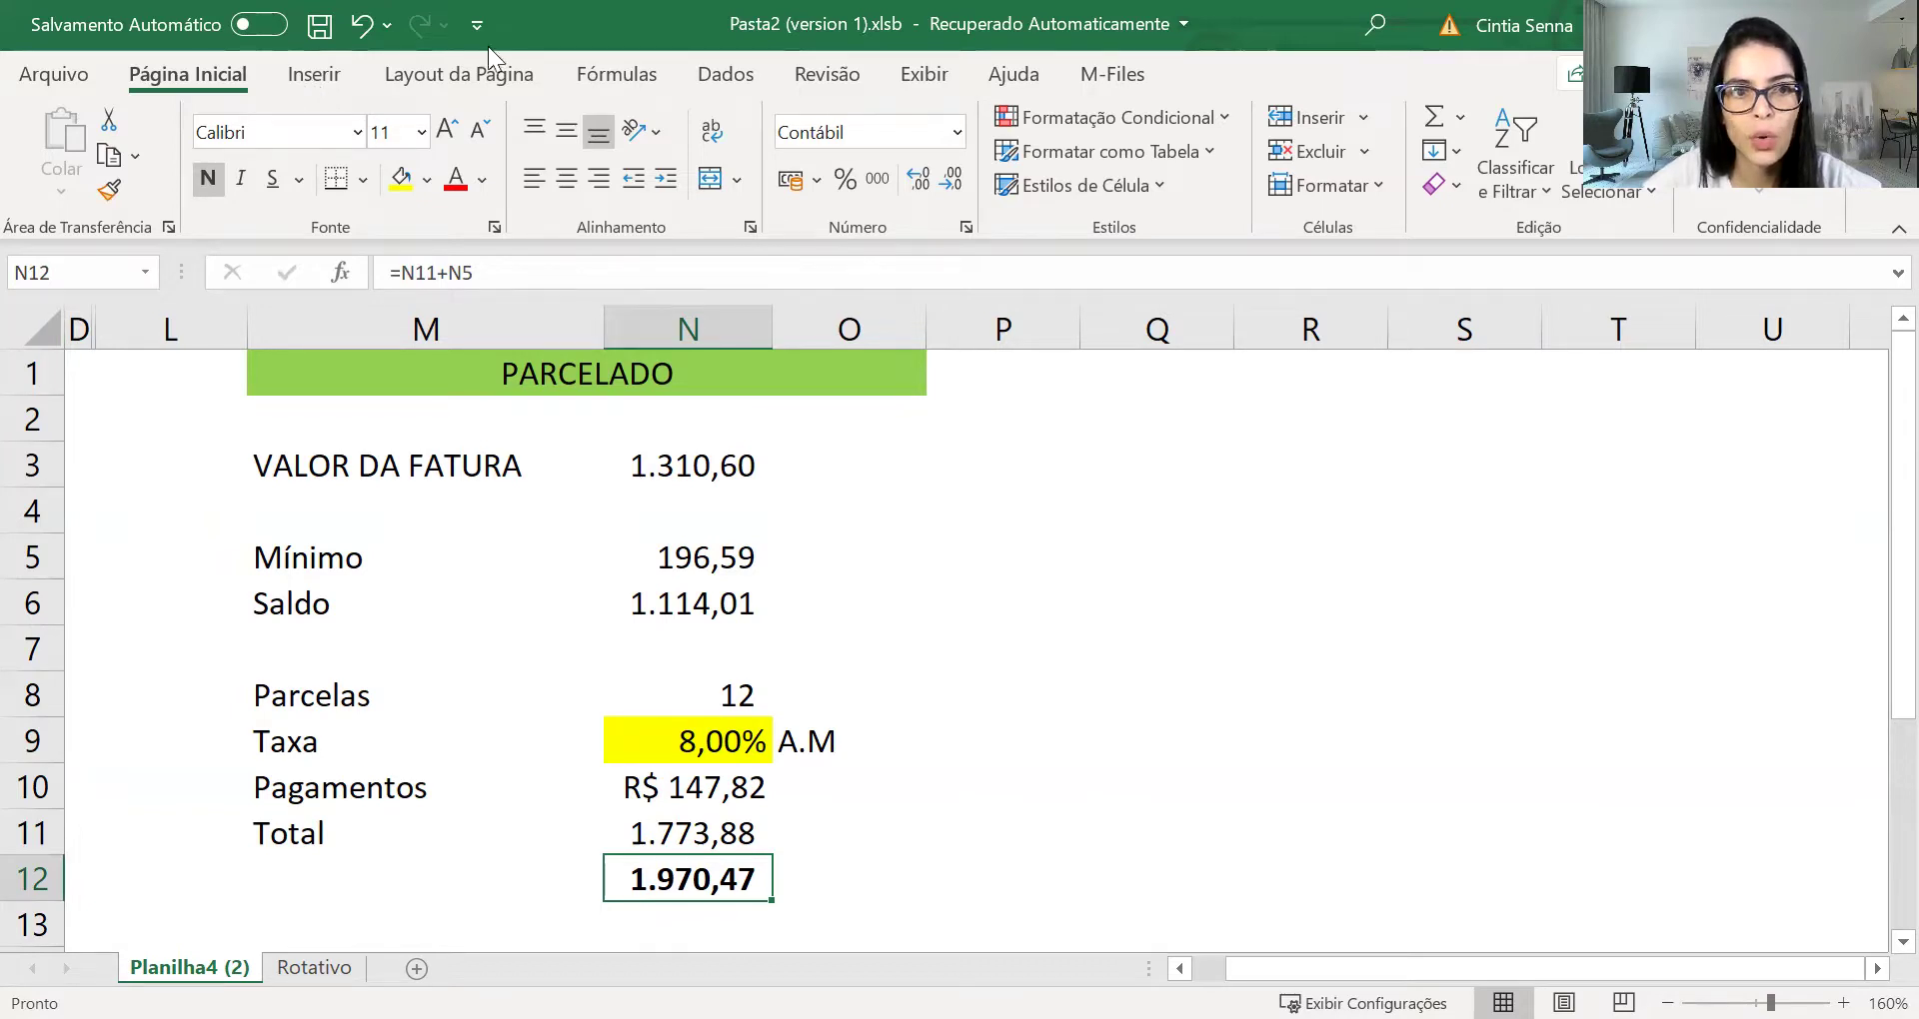
- Undo the last change to the monthly rate in cell N9
left_click(360, 30)
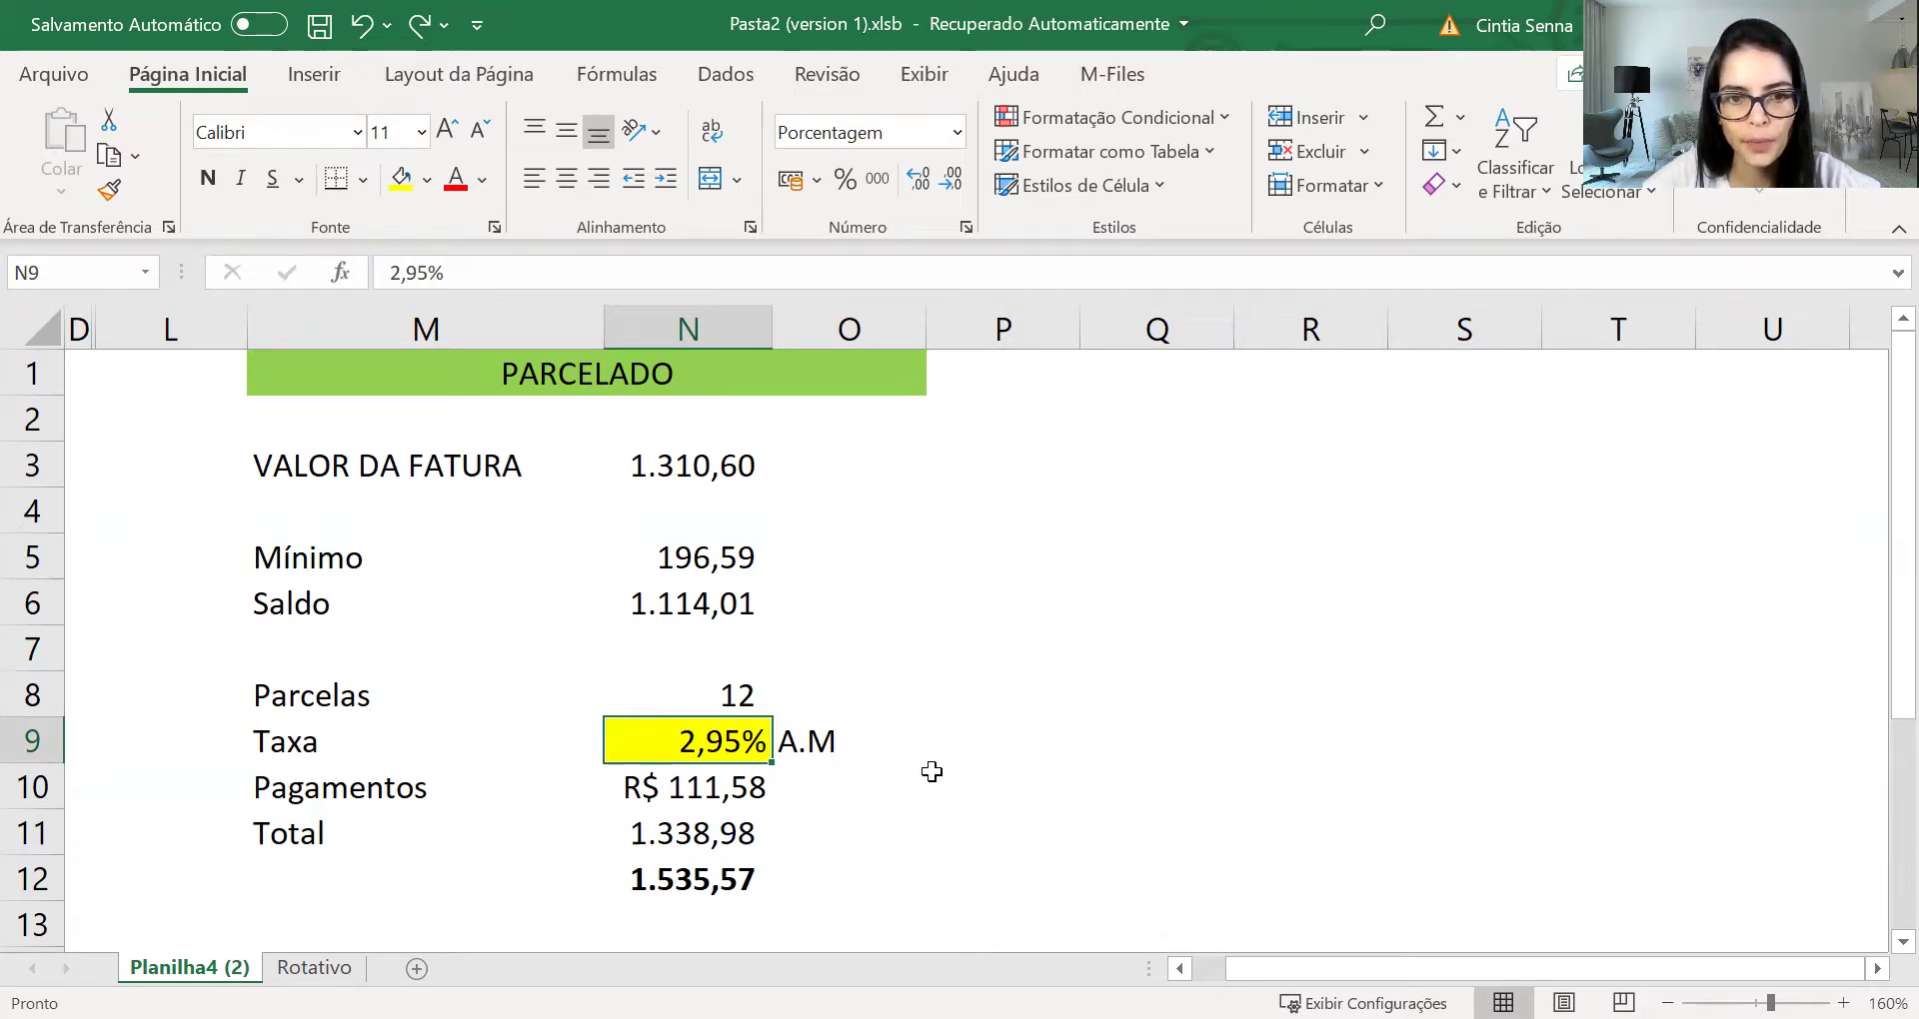
left_click(811, 706)
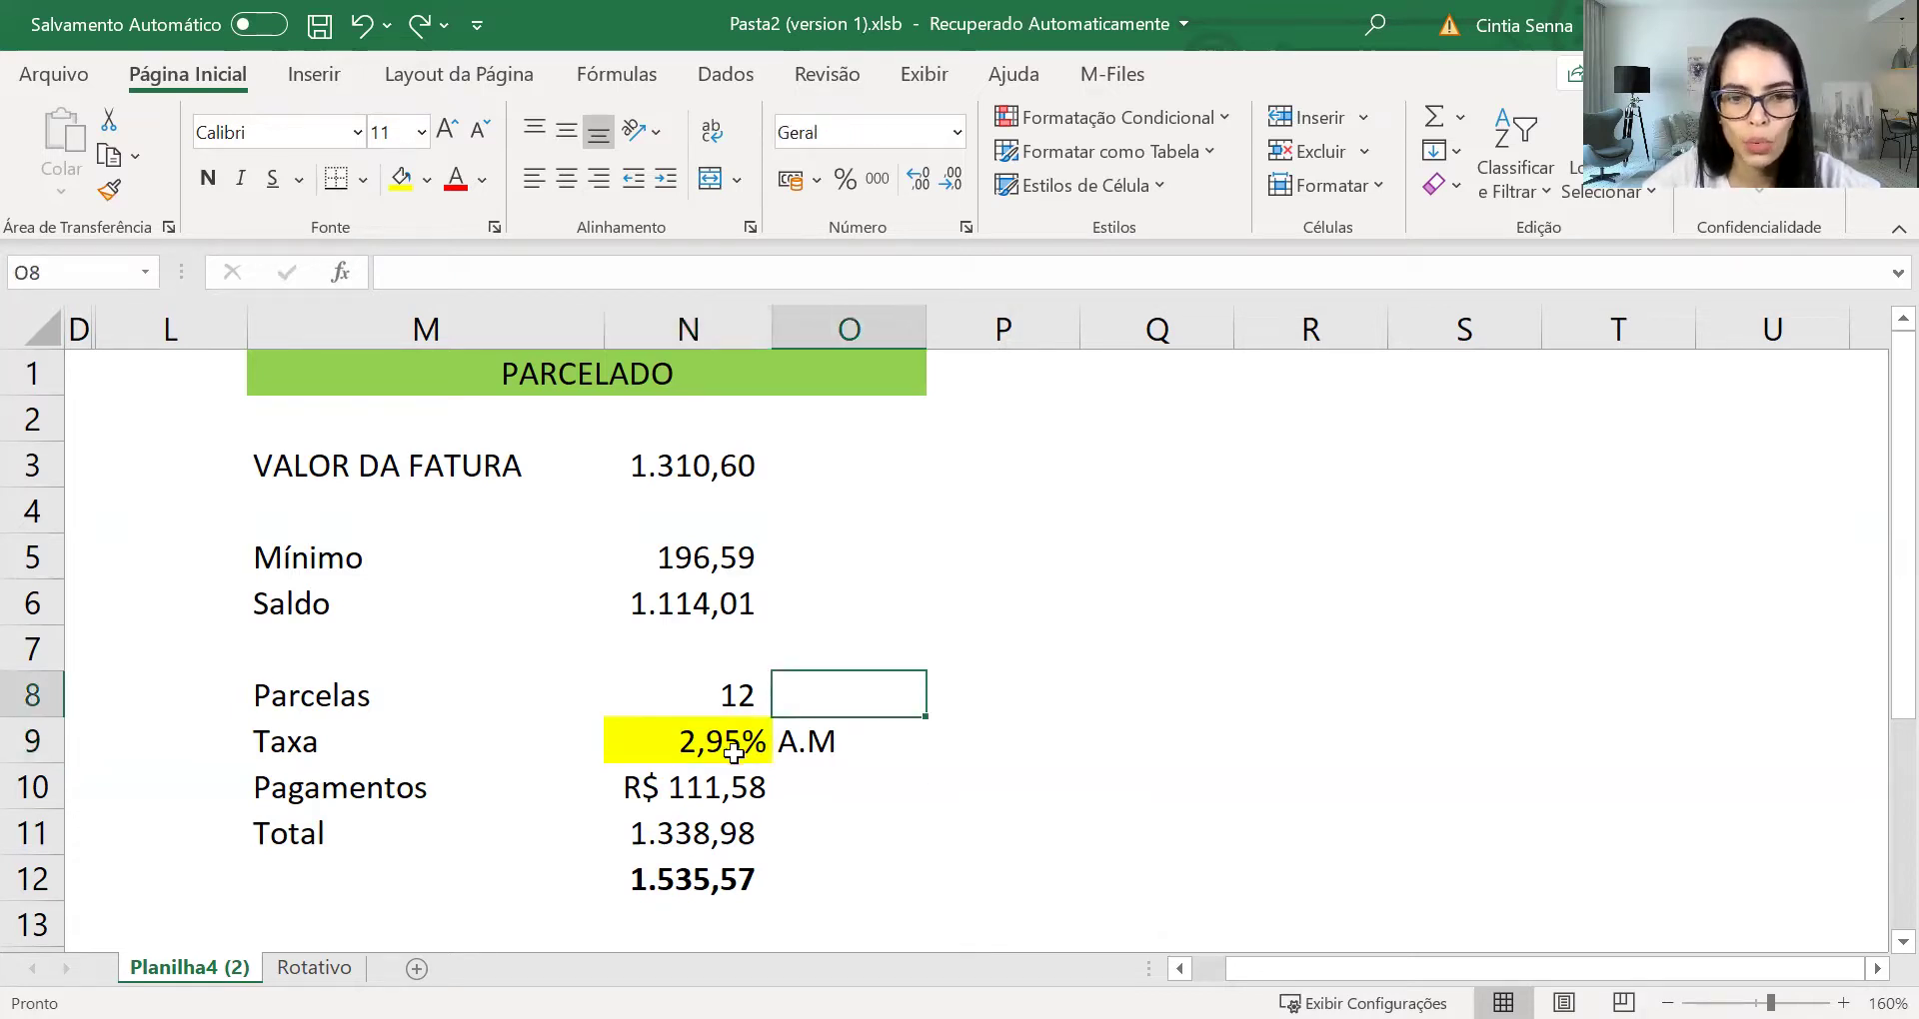
- Add a GASTO row below PRÓXIMA FATURA 1/12, with the label in M15 and 1.000,00 in N15
scroll(733, 750, "down", 1)
left_click(365, 866)
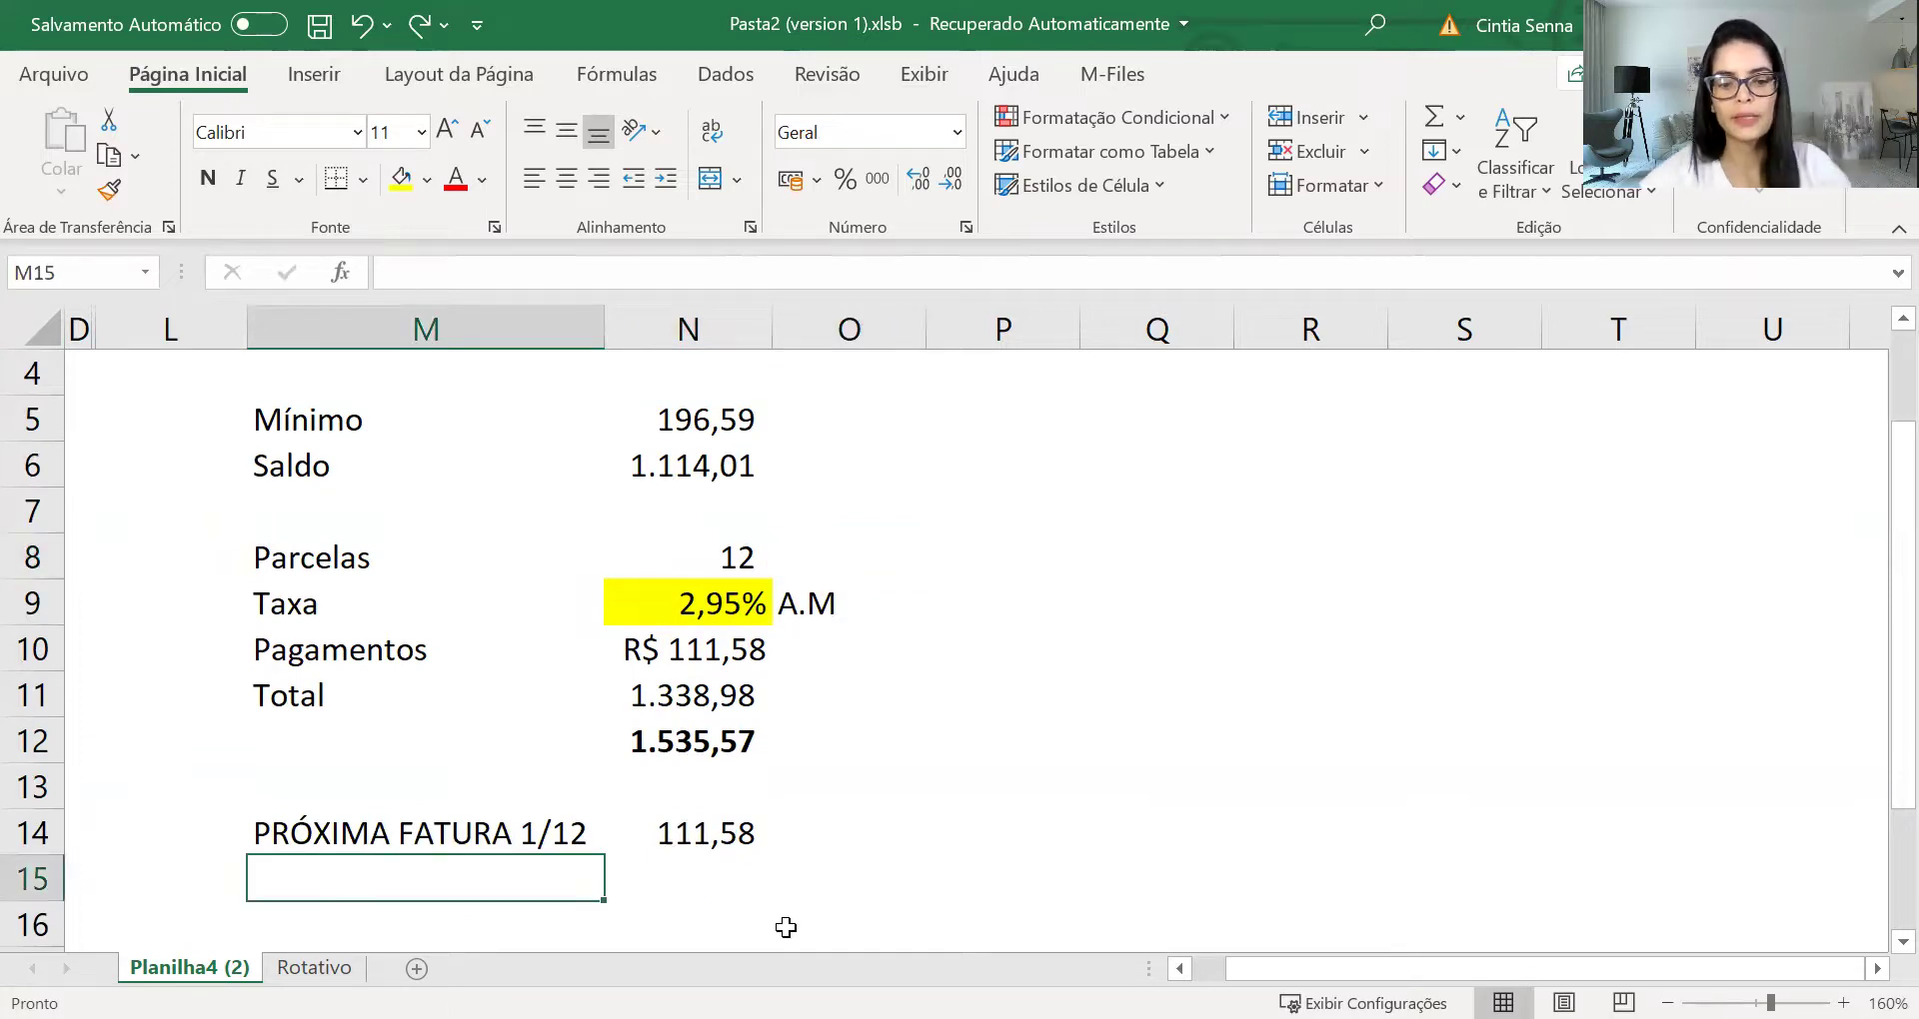
type("GASTO")
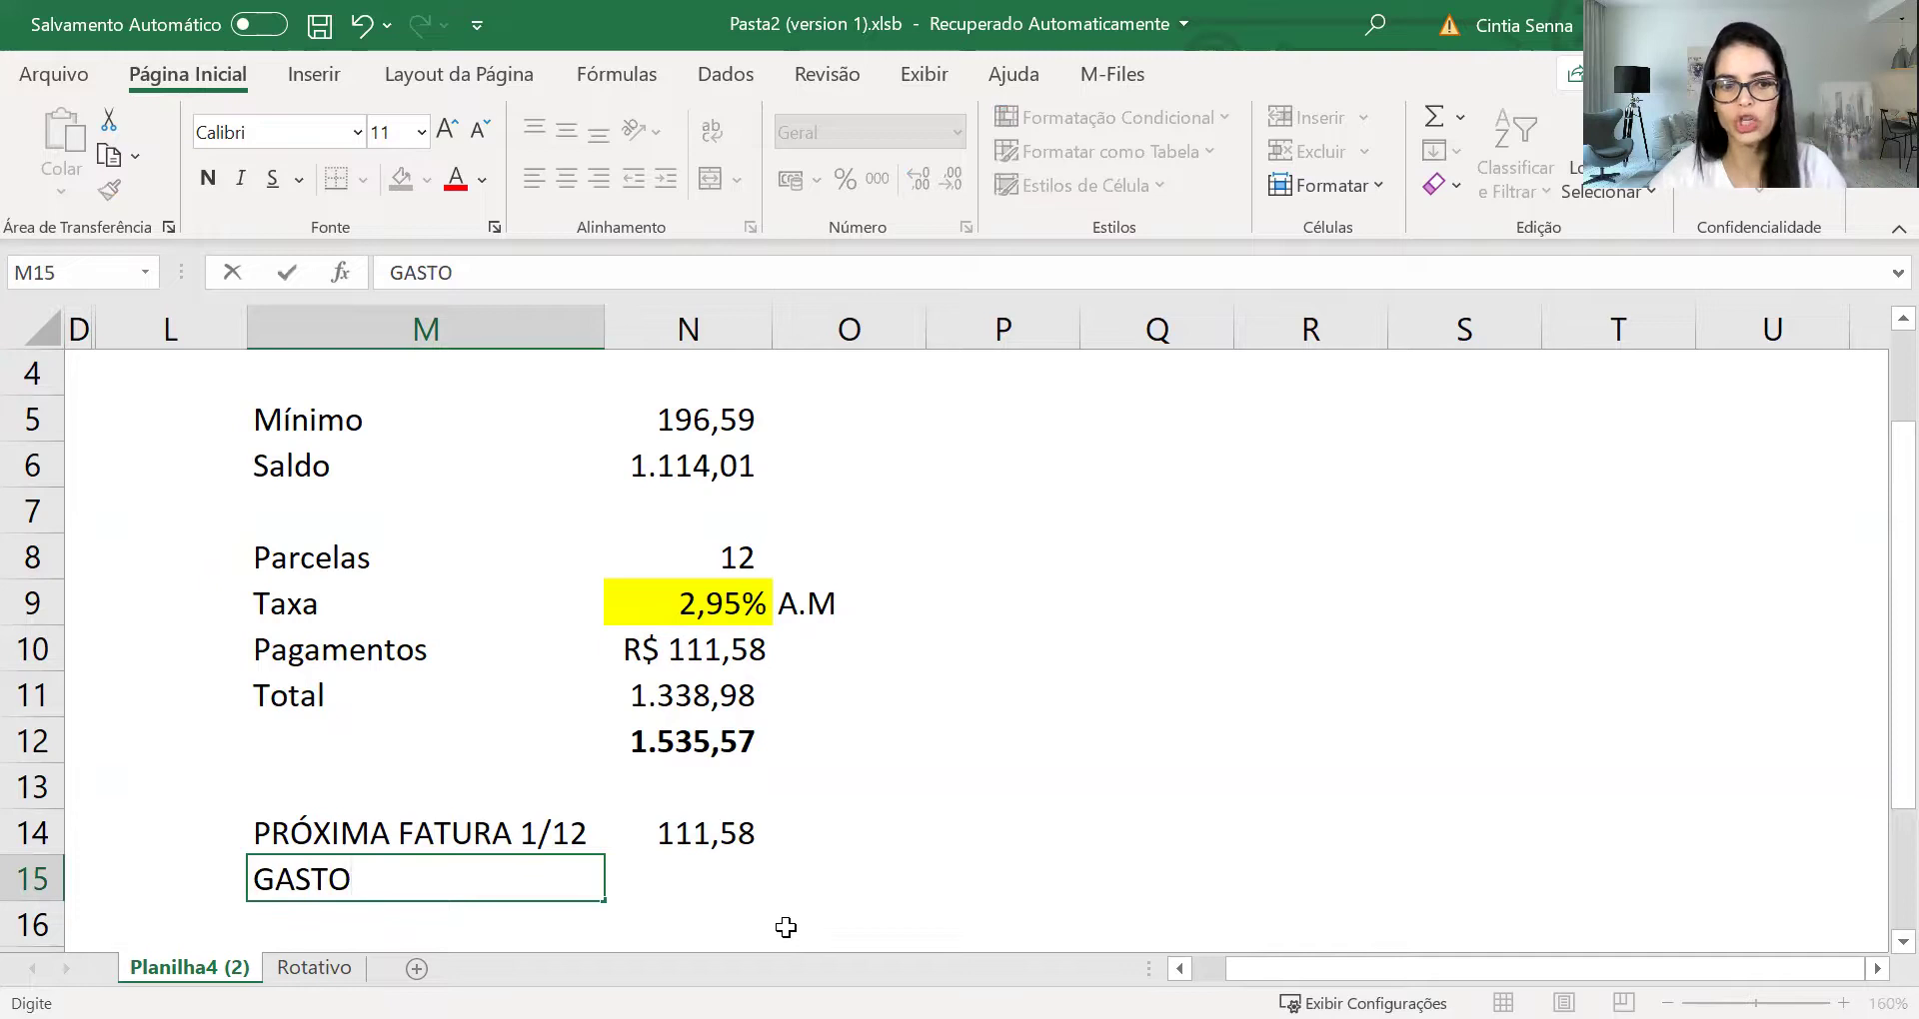
key("Tab")
type("1.000,")
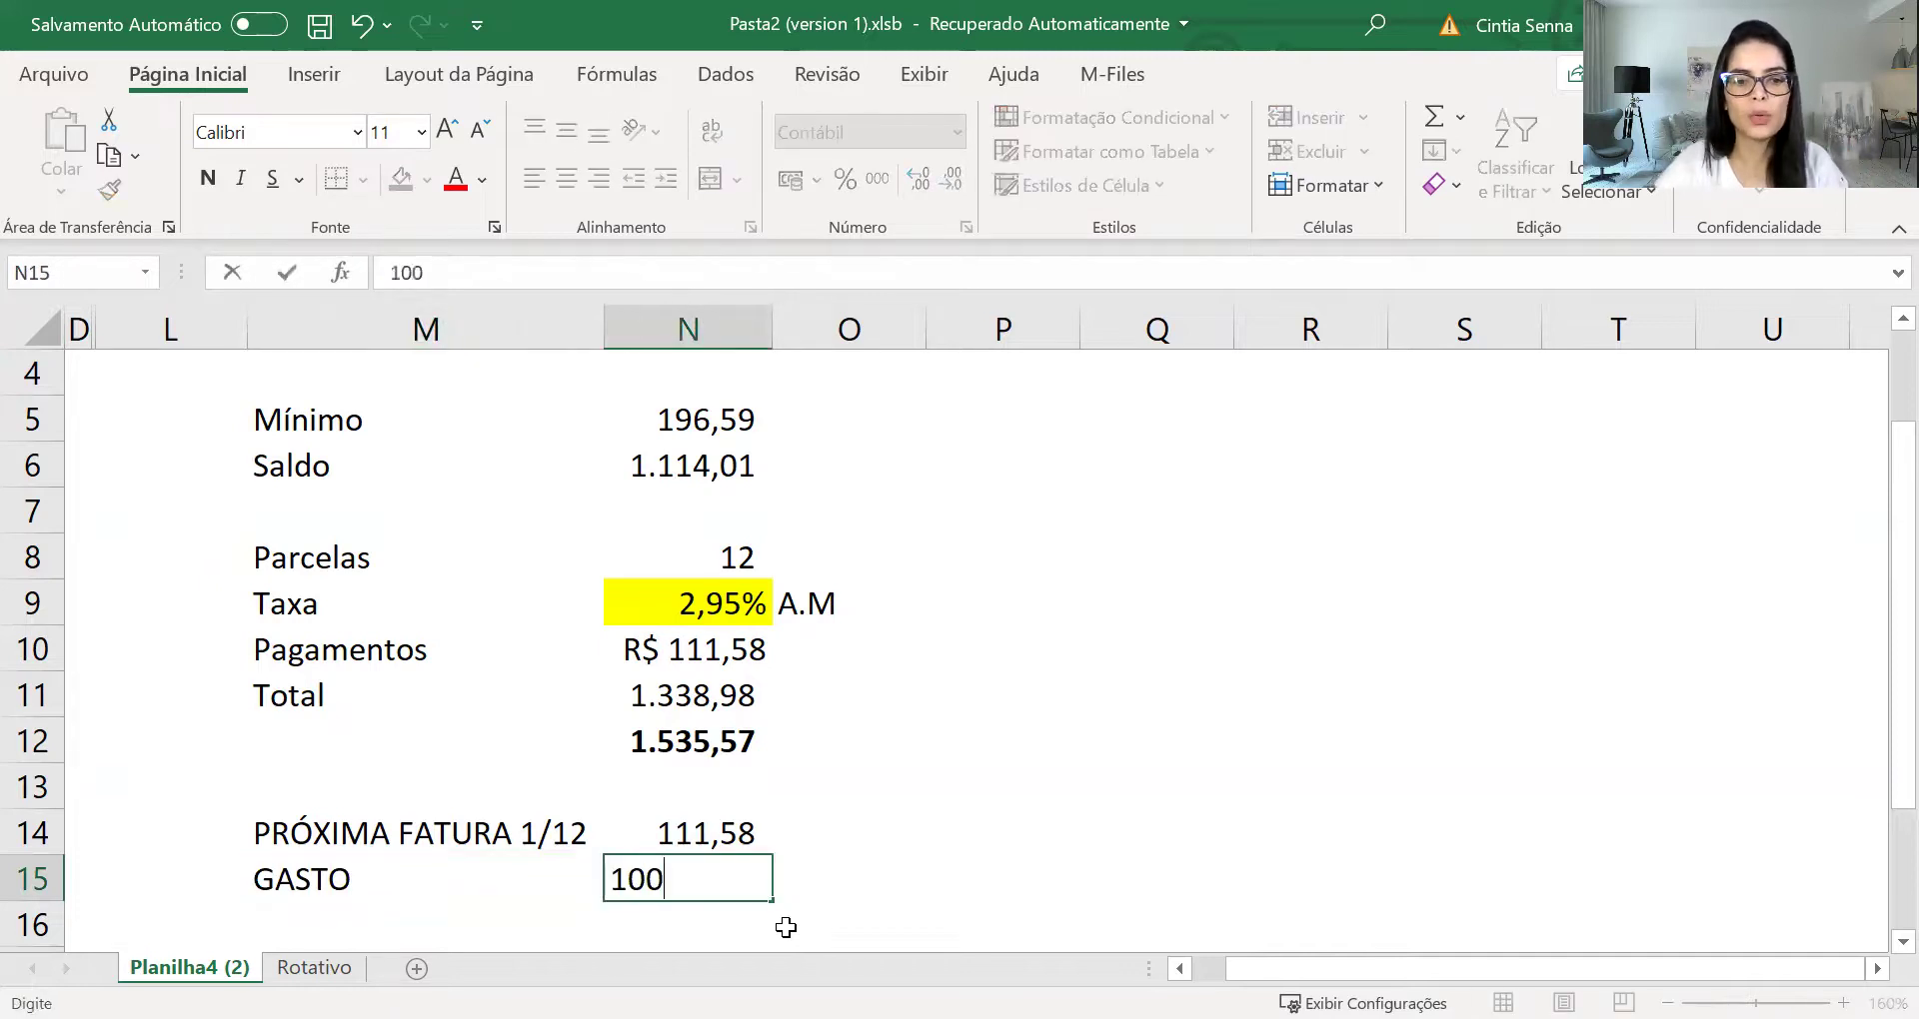
type("00")
key("Return")
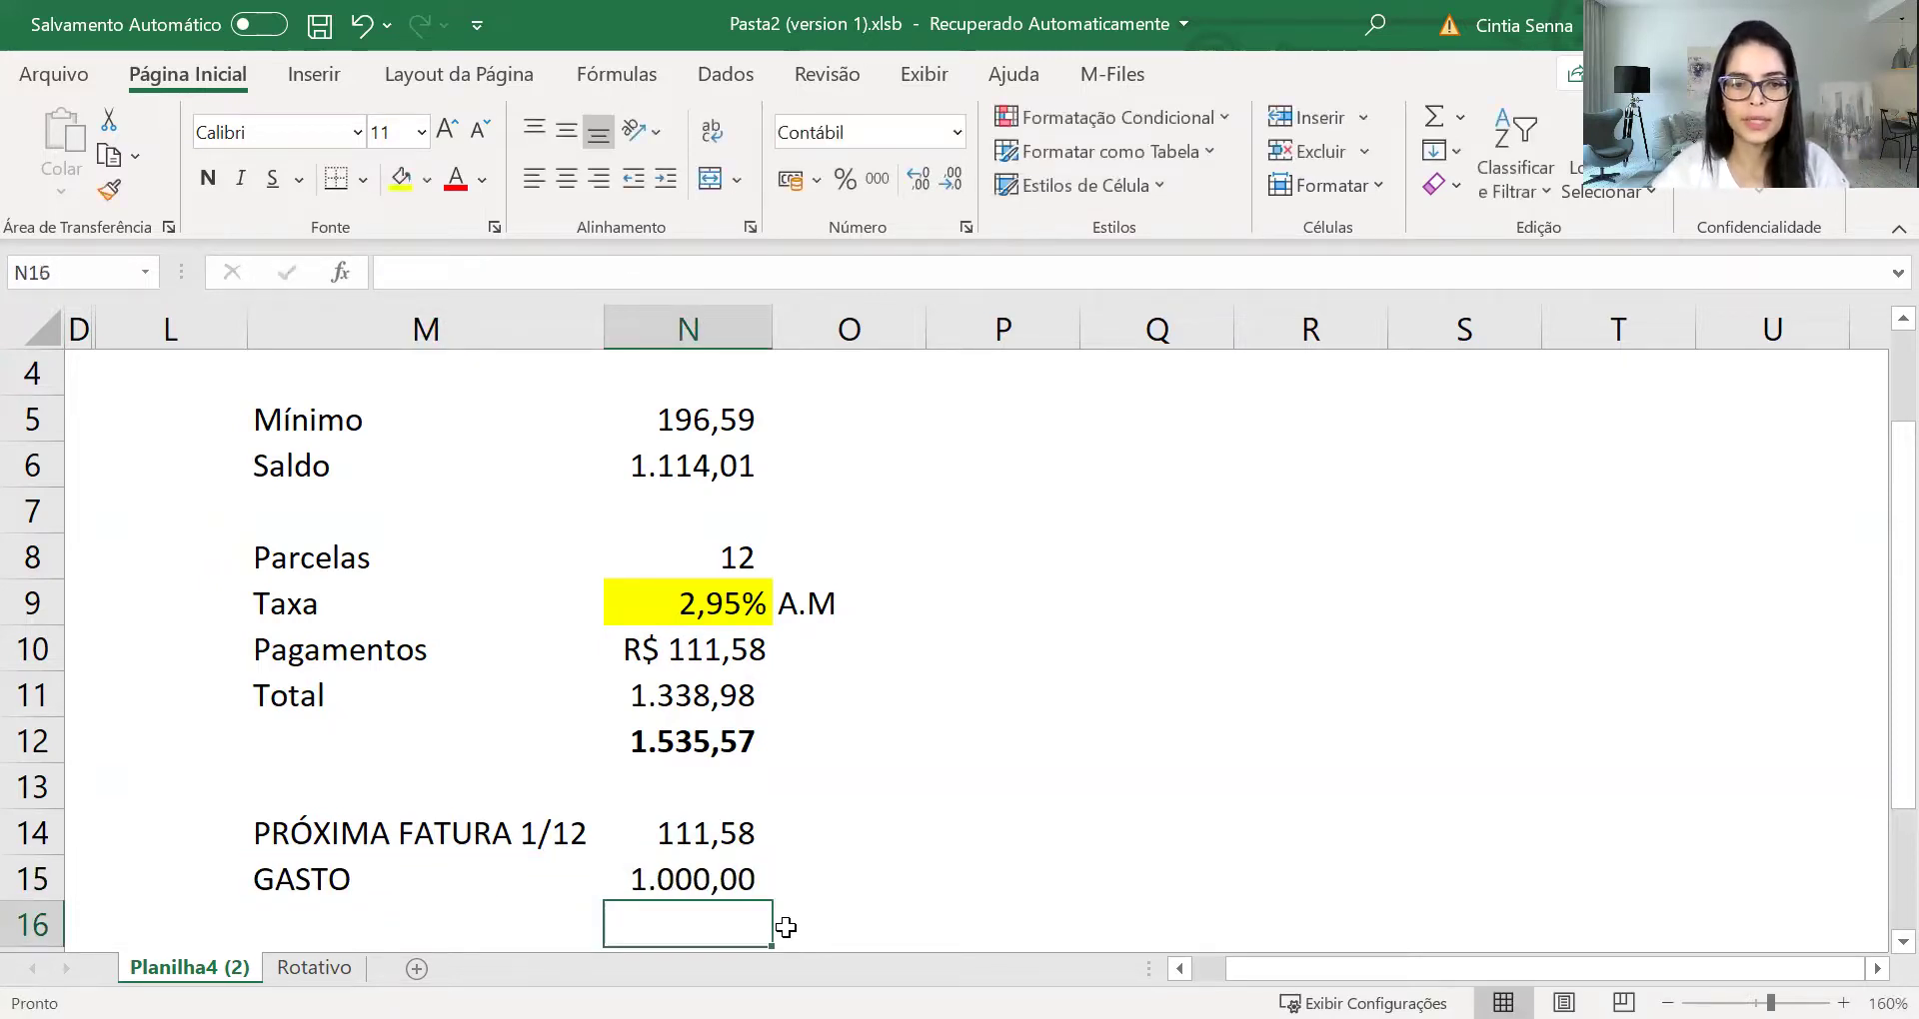
- Add the next invoice installment and the GASTO amount in cell N16 with the formula =N14+N15
type("=")
key("Up")
key("Up")
type("+")
key("Up")
key("Return")
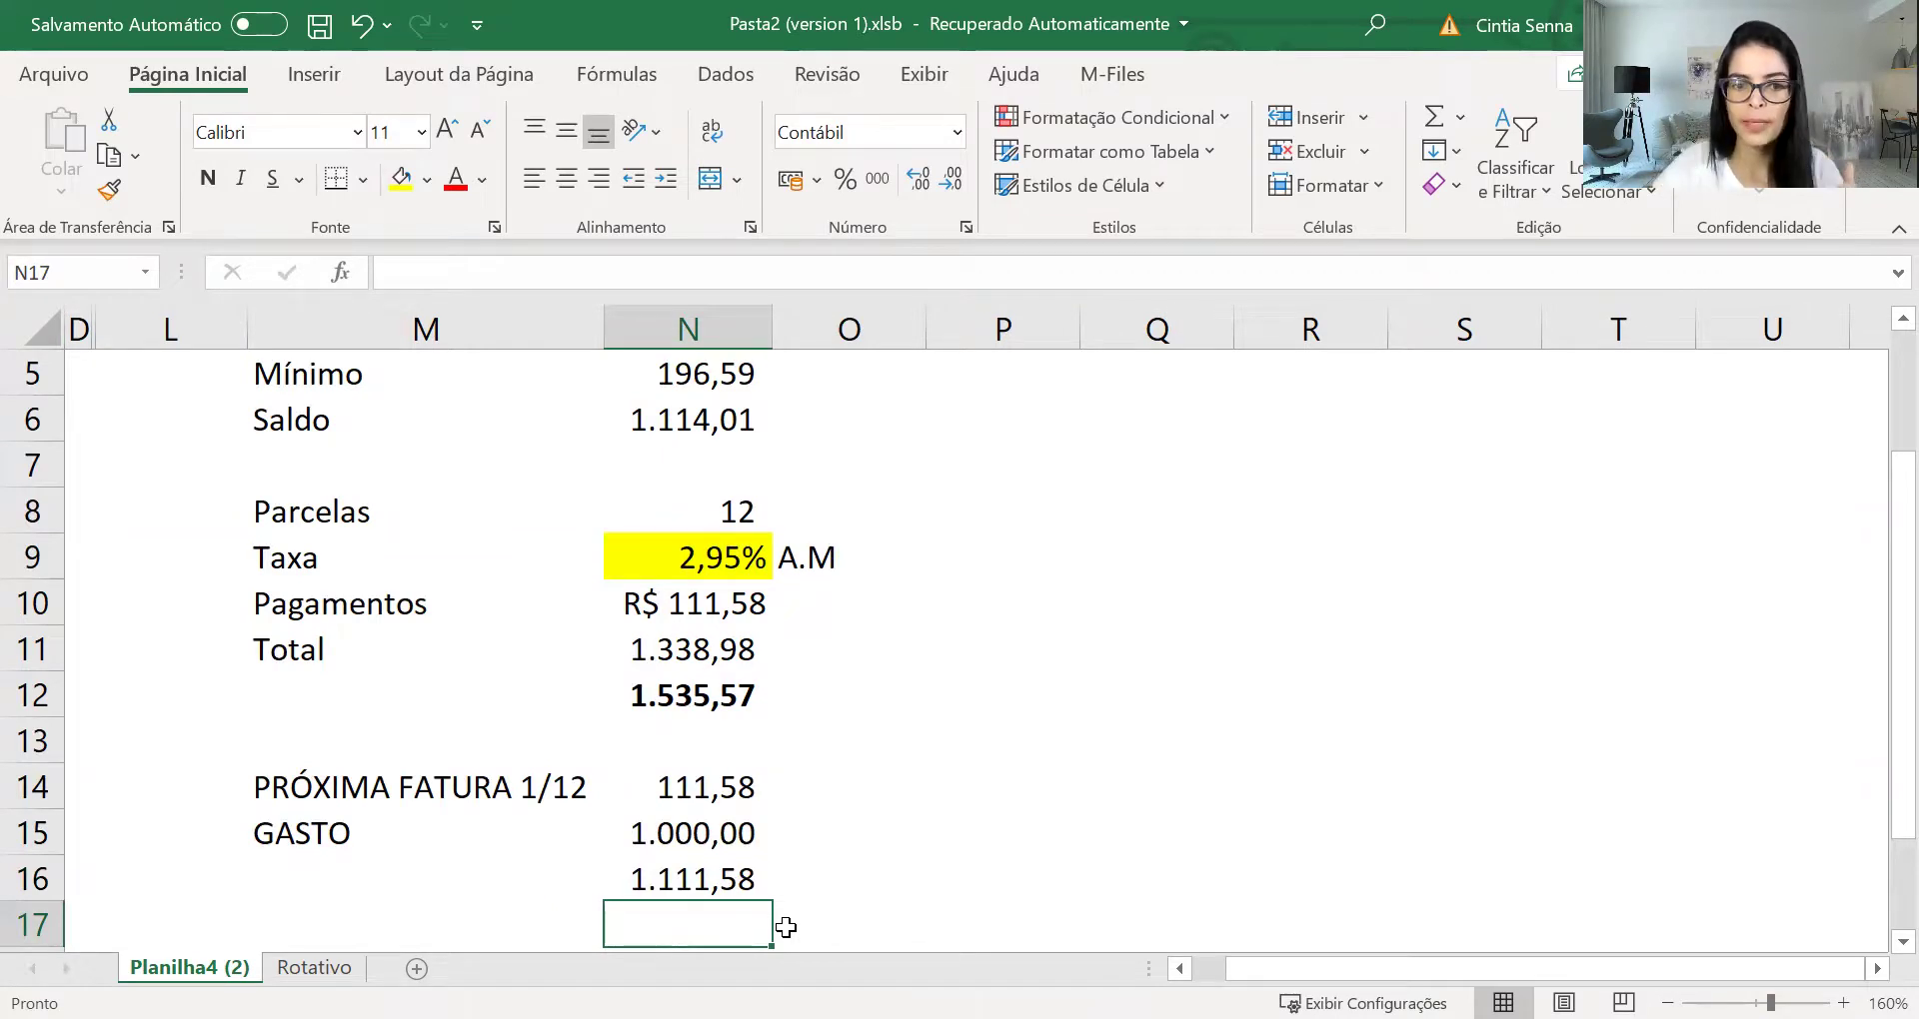
key("Up")
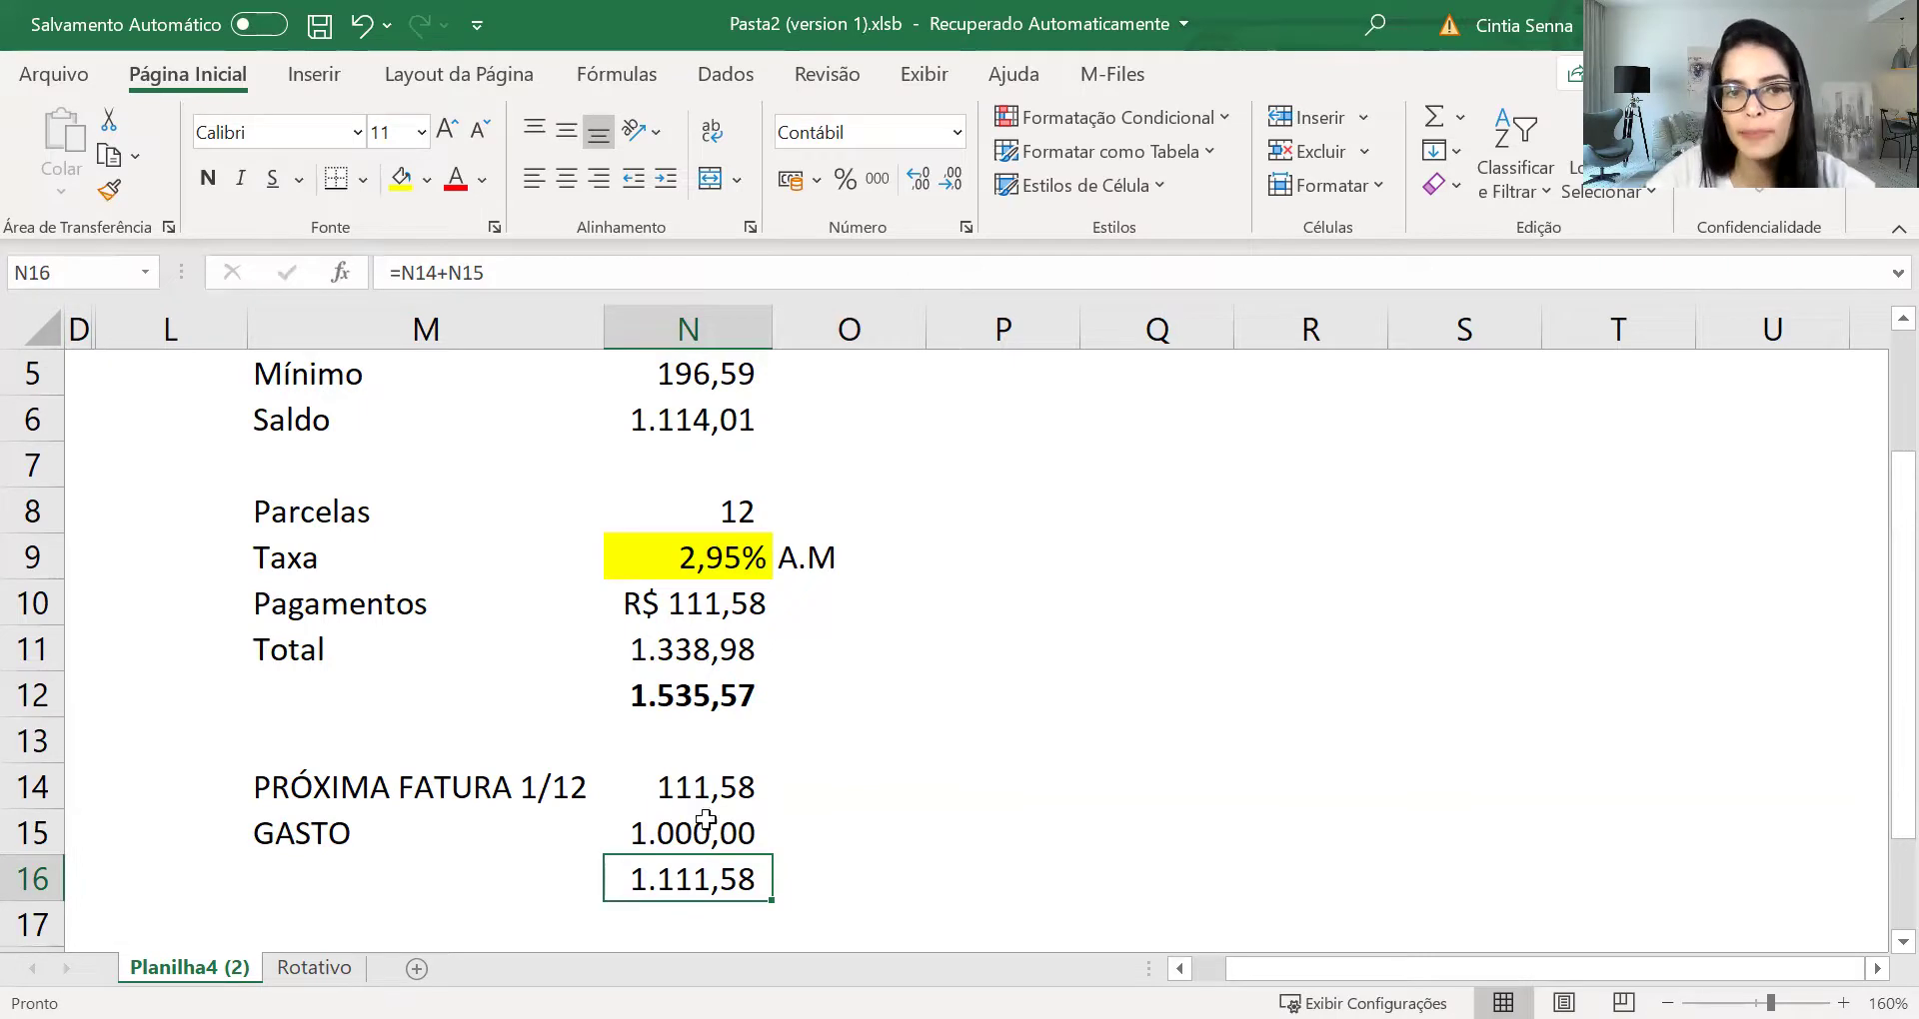
- Compare the VALOR DA FATURA amount in N3 with the next invoice sum in N16
scroll(661, 794, "up", 1)
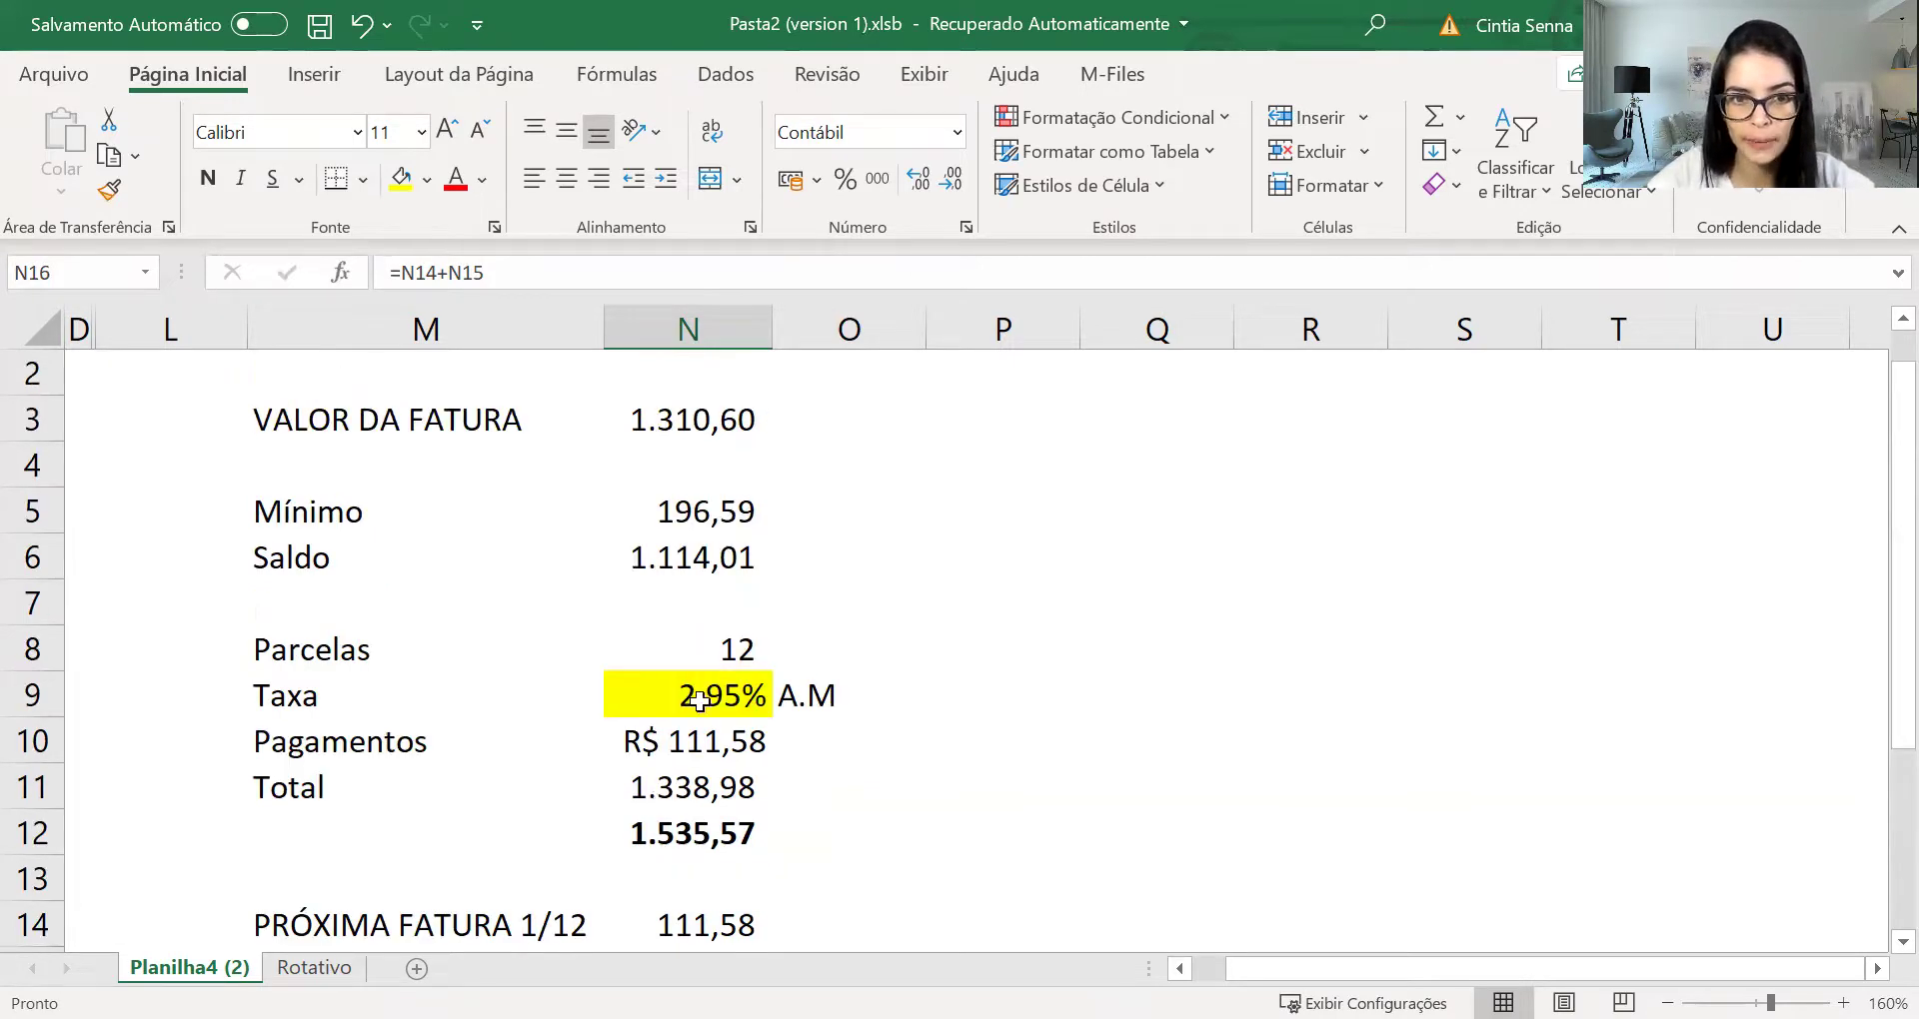
left_click(693, 413)
scroll(697, 772, "down", 1)
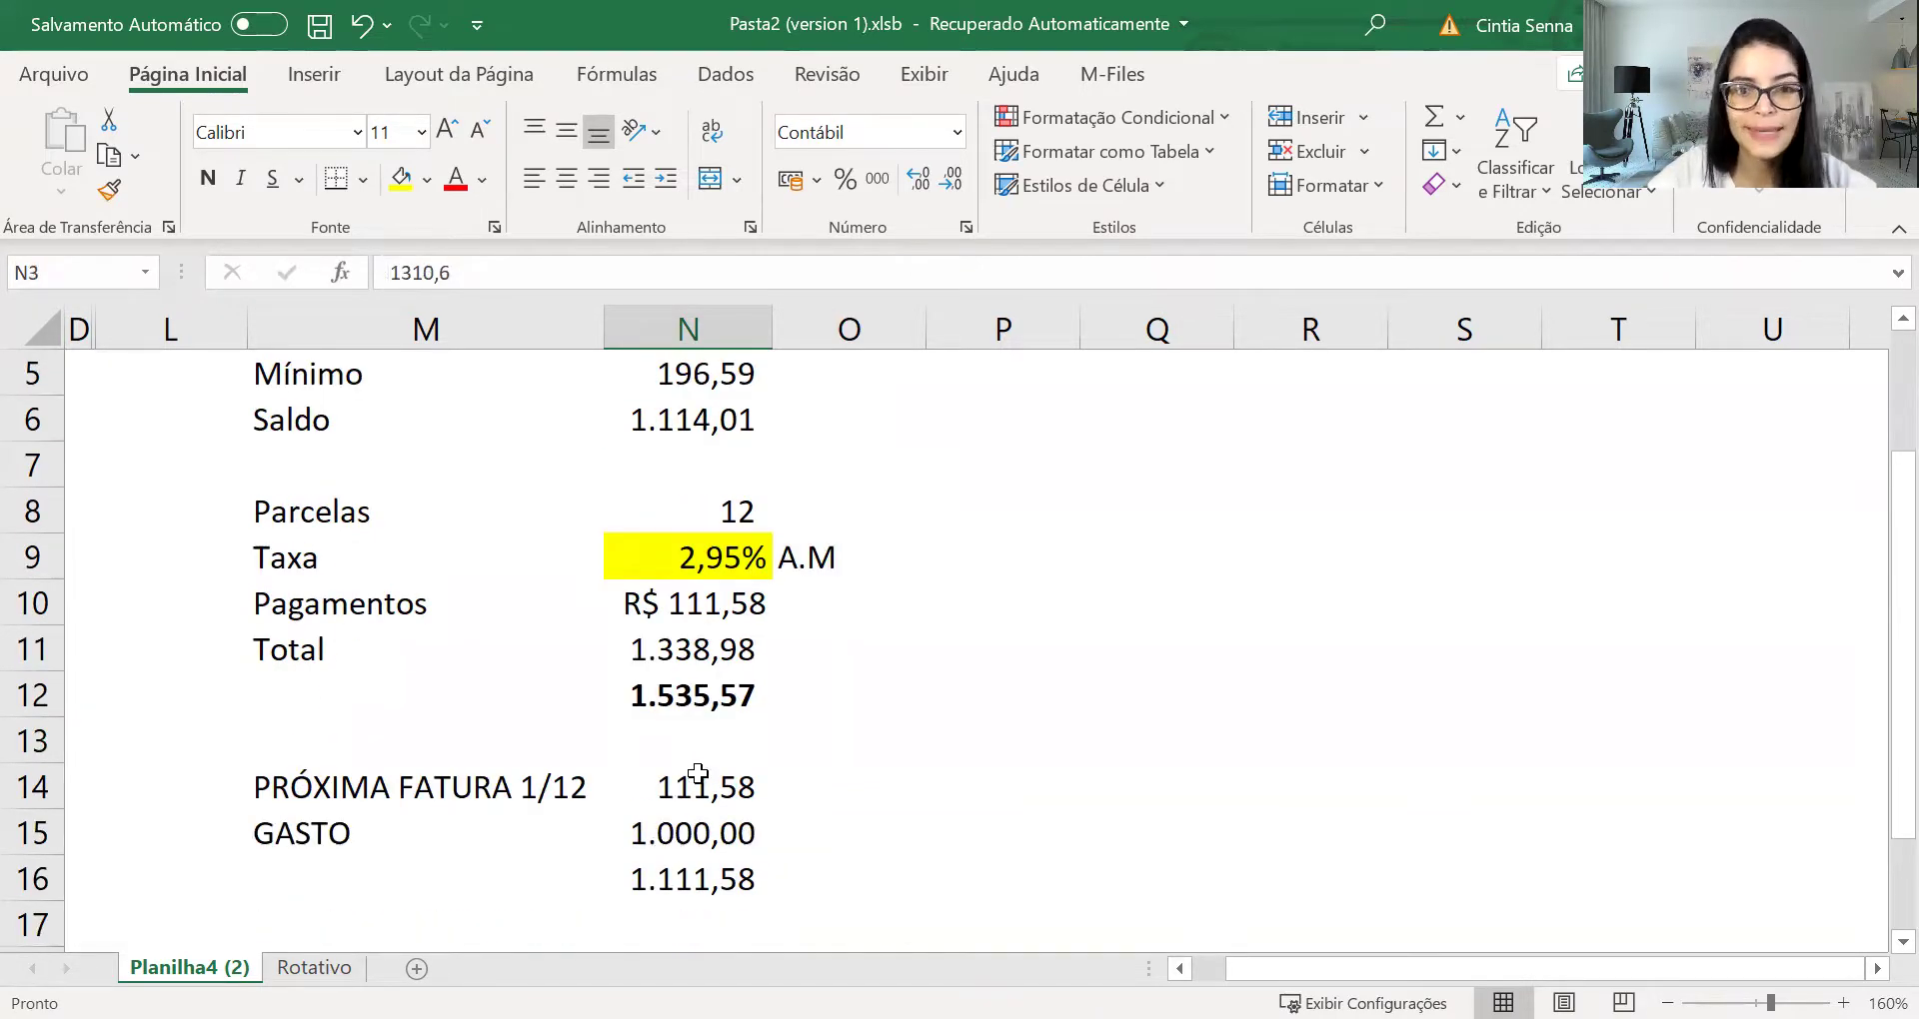
left_click(676, 882)
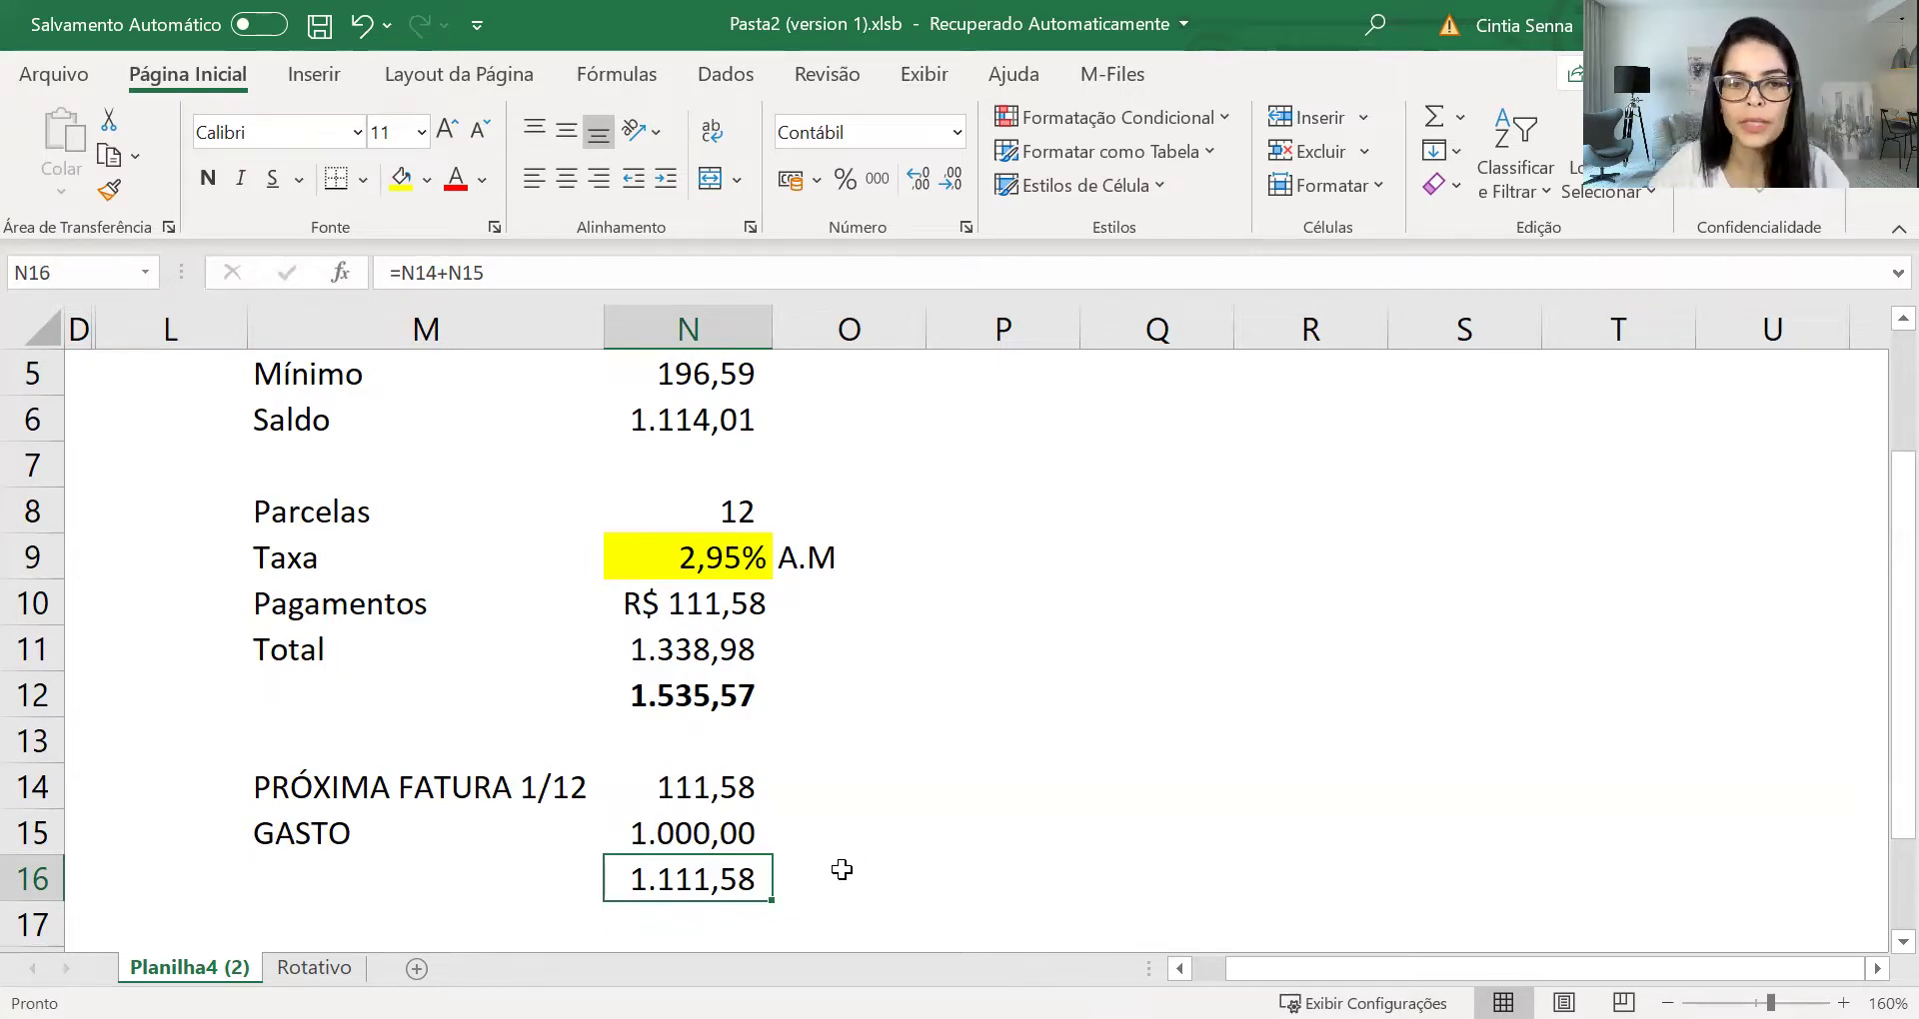
- Unhide columns E to K between columns D and L, with the MÍNIMO and ATRASO calculations
scroll(760, 822, "up", 2)
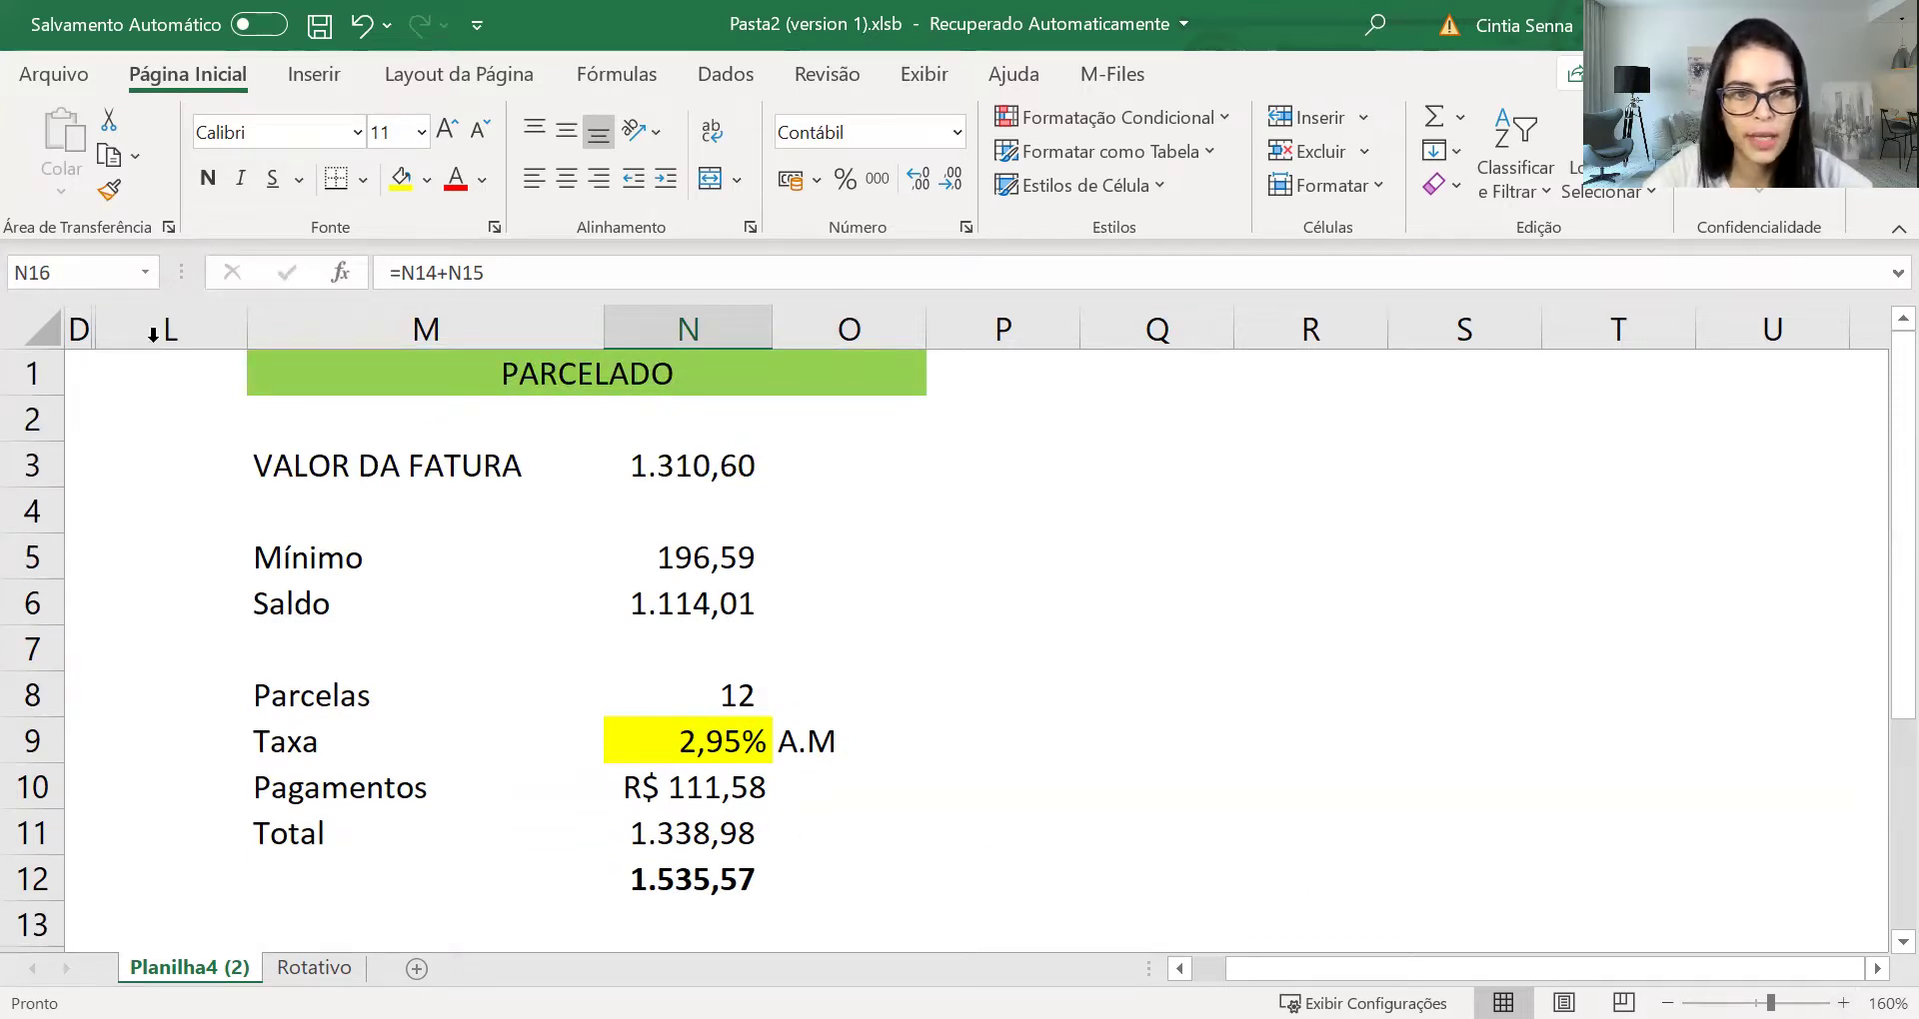
left_click_drag(80, 328, 291, 314)
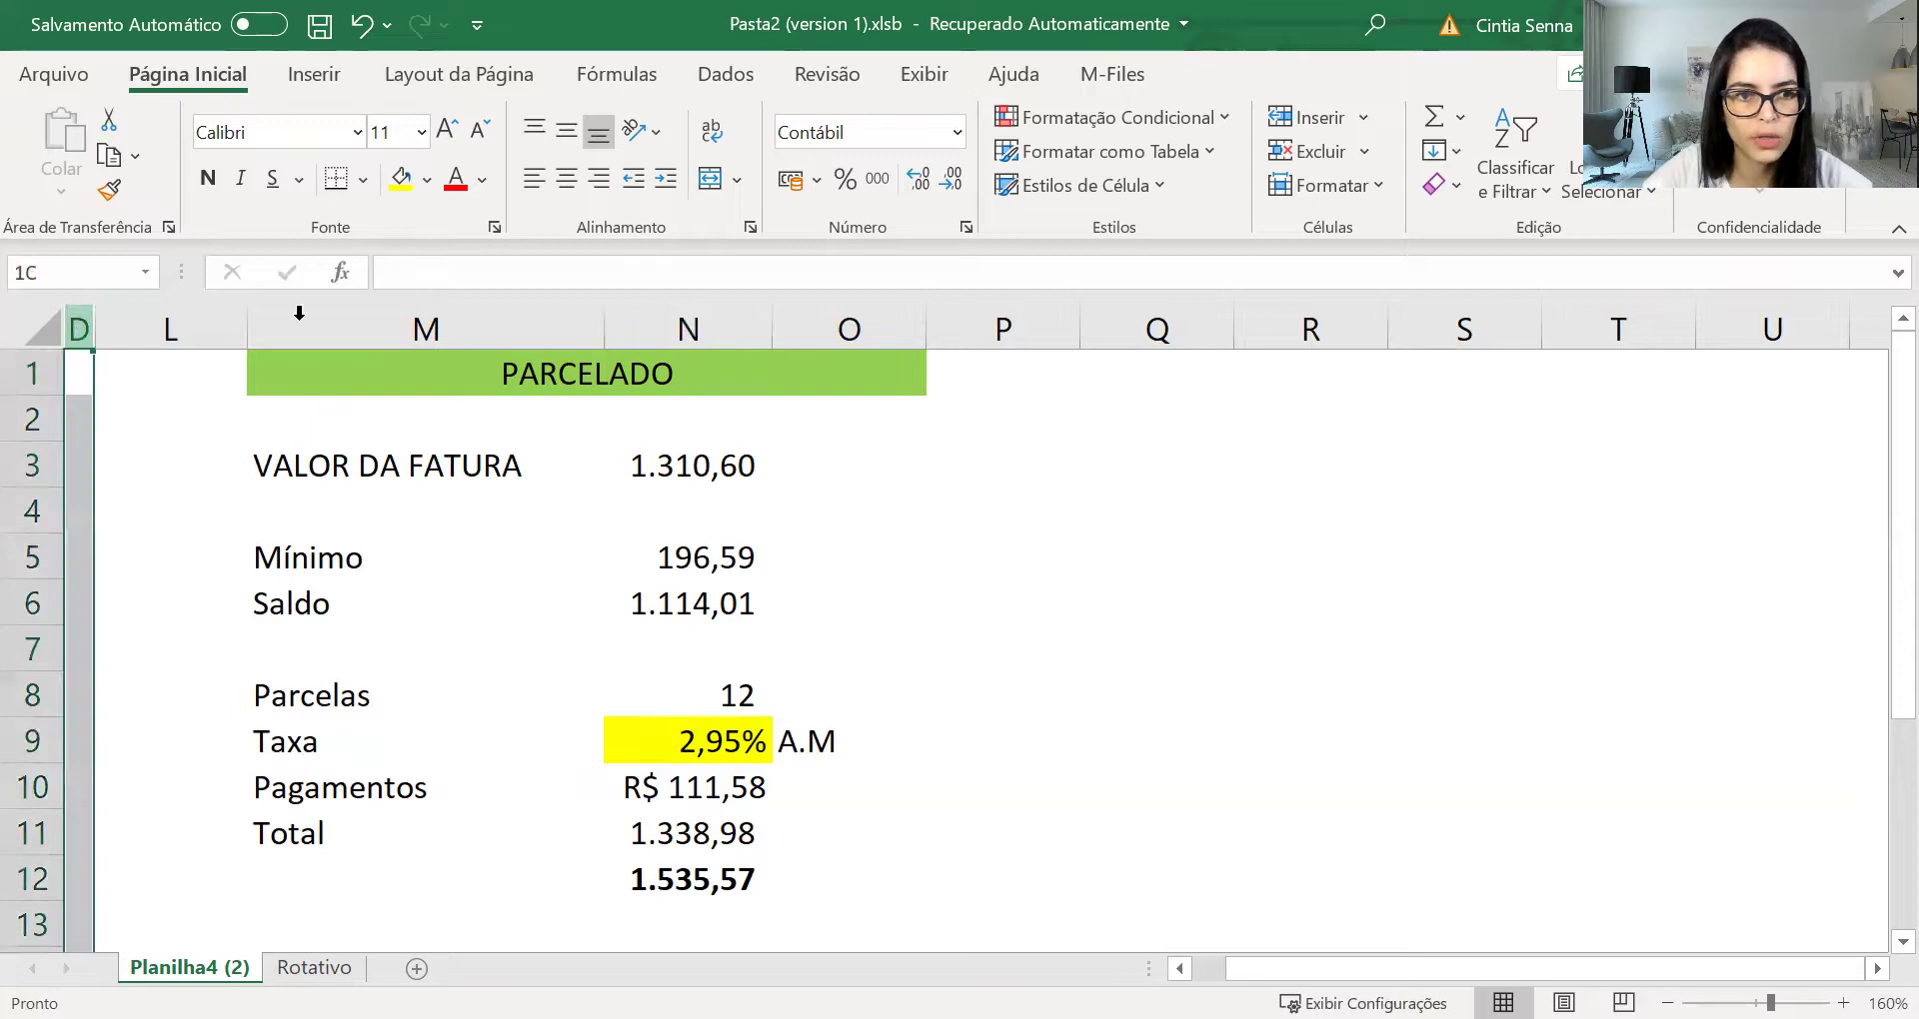
right_click(291, 315)
left_click(441, 827)
left_click(994, 804)
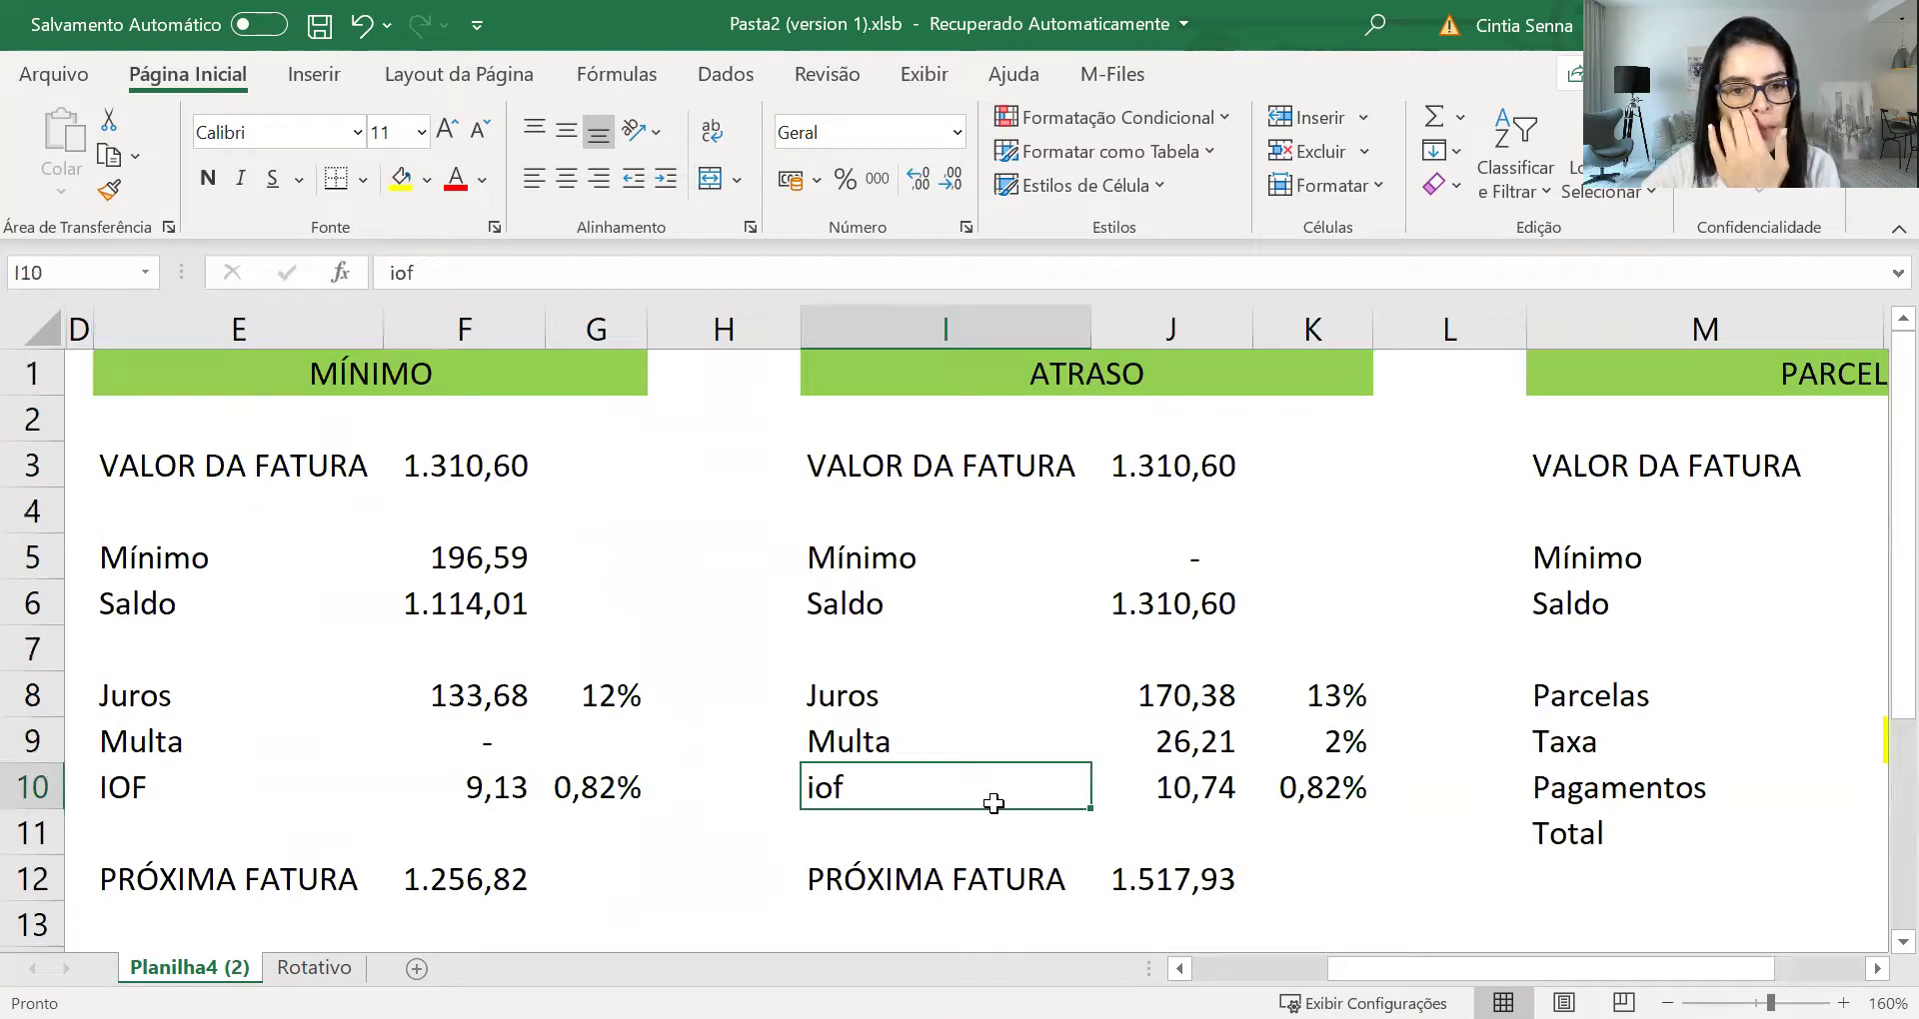
- Compare the MÍNIMO total in F14, the ATRASO next invoice in J12 and the PARCELADO grand total in N12
scroll(540, 796, "down", 1)
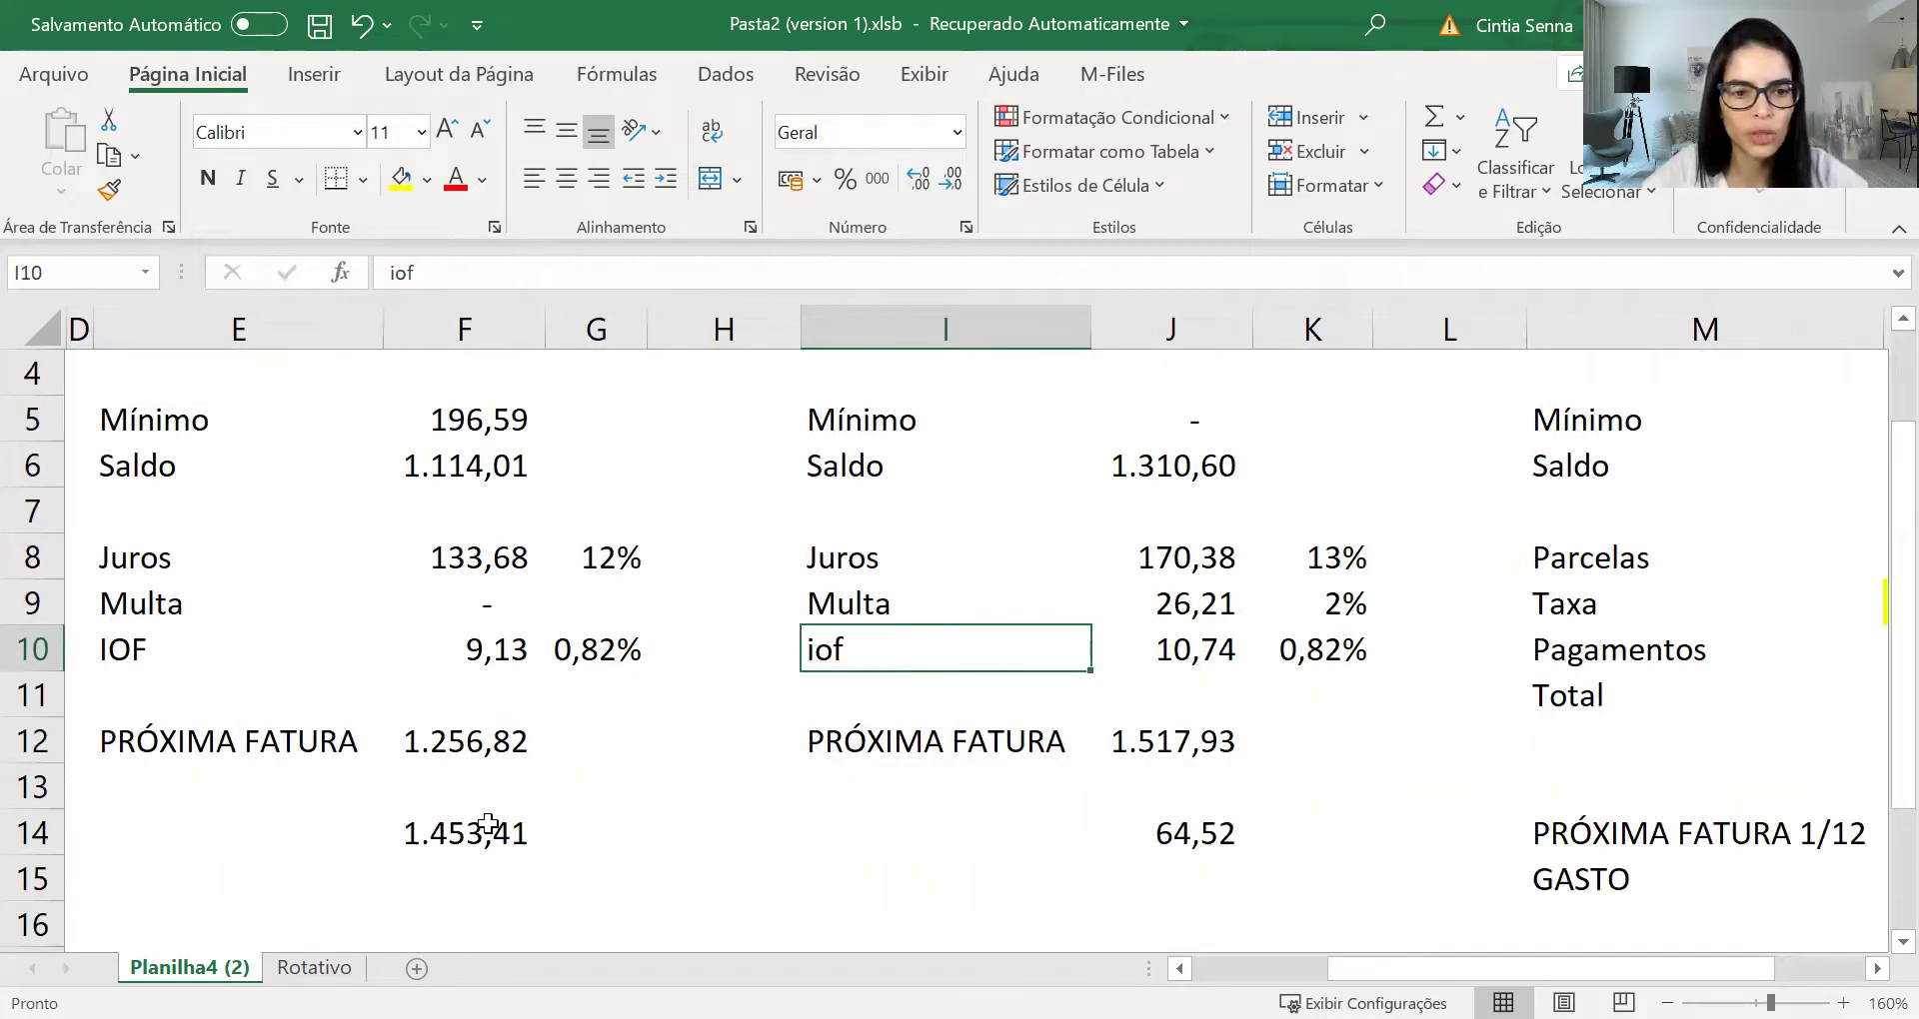
left_click(496, 836)
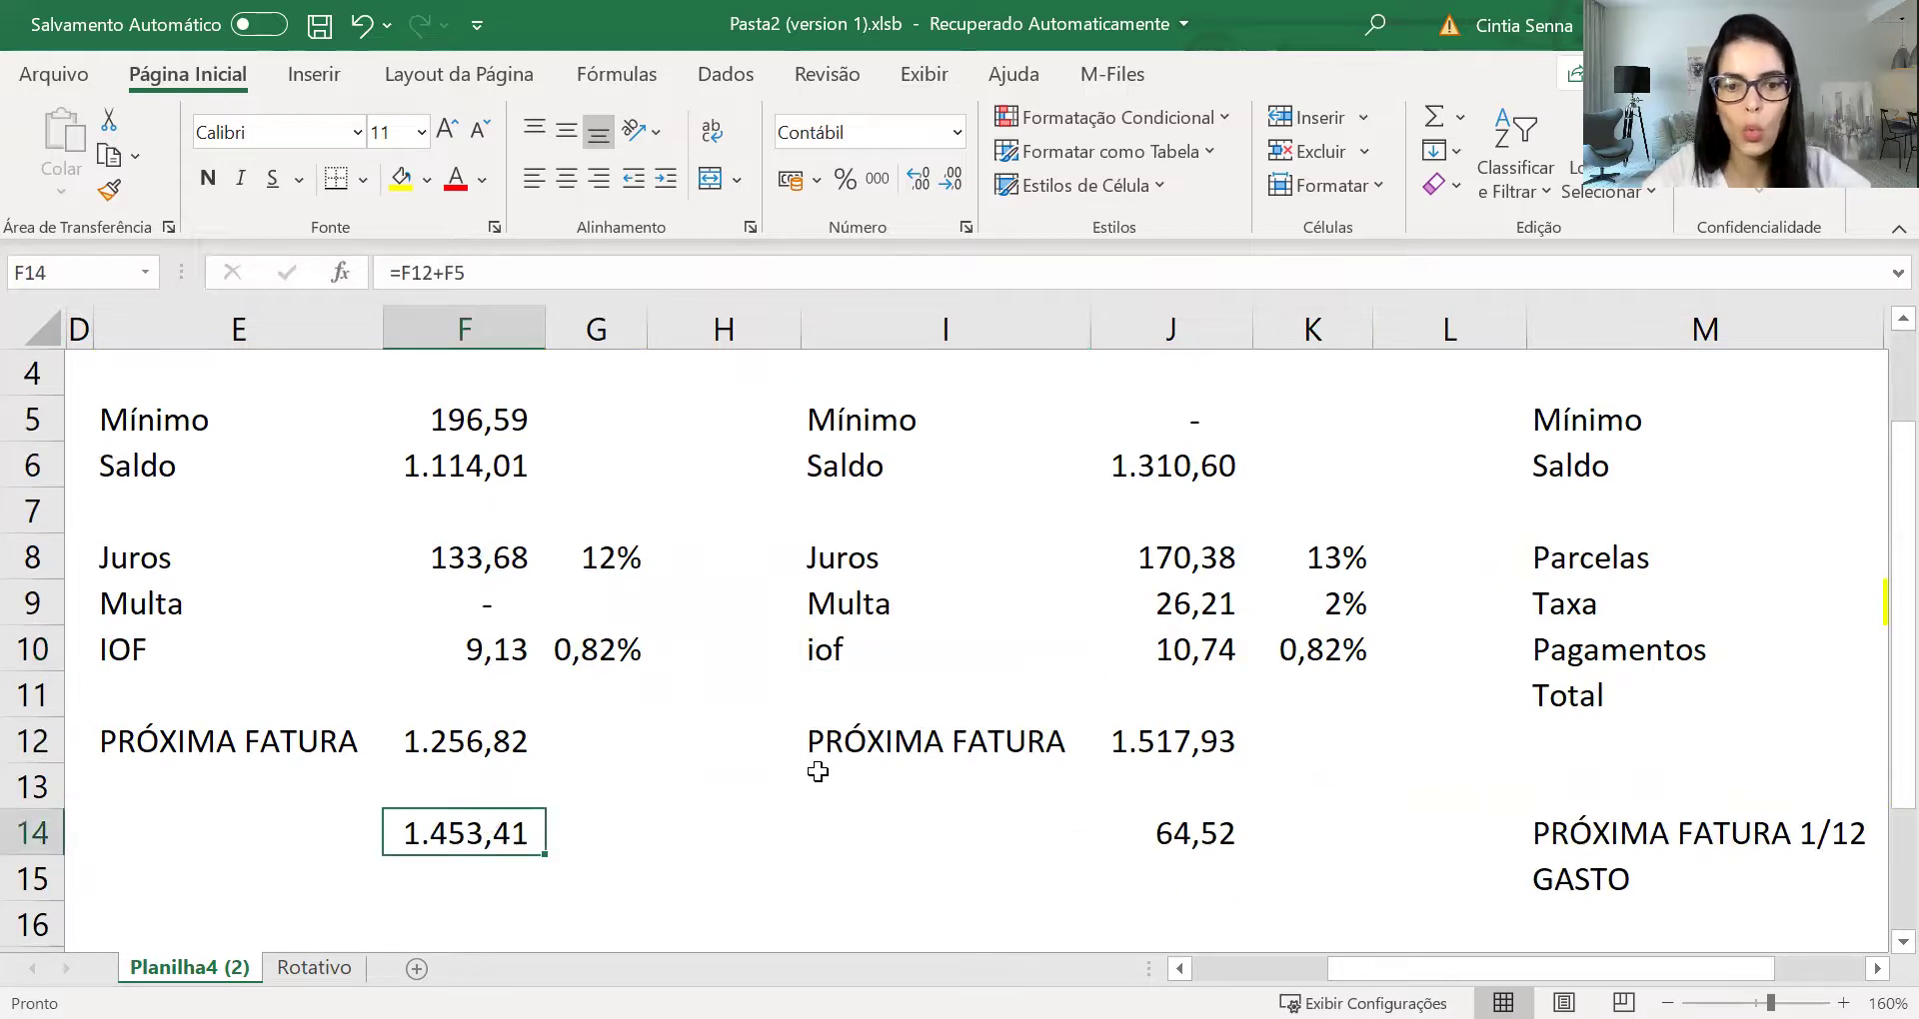
left_click(1172, 743)
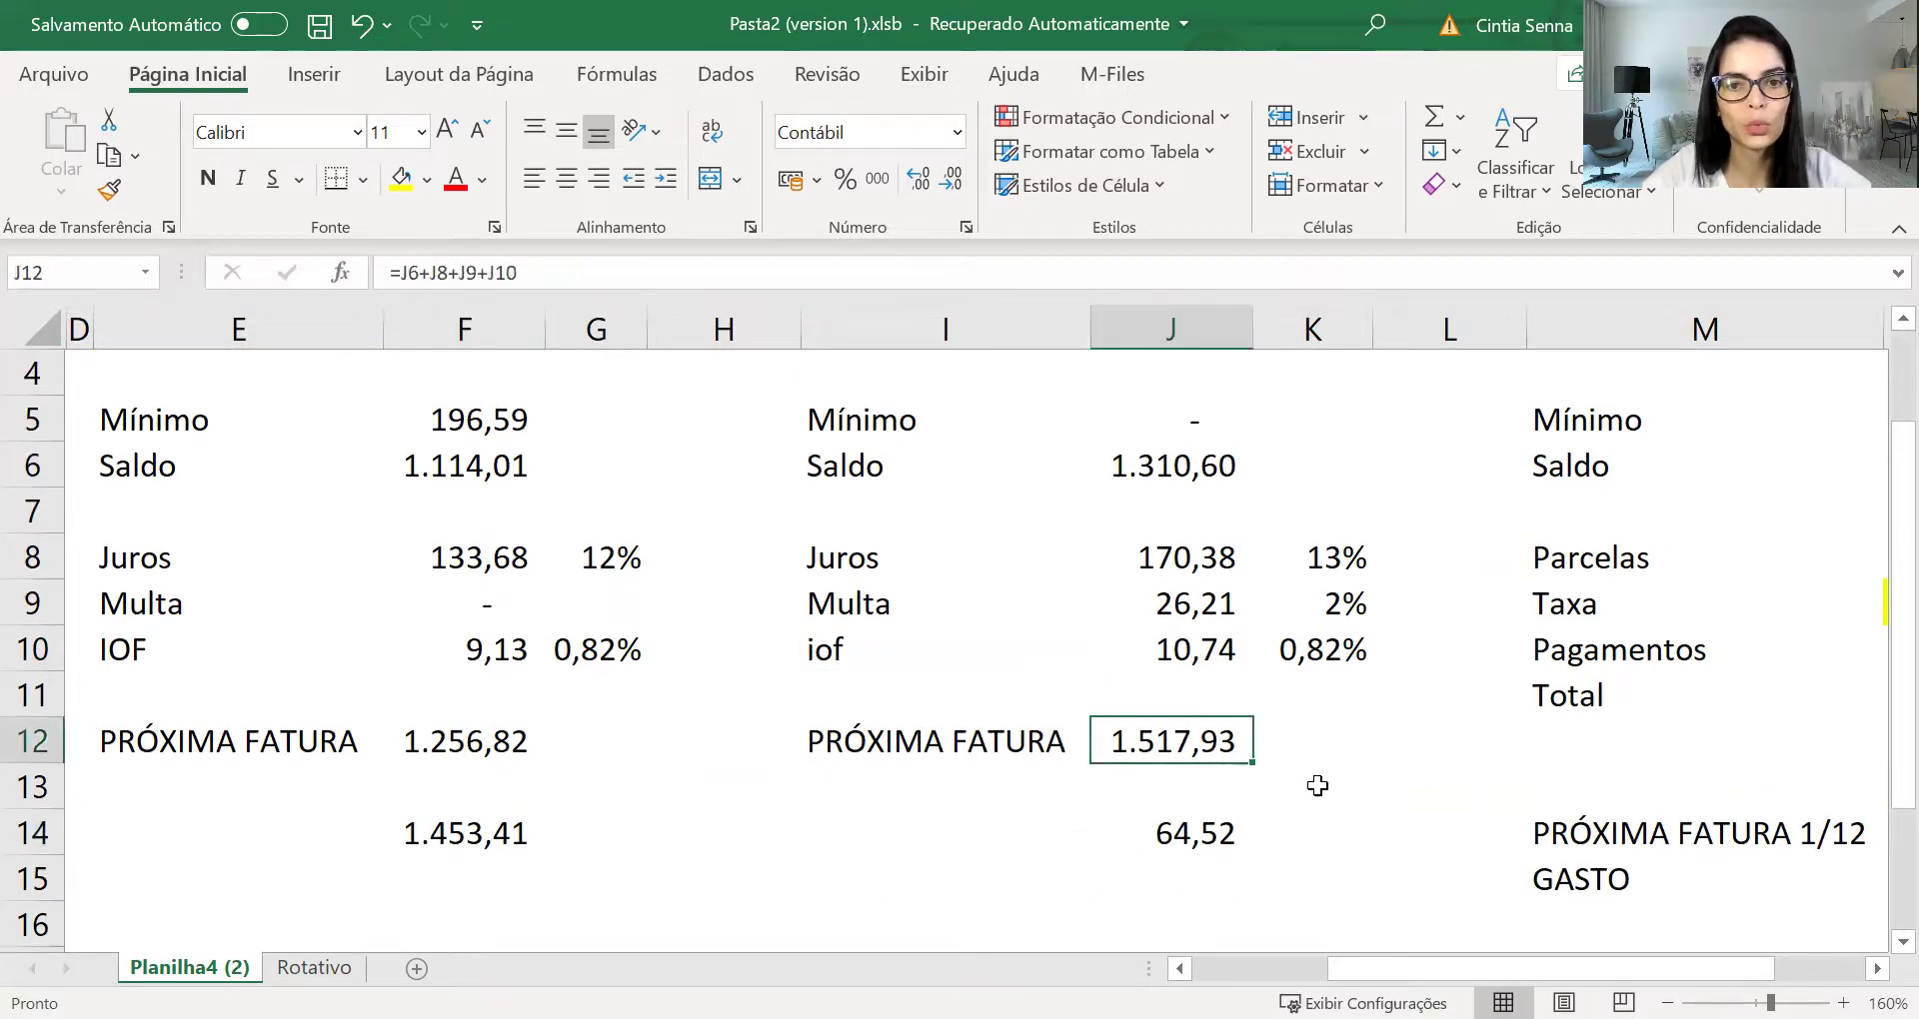
key("Right")
key("Right")
key("Right")
key("Right")
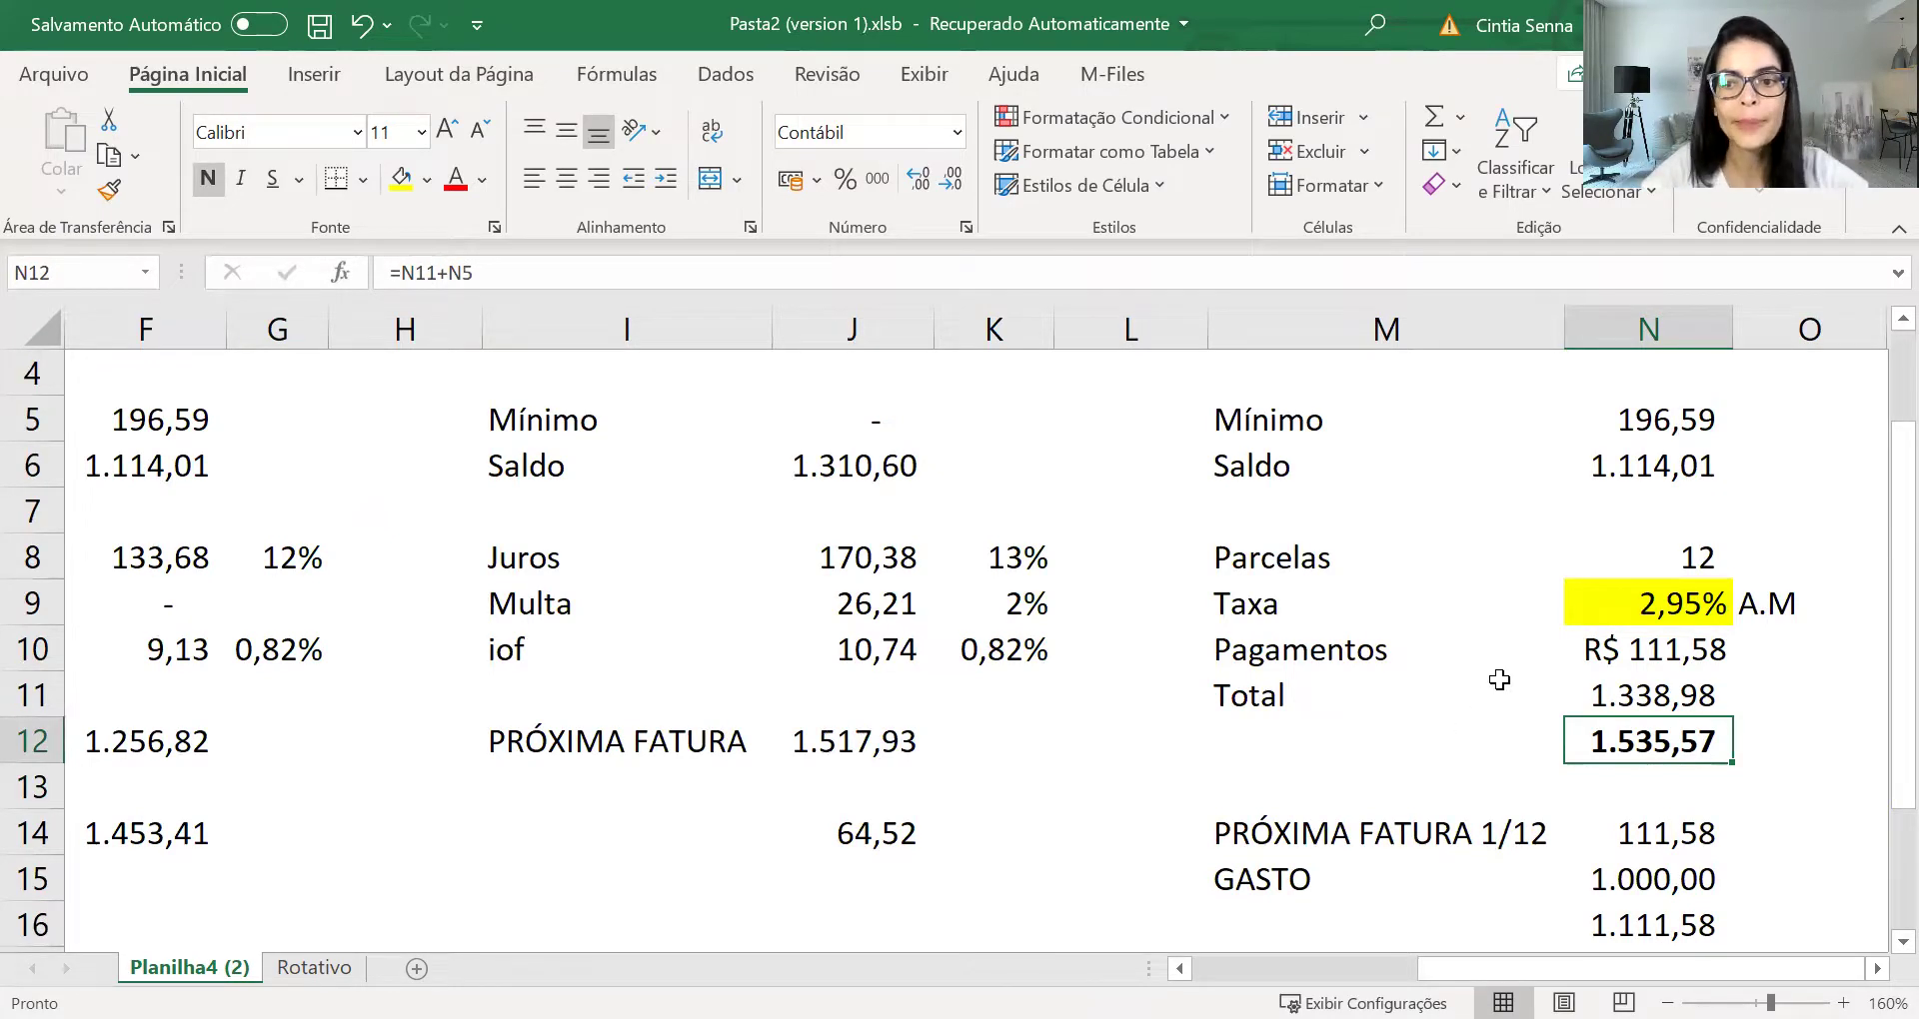
scroll(1499, 679, "up", 1)
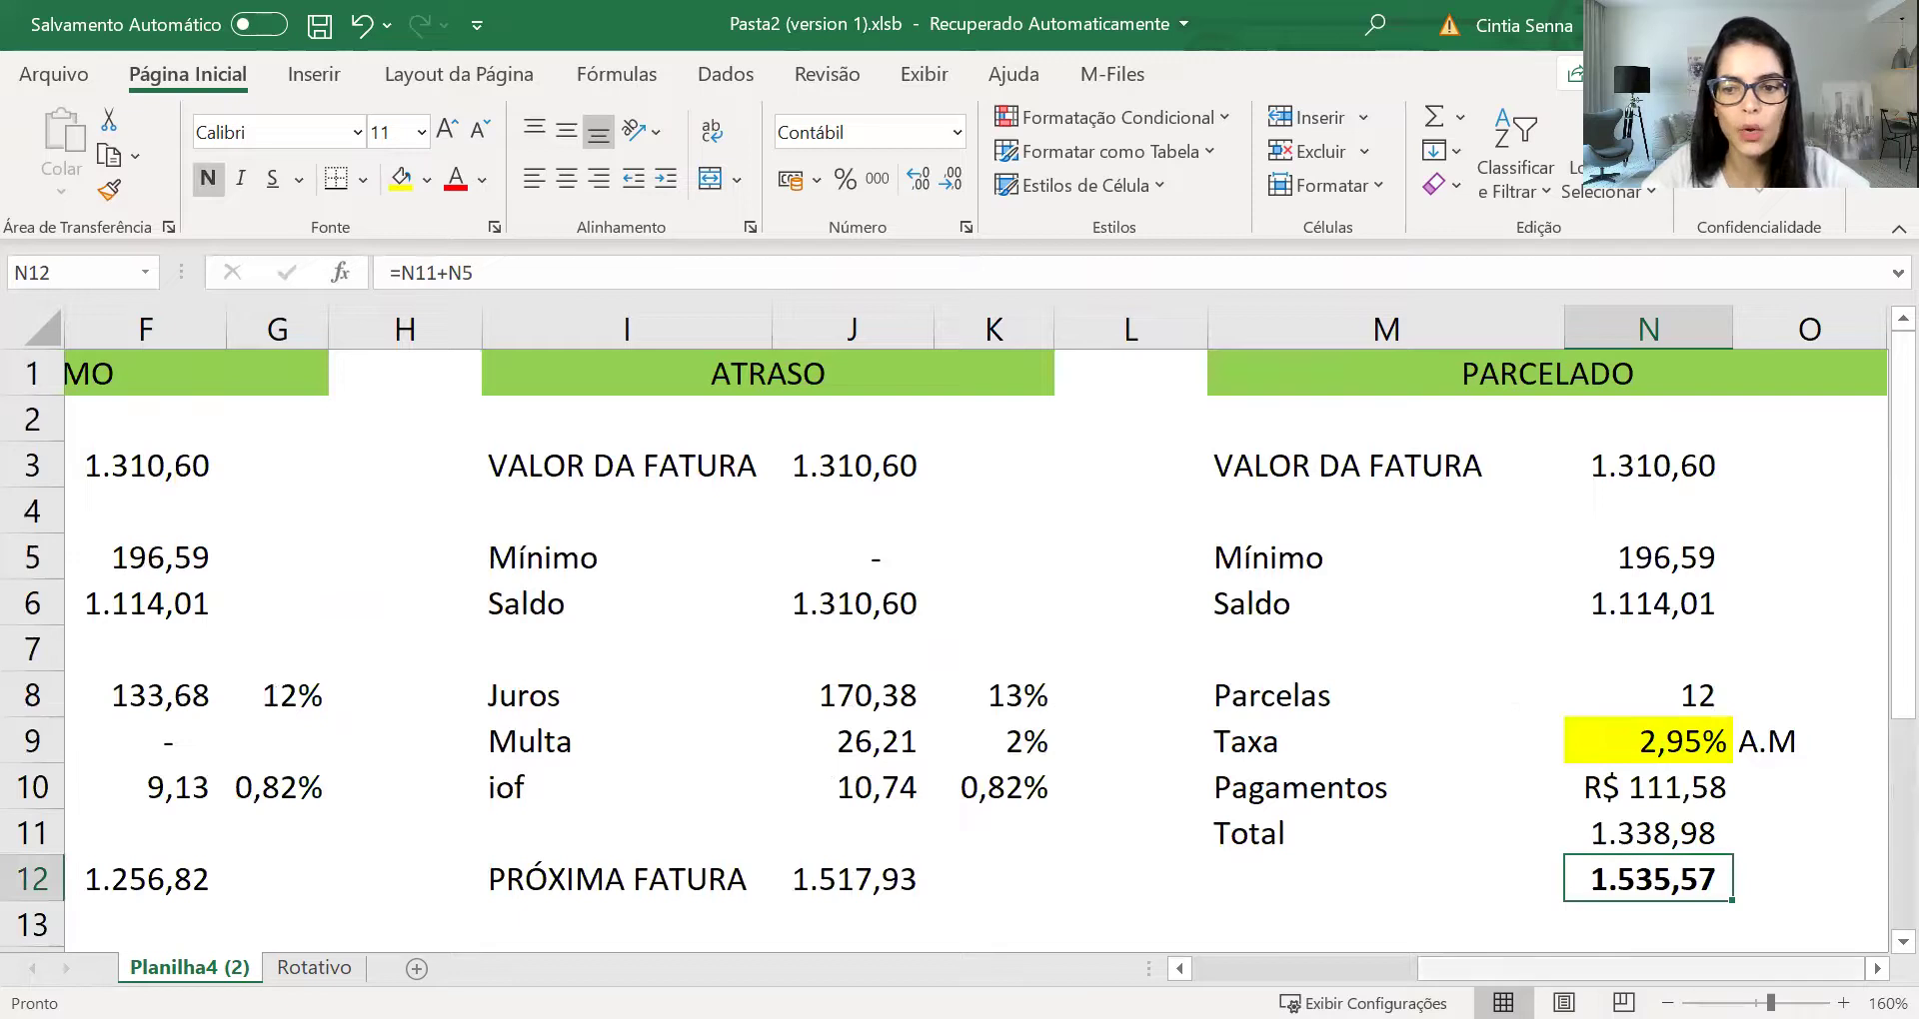
- Set Parcelas in cell N8 to 24 and check the recalculated payment in N10 and grand total in N12
scroll(1433, 786, "right", 4)
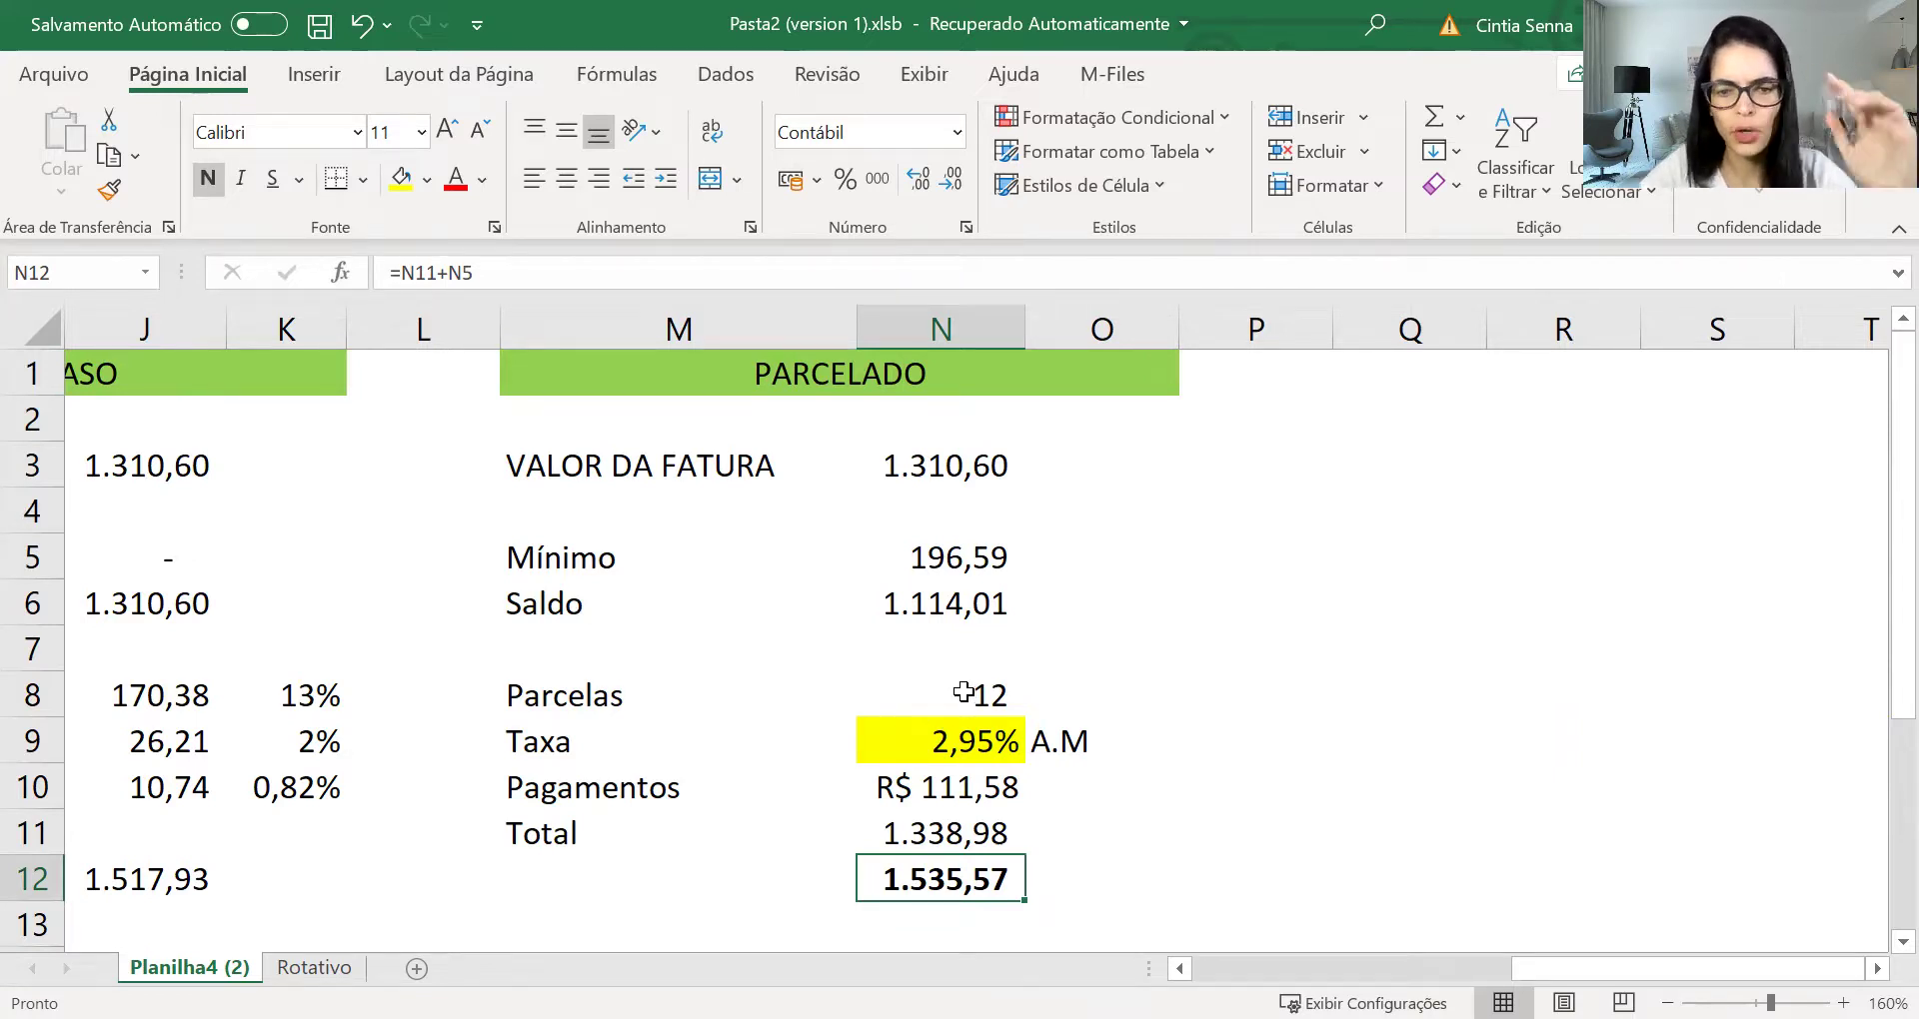
left_click(962, 692)
type("24")
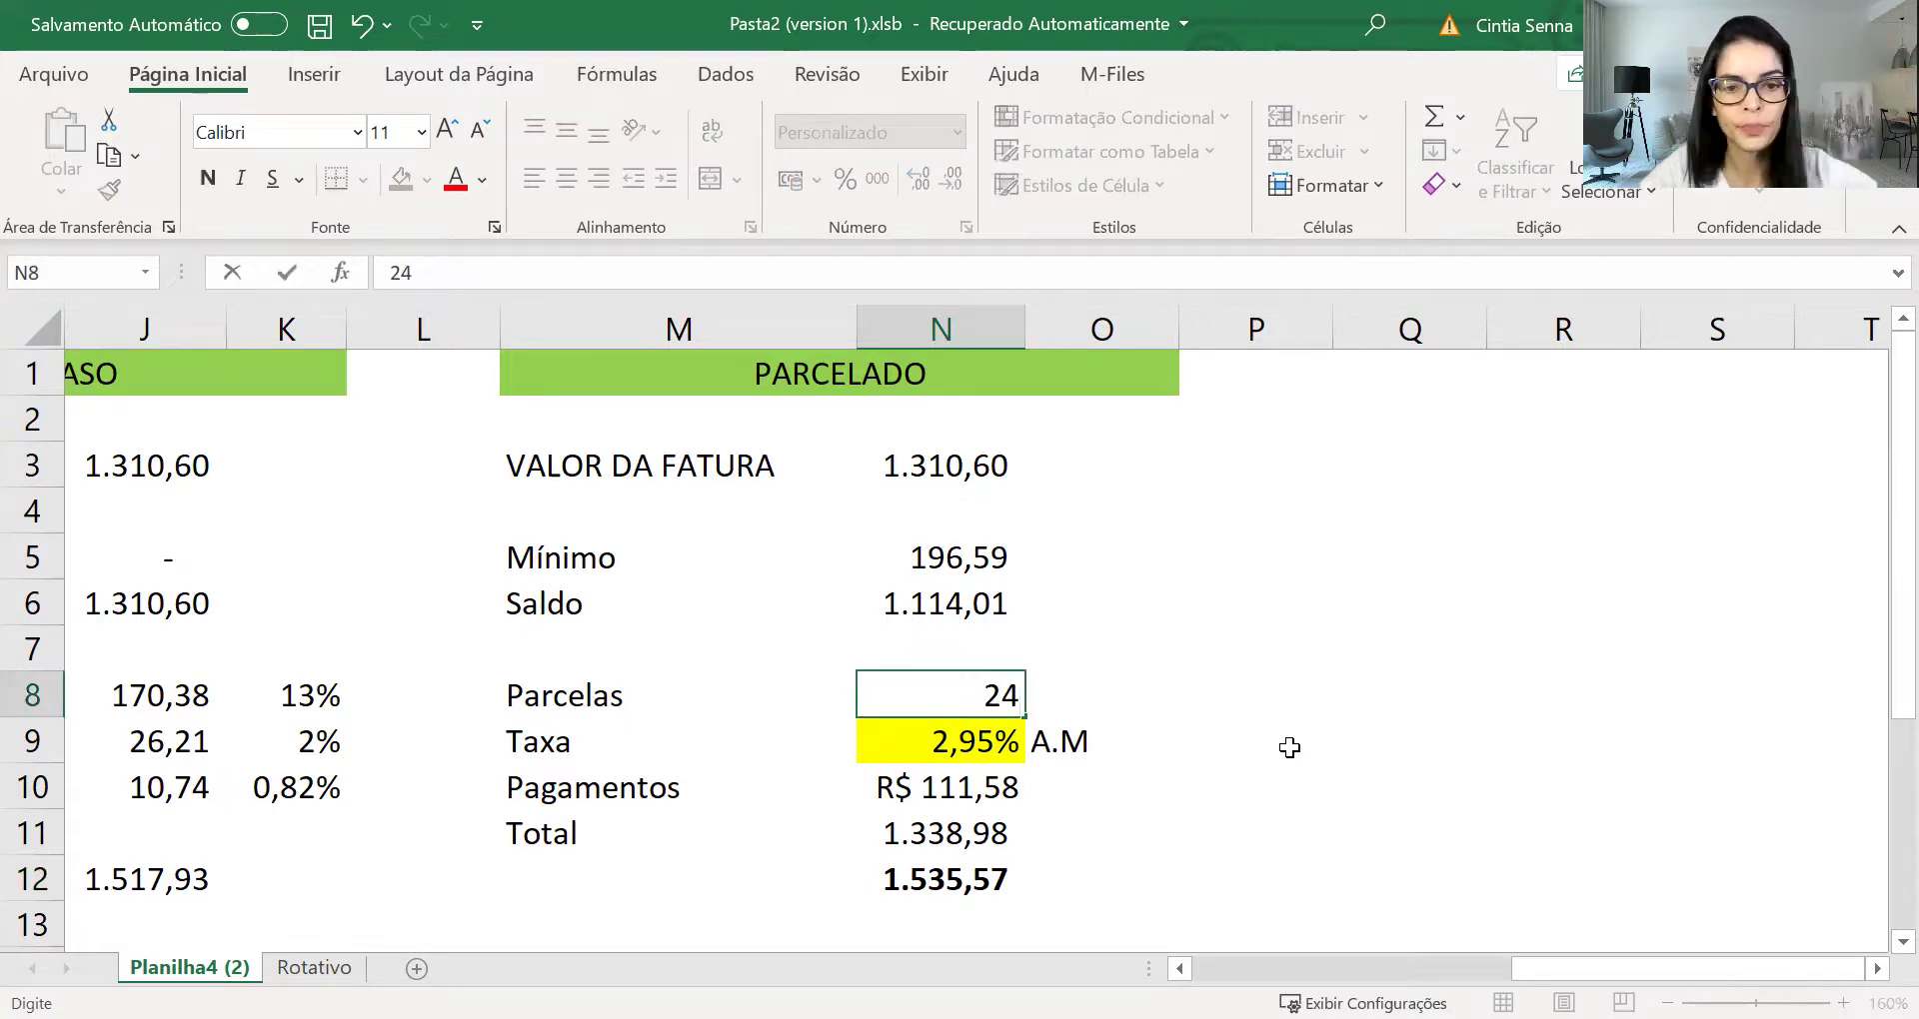
left_click(1289, 747)
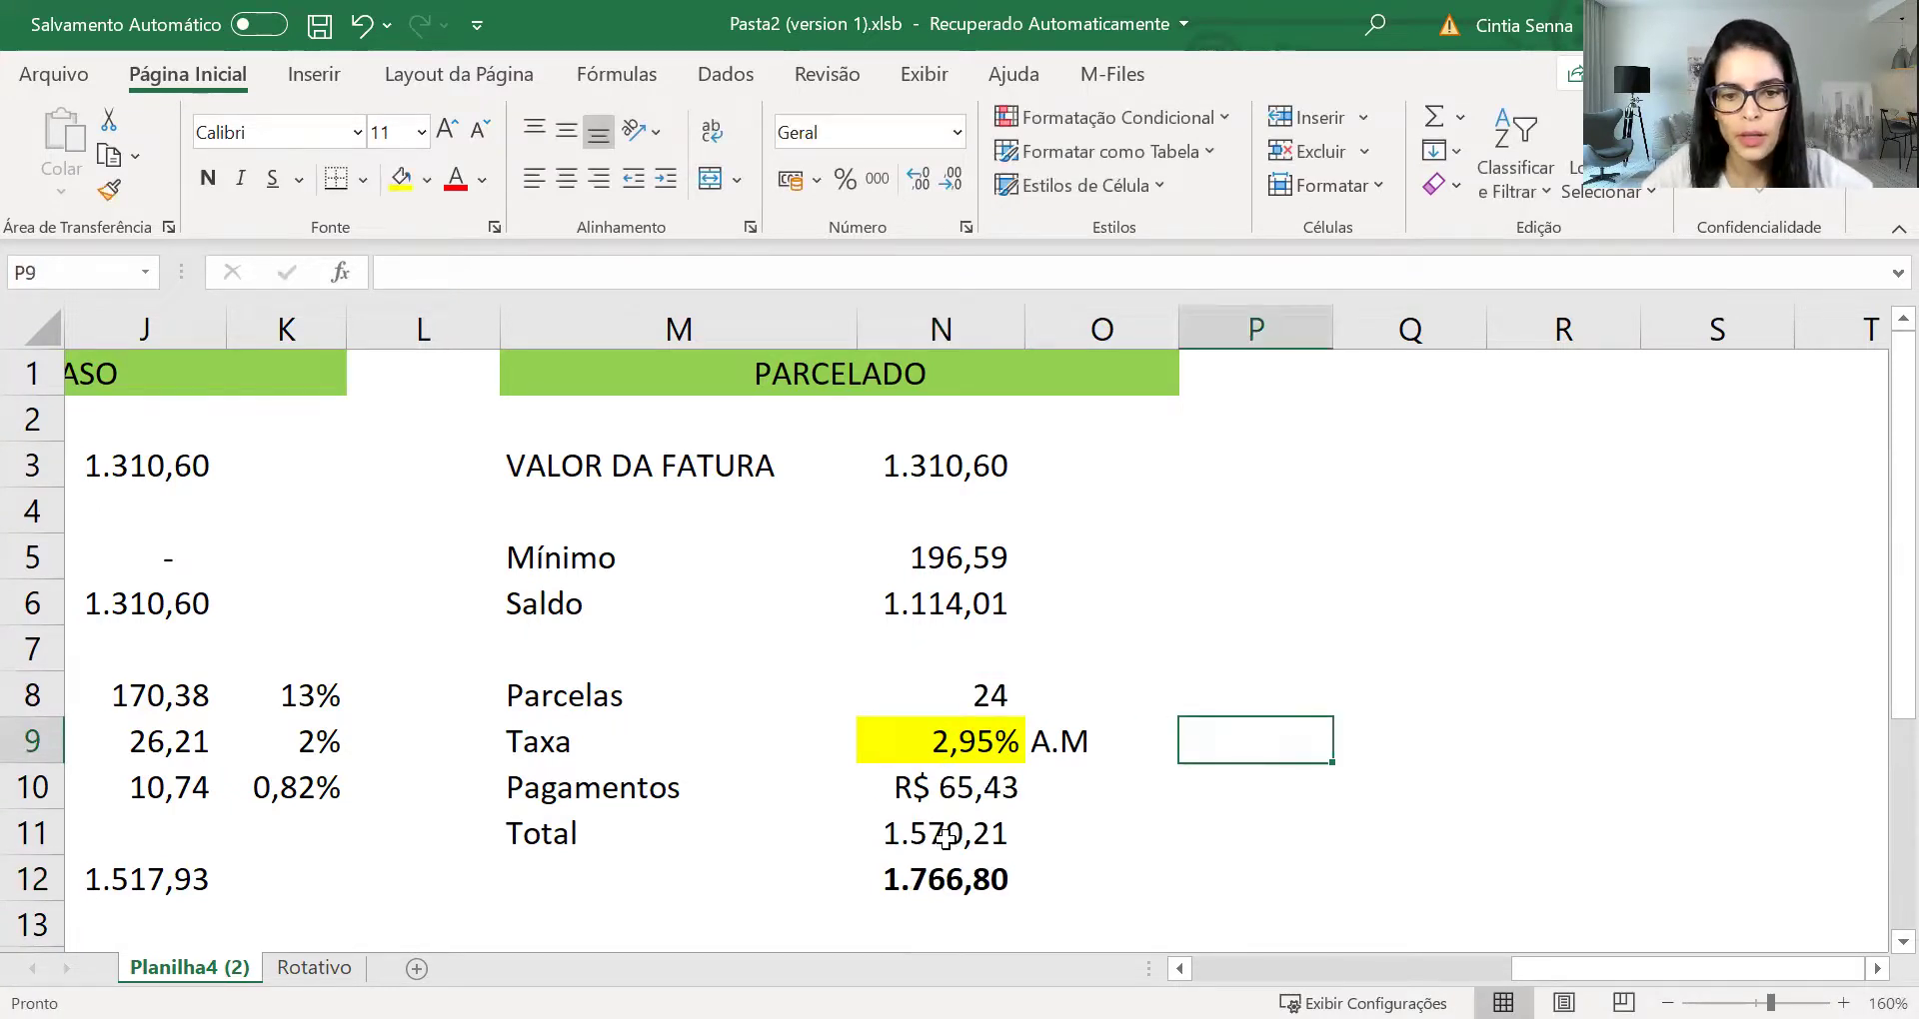
left_click(975, 882)
left_click(991, 785)
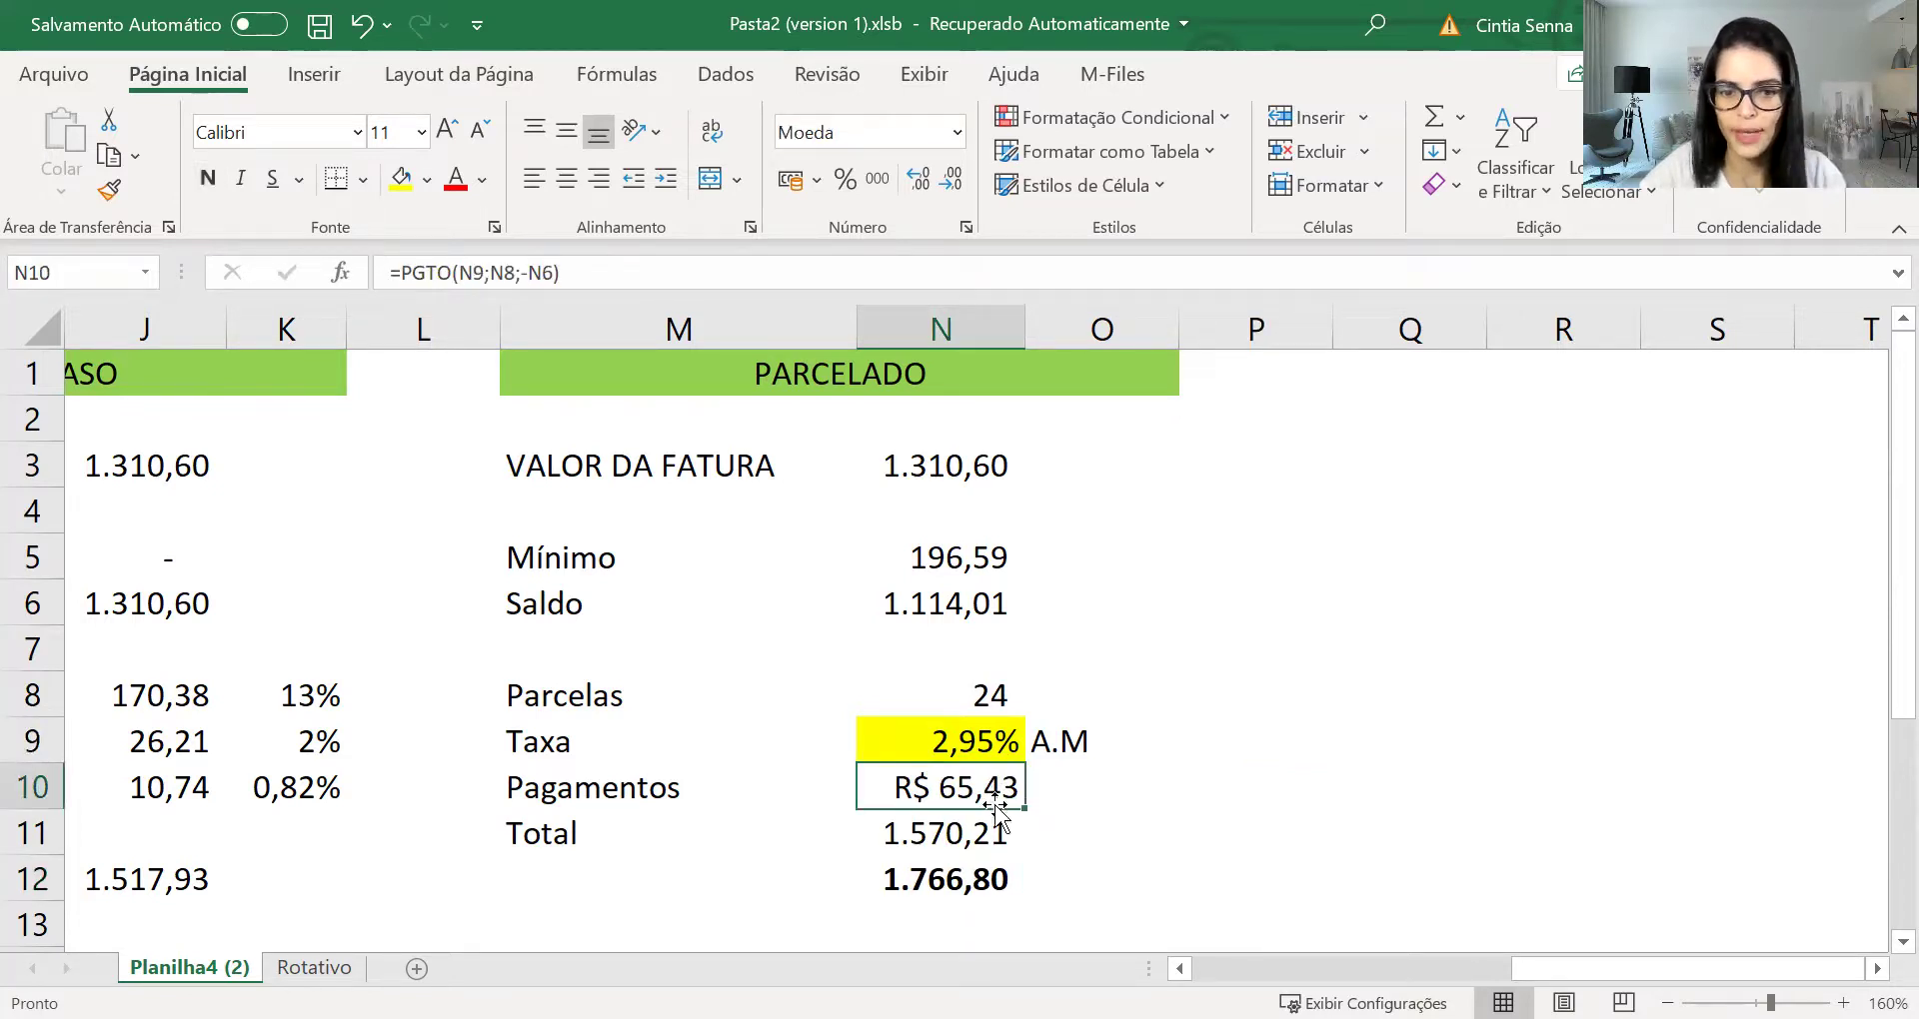
left_click(961, 872)
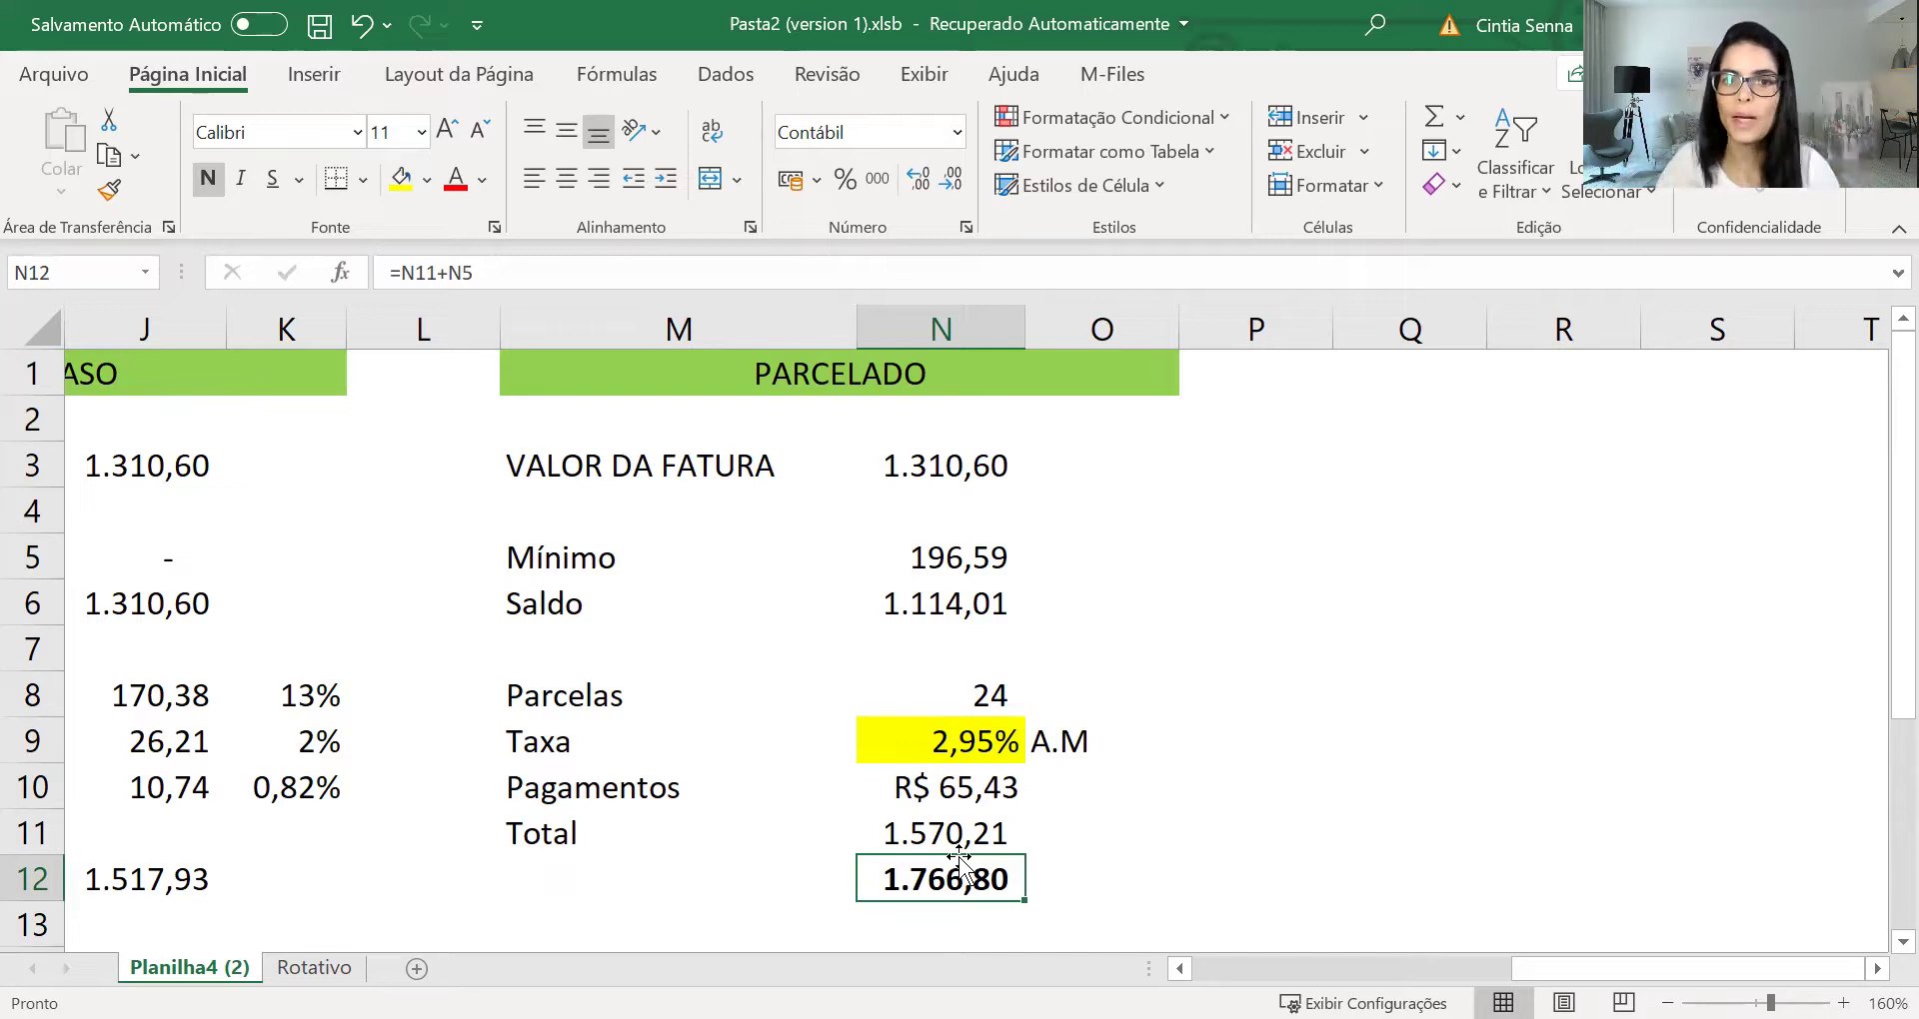
- Set the number of installments in cell N8 to 12
left_click(989, 694)
type("12")
key("Return")
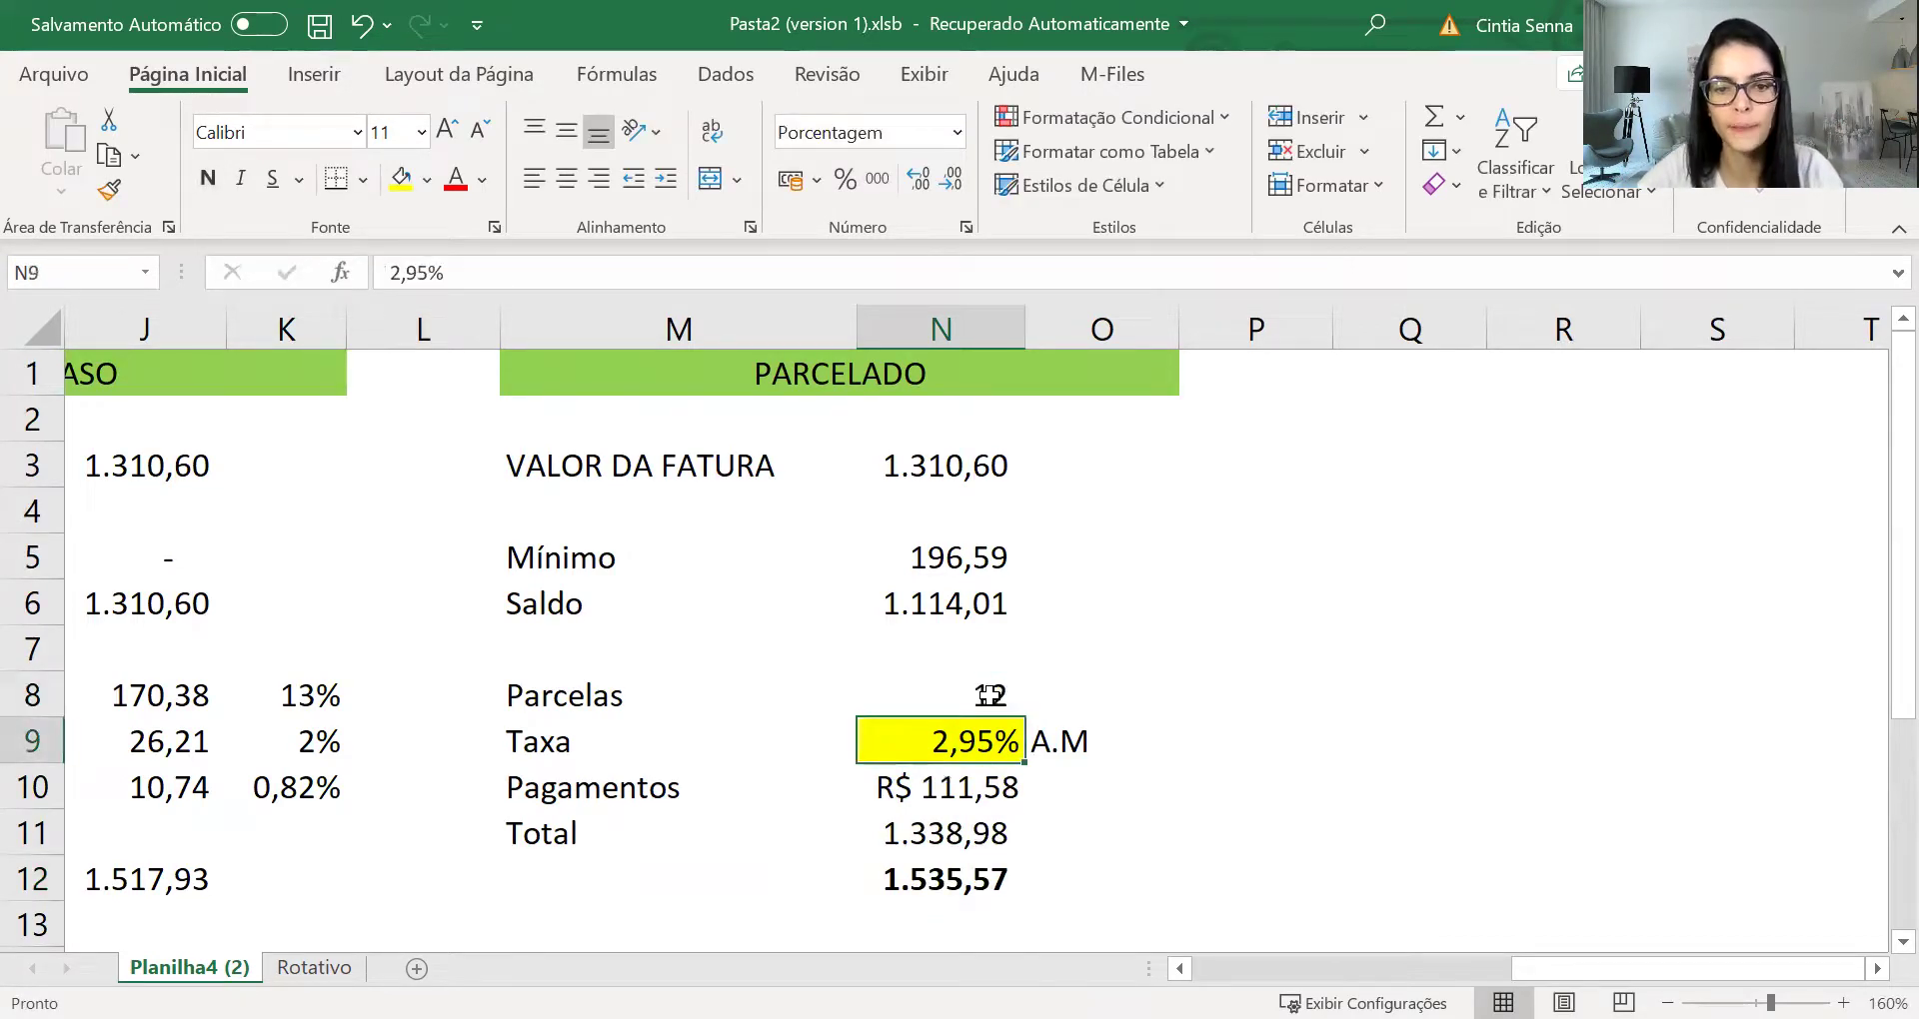